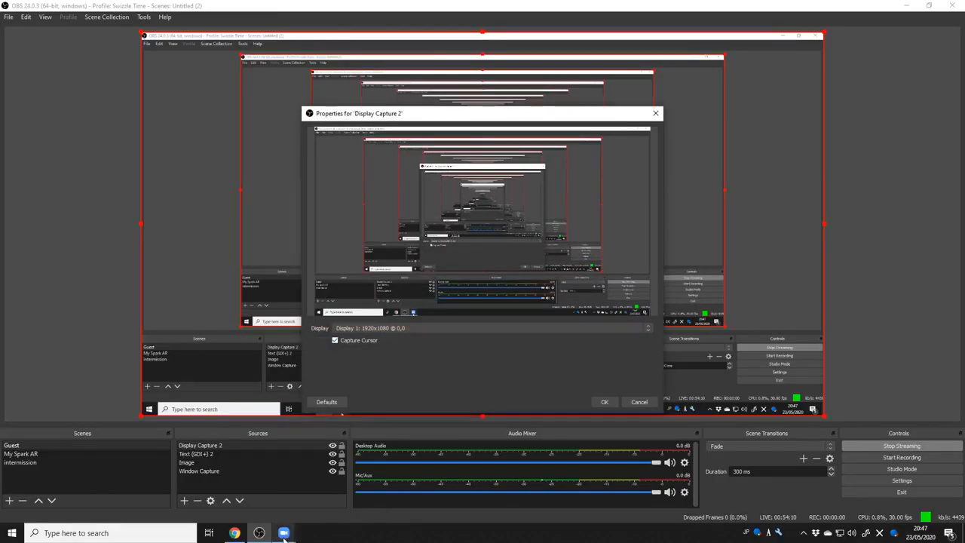
Step: Switch to the Zoom meeting window and maximize it
{"action": "mouse_move", "coordinate": [283, 532]}
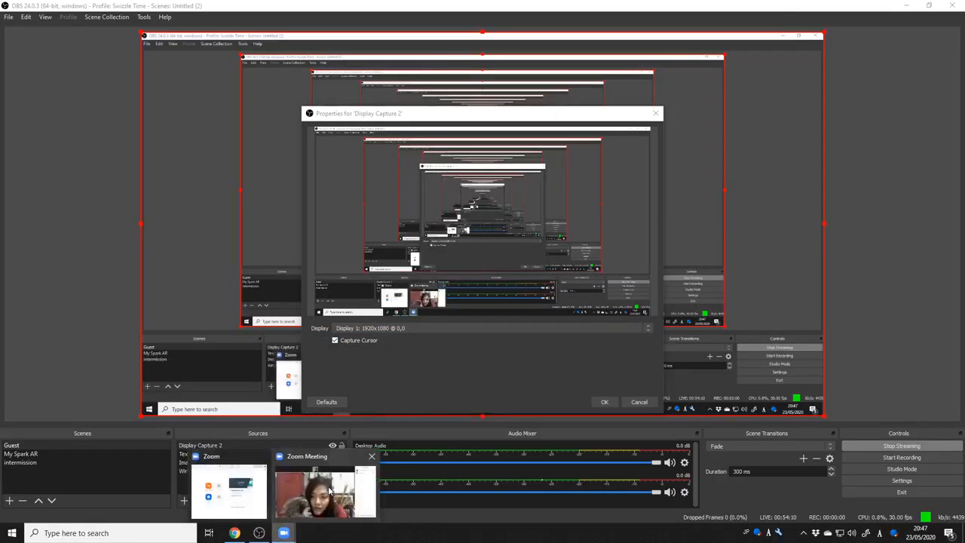
{"action": "left_click", "coordinate": [328, 488]}
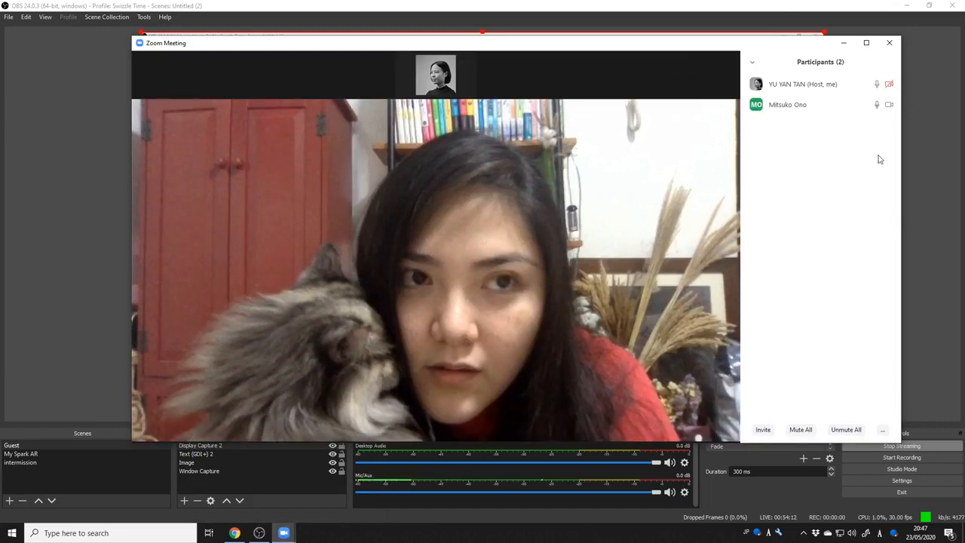
{"action": "left_click", "coordinate": [866, 42]}
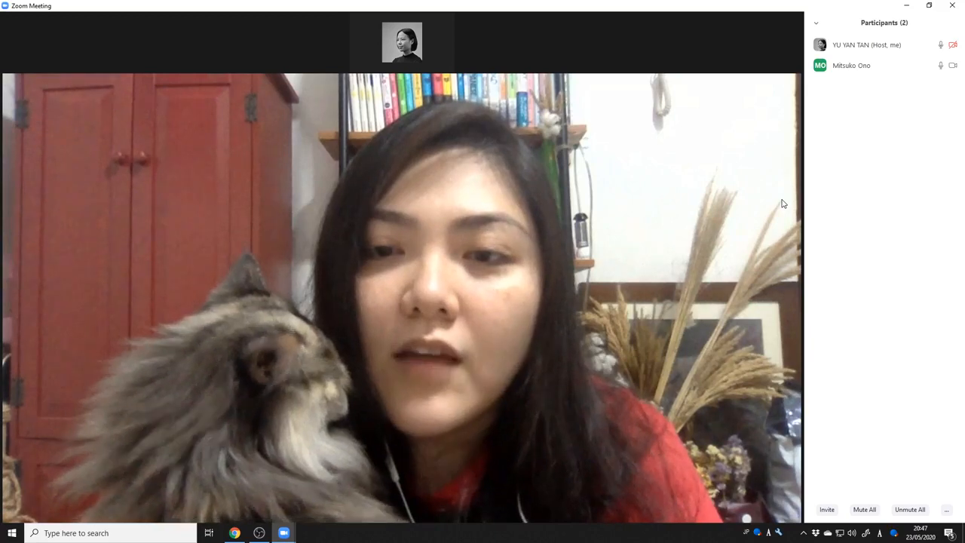
Step: Check the system speaker volume and close the volume control
{"action": "mouse_move", "coordinate": [753, 161]}
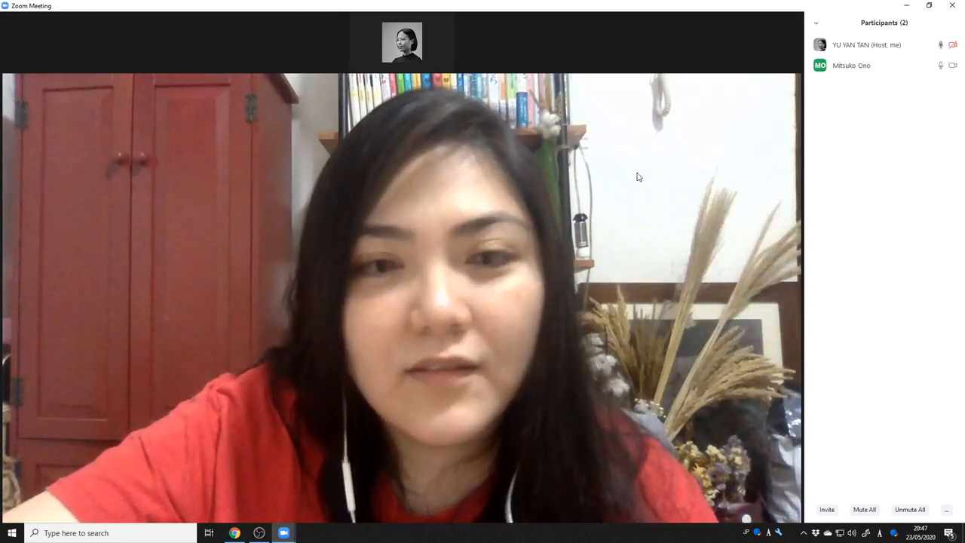
{"action": "mouse_move", "coordinate": [545, 504]}
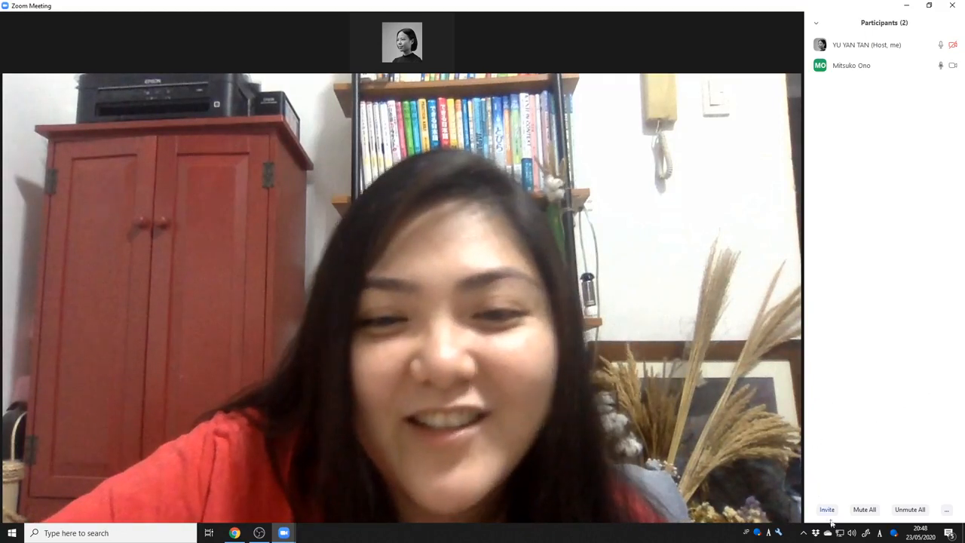
{"action": "left_click", "coordinate": [852, 532]}
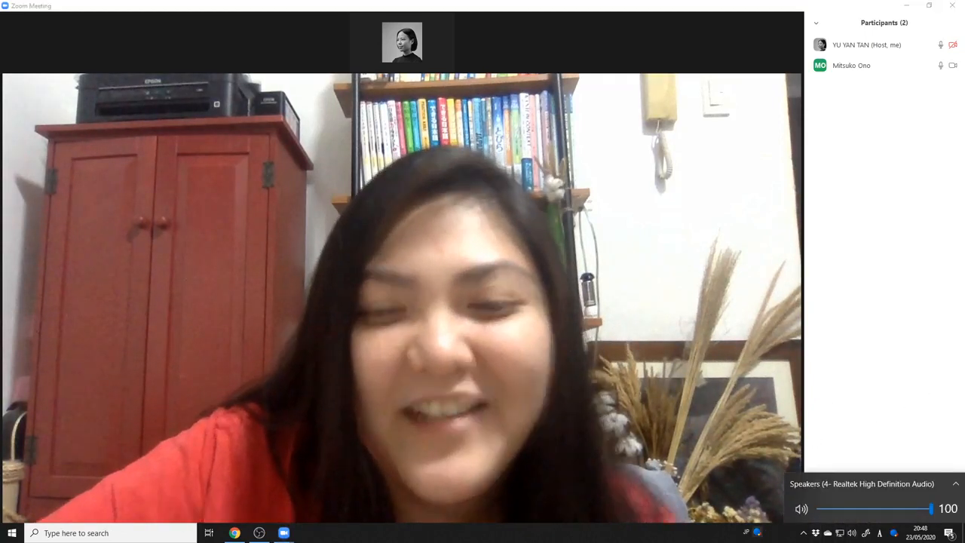
{"action": "left_click", "coordinate": [522, 535]}
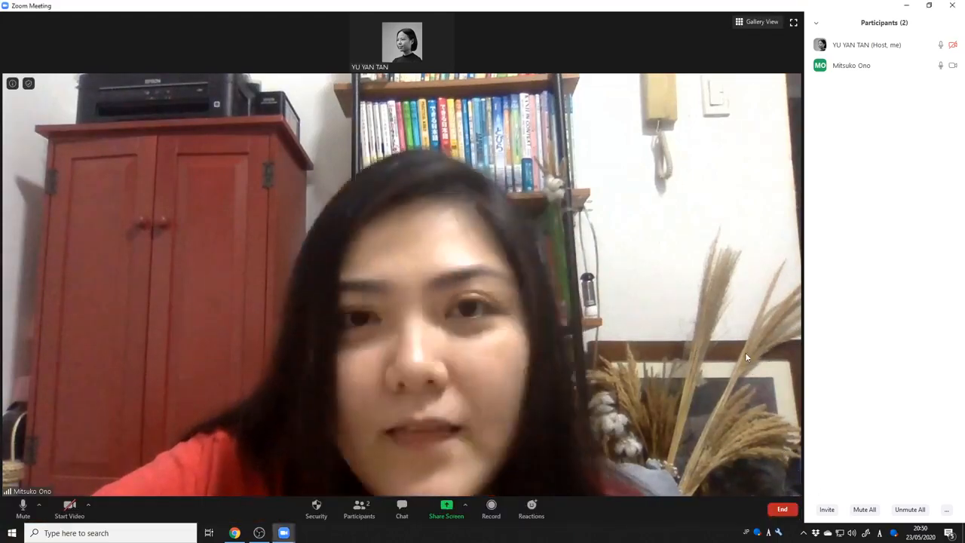
Step: In full-screen view, collapse the floating video thumbnail to a small bar, move it into the upper corner, and exit full screen
{"action": "double_click", "coordinate": [744, 355]}
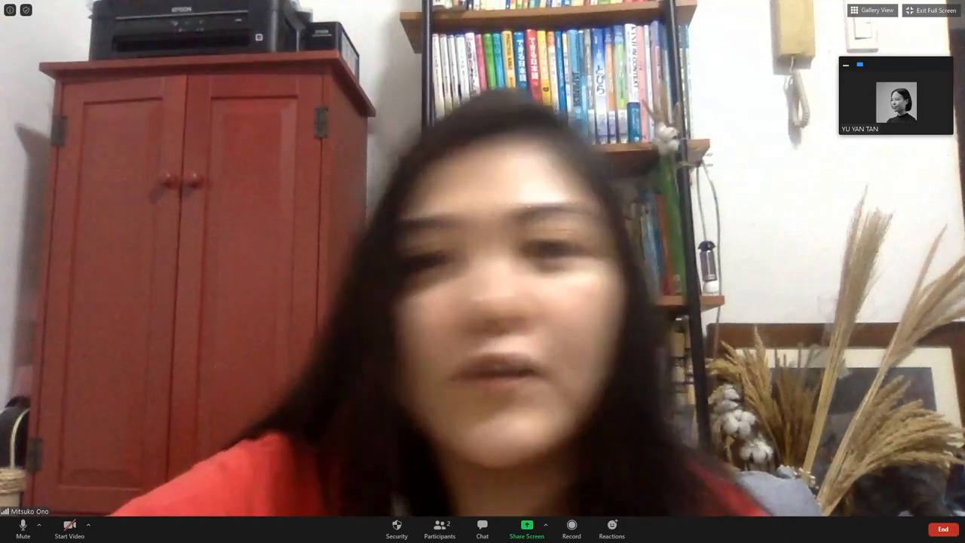
{"action": "left_click", "coordinate": [845, 65]}
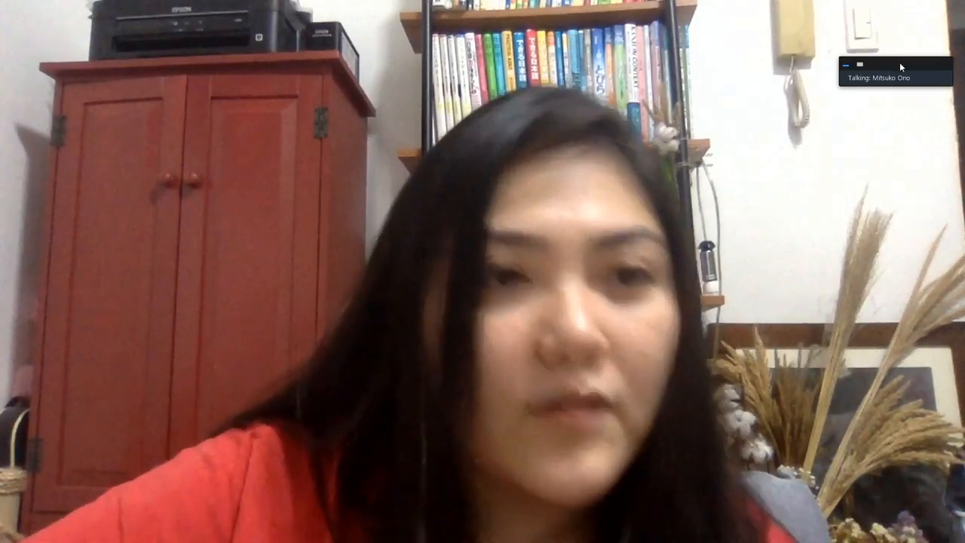
{"action": "left_click_drag", "start_coordinate": [899, 62], "coordinate": [920, 12]}
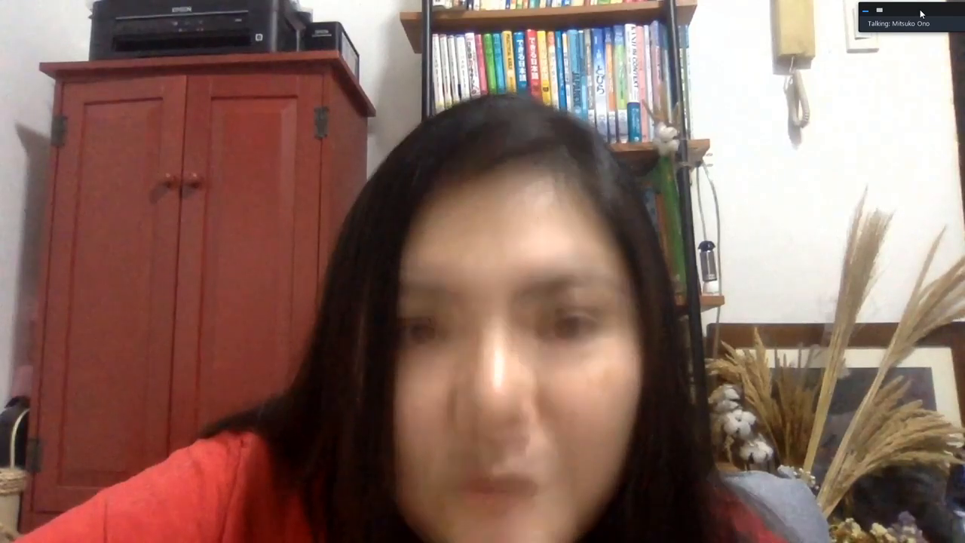
{"action": "left_click", "coordinate": [919, 9]}
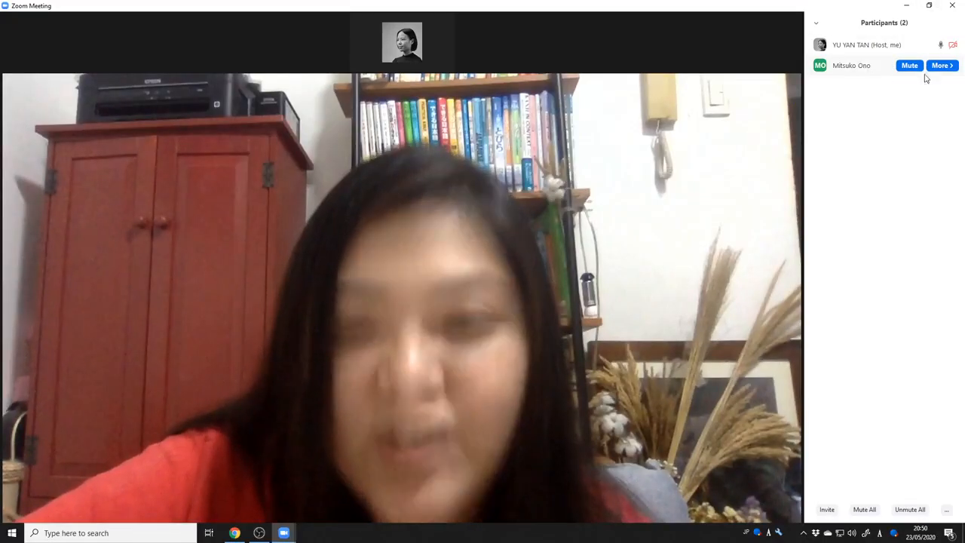
Step: Review the host actions available for the guest participant and the meeting-wide participant options
{"action": "left_click", "coordinate": [951, 68]}
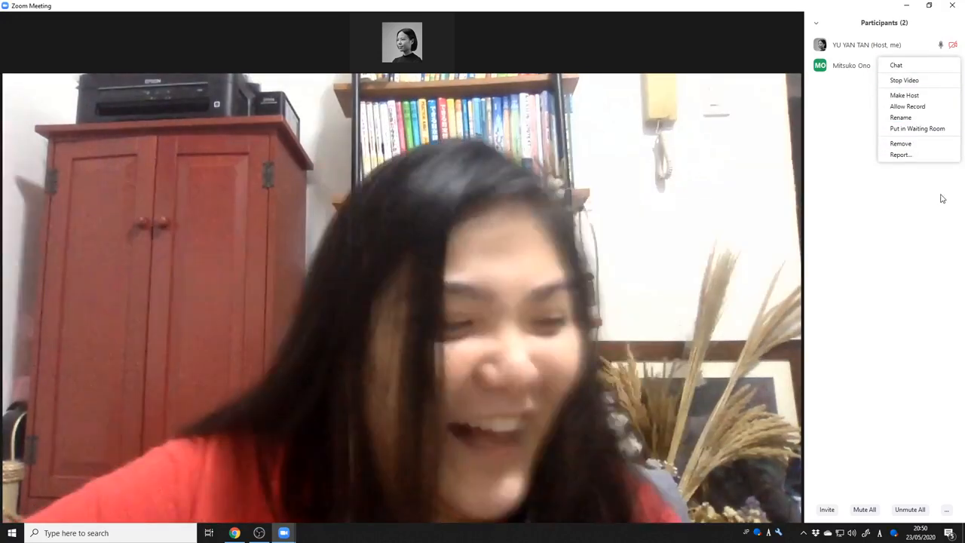
{"action": "left_click", "coordinate": [940, 194]}
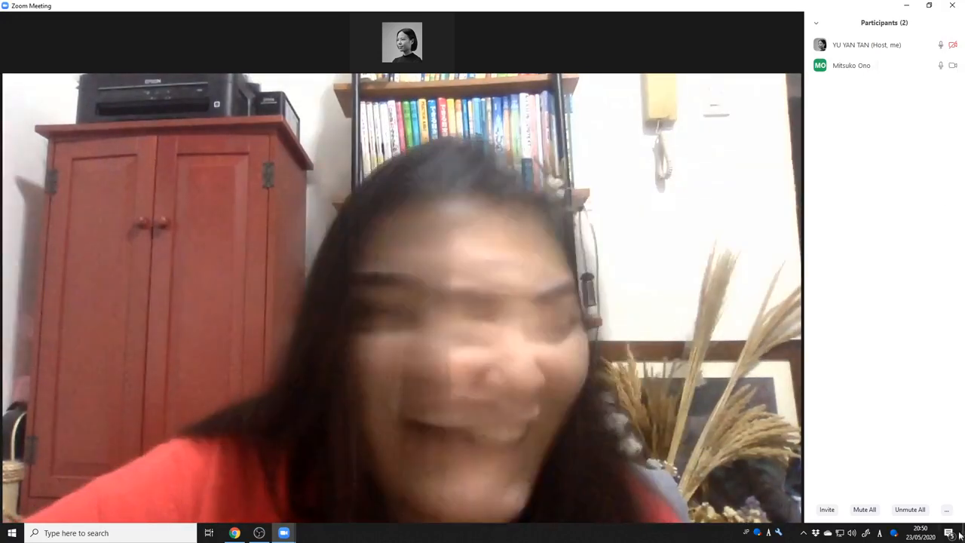
{"action": "left_click", "coordinate": [951, 511]}
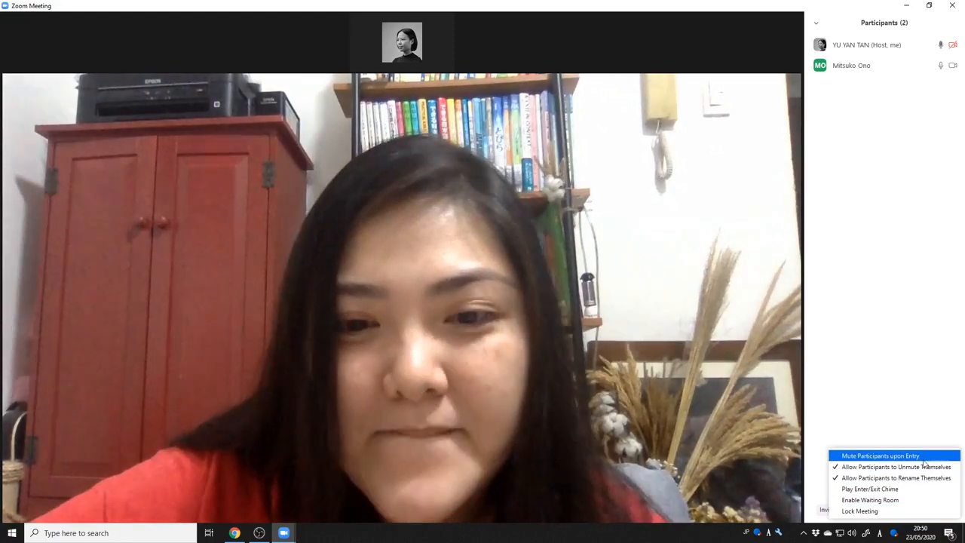
{"action": "left_click", "coordinate": [894, 346]}
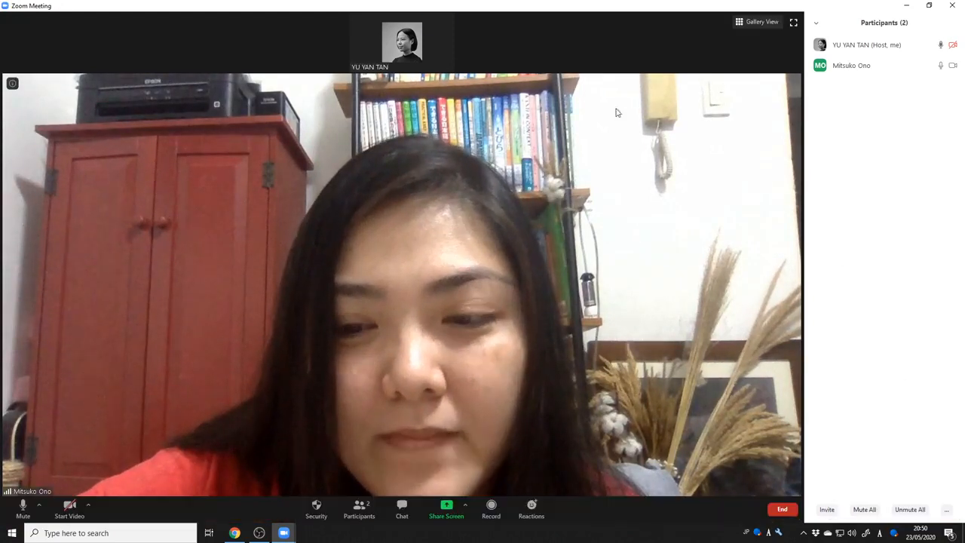
Step: Allow all participants to share their screens in the advanced sharing options, and dismiss the mail notification
{"action": "left_click", "coordinate": [465, 504]}
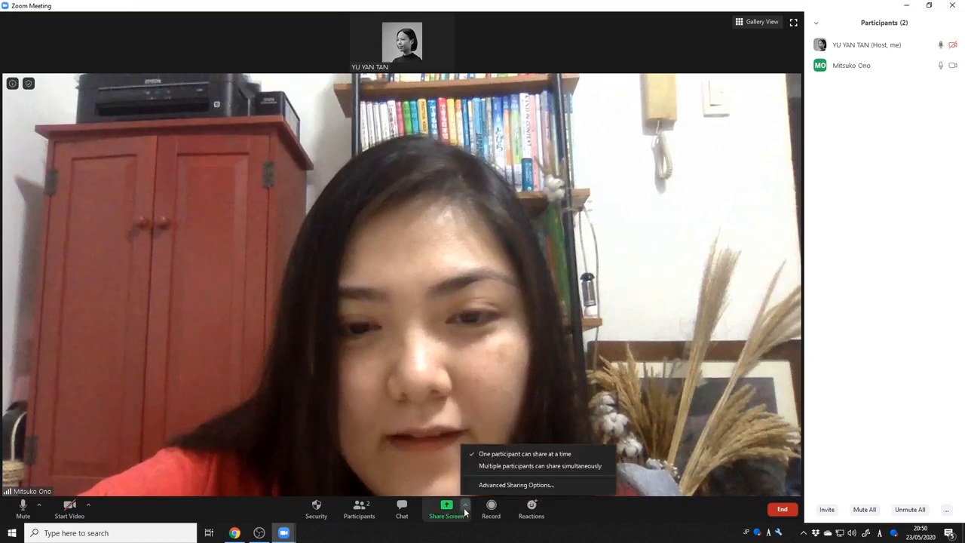
{"action": "left_click", "coordinate": [494, 484]}
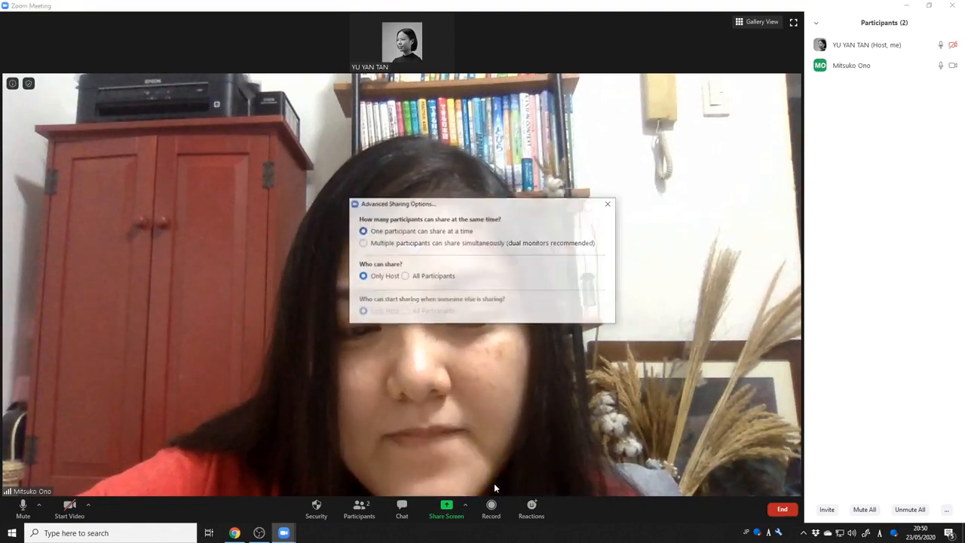
{"action": "left_click", "coordinate": [426, 243]}
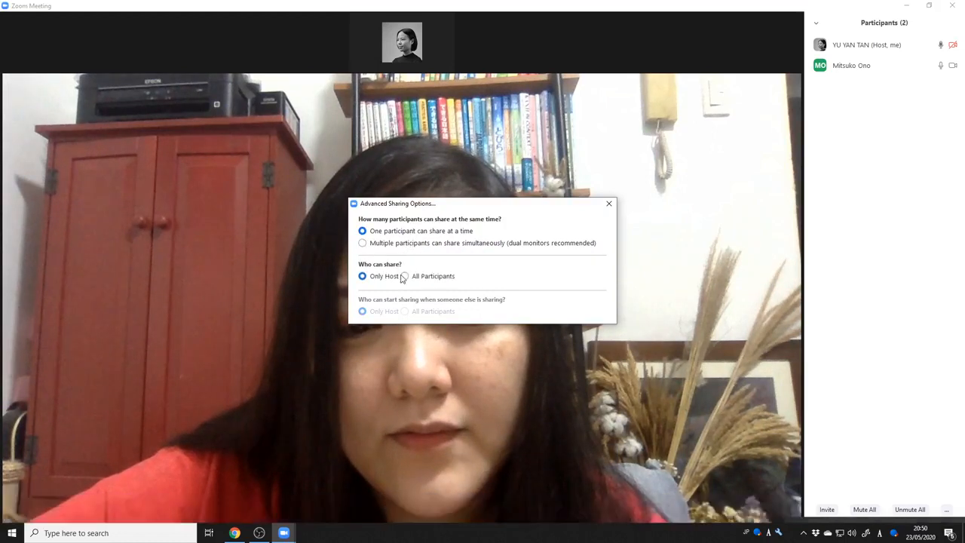
{"action": "left_click", "coordinate": [404, 276]}
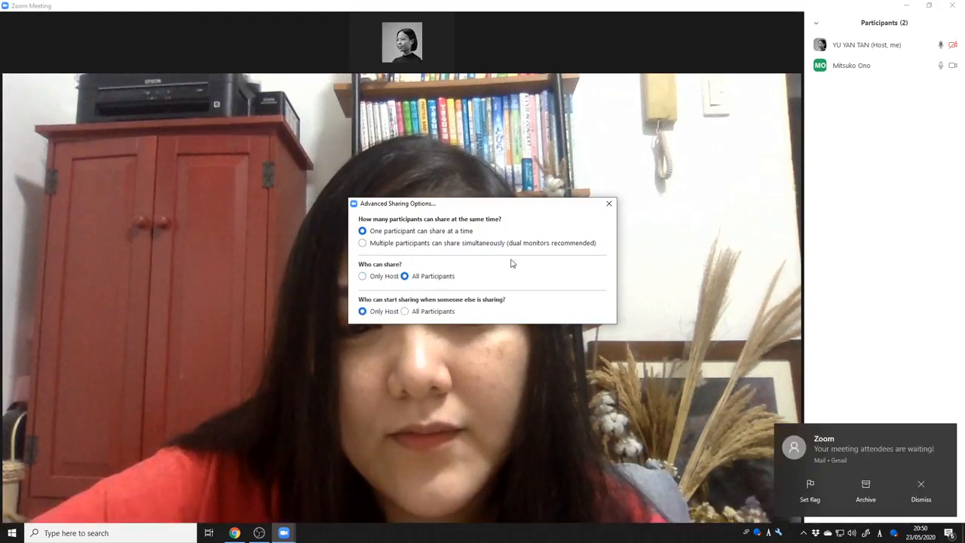
{"action": "left_click", "coordinate": [608, 208]}
{"action": "left_click", "coordinate": [921, 490]}
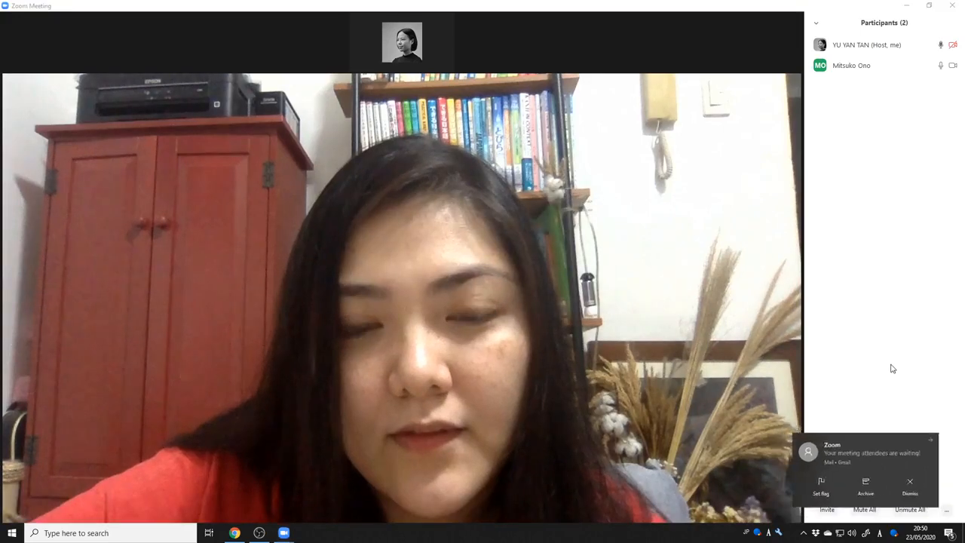
Step: Display the Zoom meeting in full screen
{"action": "left_click", "coordinate": [788, 344]}
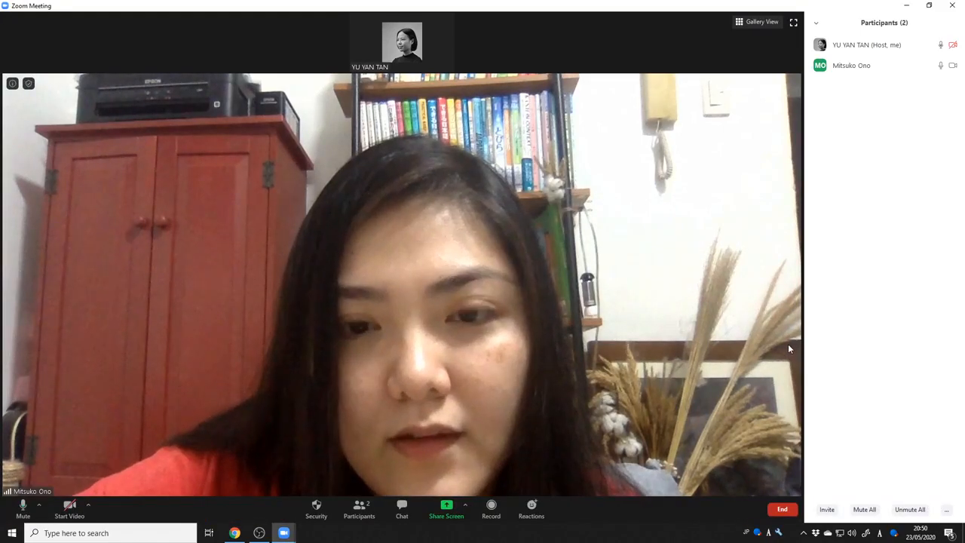
{"action": "double_click", "coordinate": [789, 348]}
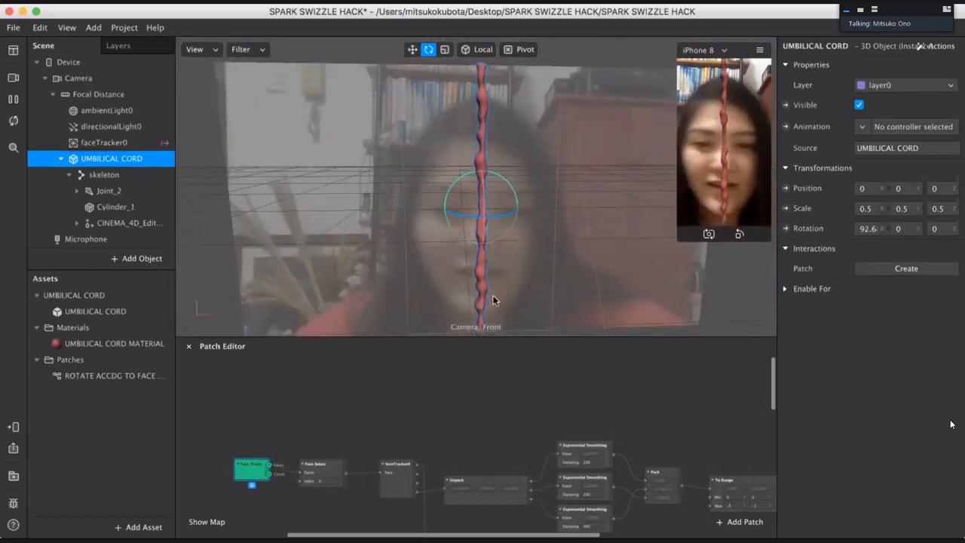
Step: Look over the shared Spark AR patch graph and select the Face Finder, Face Select and faceTracker0 patches
{"action": "scroll", "coordinate": [451, 420], "scroll_direction": "down", "scroll_amount": 5}
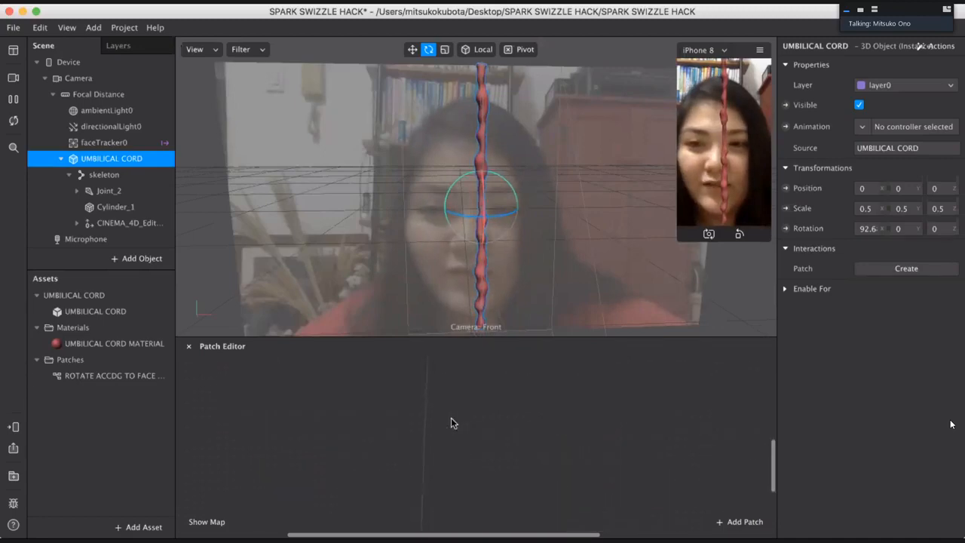
{"action": "scroll", "coordinate": [450, 421], "scroll_direction": "up", "scroll_amount": 3}
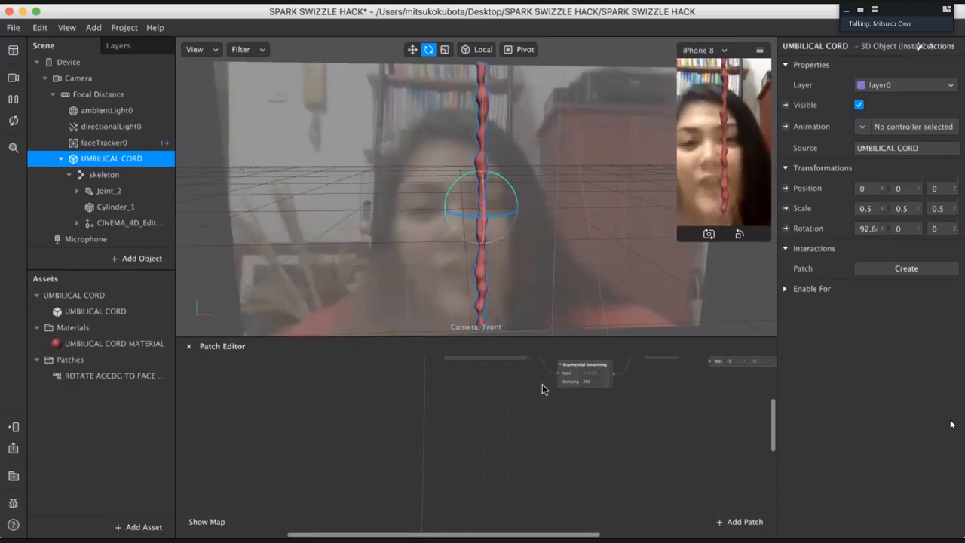
{"action": "scroll", "coordinate": [542, 401], "scroll_direction": "up", "scroll_amount": 3}
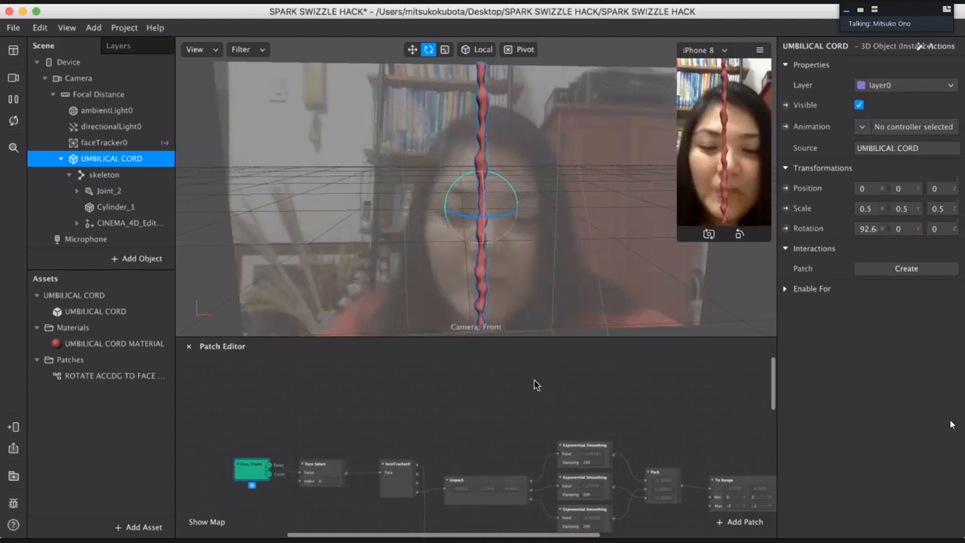
{"action": "scroll", "coordinate": [463, 427], "scroll_direction": "down", "scroll_amount": 3}
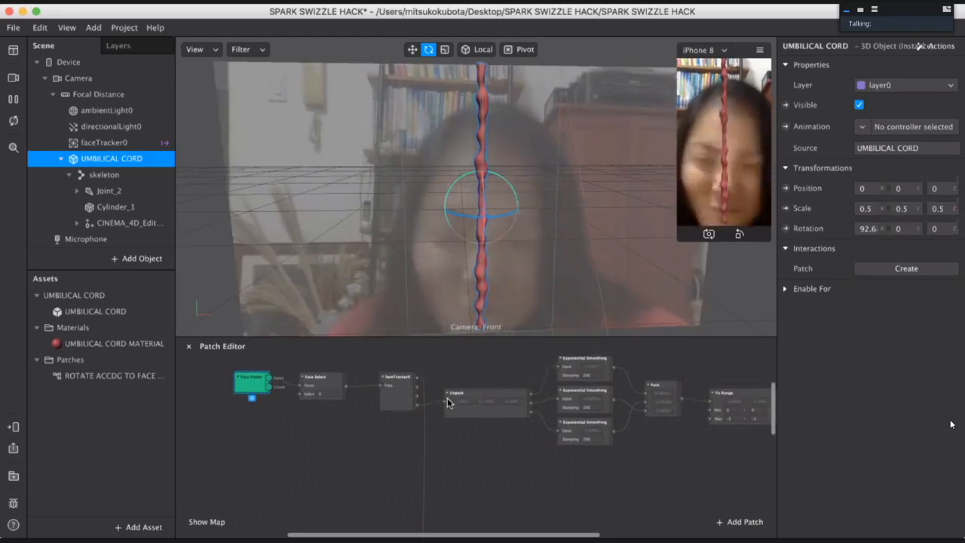
{"action": "scroll", "coordinate": [467, 427], "scroll_direction": "up", "scroll_amount": 3}
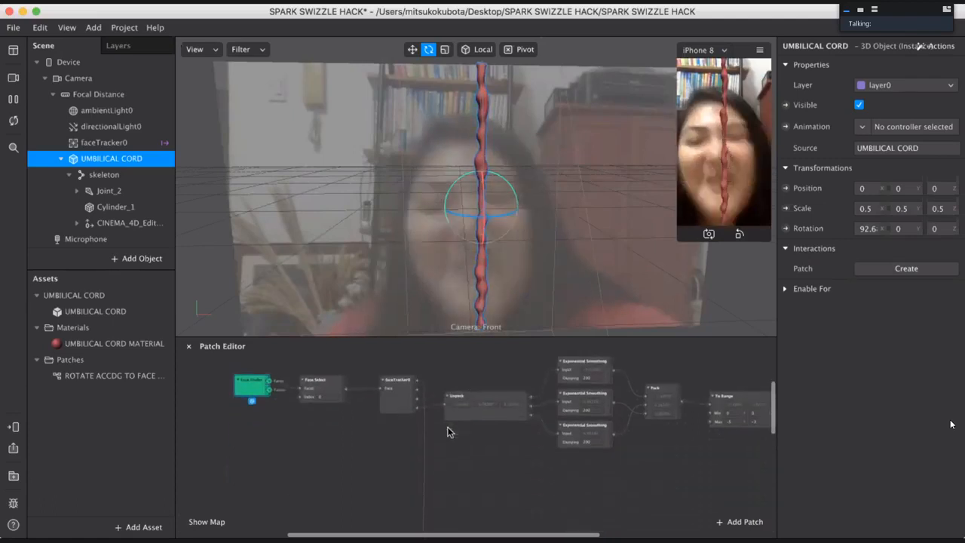
{"action": "scroll", "coordinate": [384, 426], "scroll_direction": "up", "scroll_amount": 5}
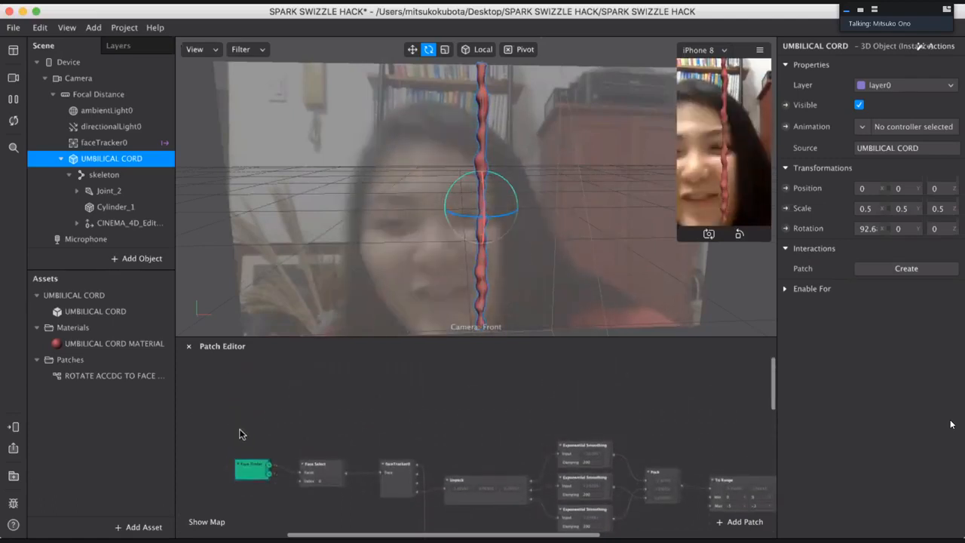
{"action": "left_click_drag", "start_coordinate": [361, 494], "coordinate": [404, 501]}
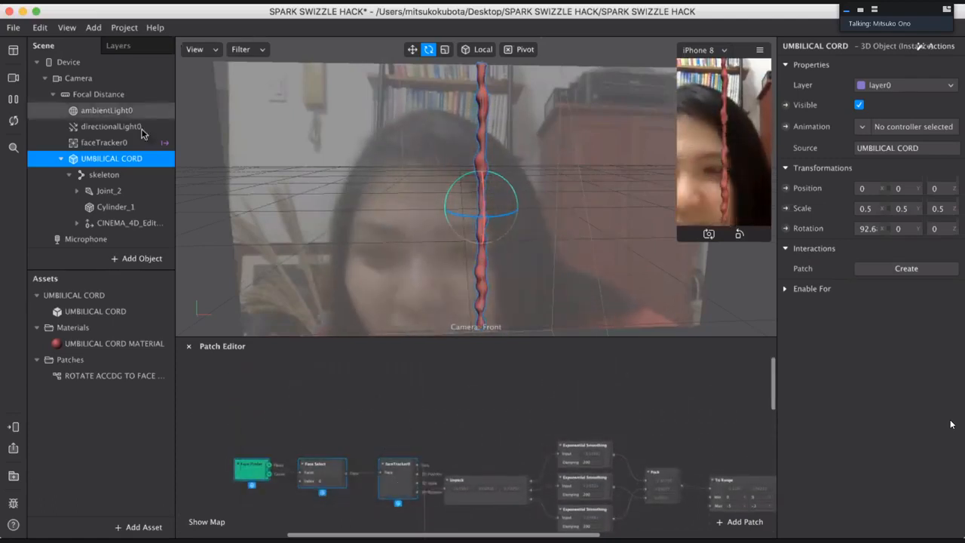
Step: Select faceTracker0 in the scene and view the patch types it can create, including Producer Patch, without choosing one
{"action": "left_click", "coordinate": [103, 143]}
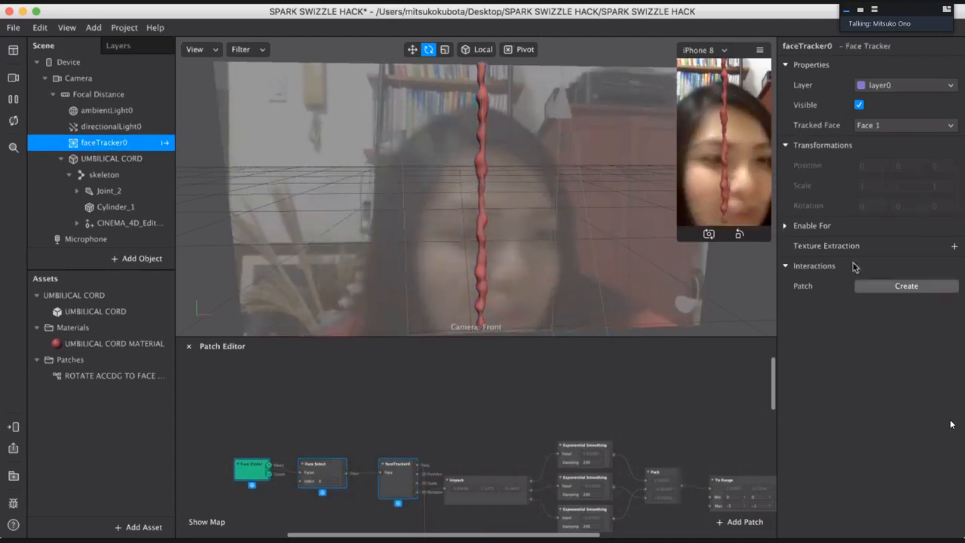
{"action": "left_click", "coordinate": [897, 287]}
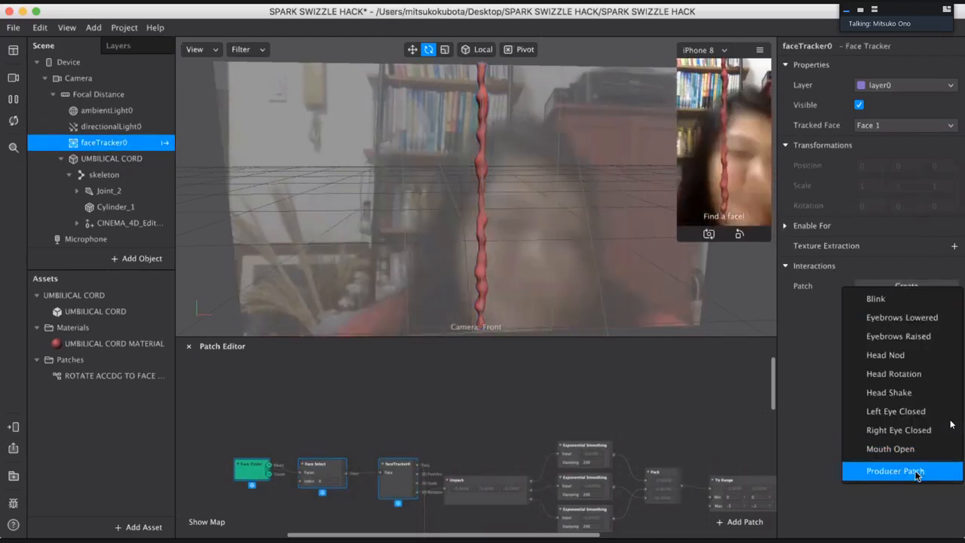
{"action": "left_click", "coordinate": [404, 452]}
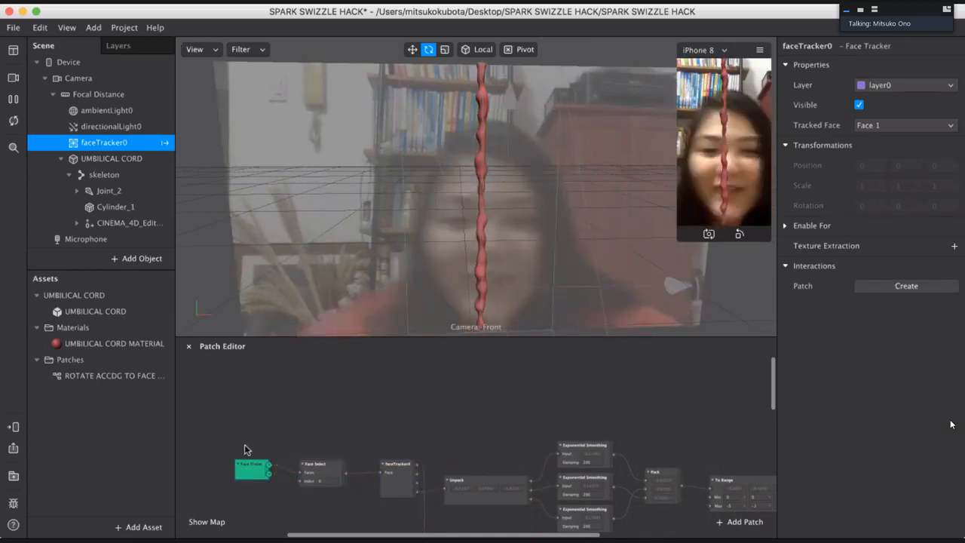
Step: Create a Producer Patch for faceTracker0 and rearrange the Face Finder, Face Select and faceTracker0 patches closer together
{"action": "left_click_drag", "start_coordinate": [245, 446], "coordinate": [370, 486]}
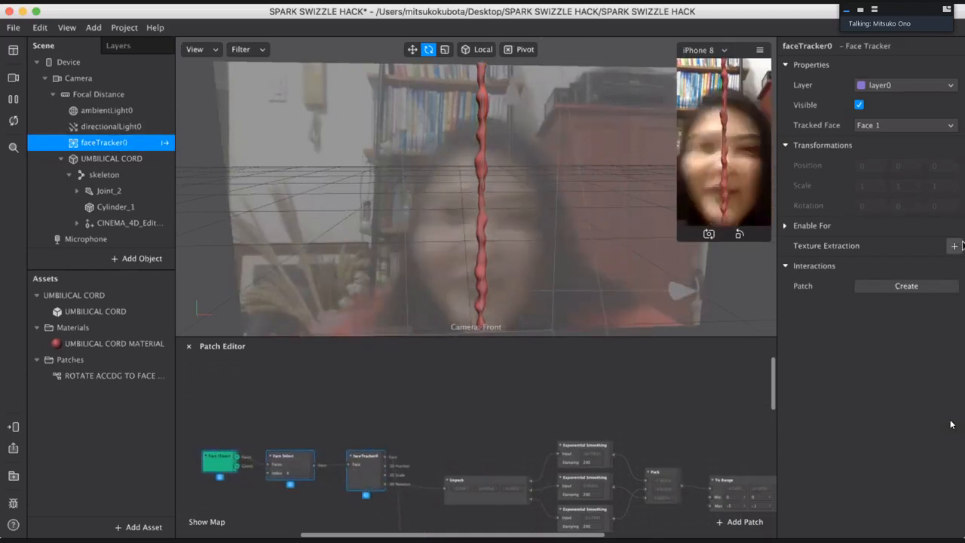
{"action": "left_click", "coordinate": [906, 285]}
{"action": "left_click", "coordinate": [921, 470]}
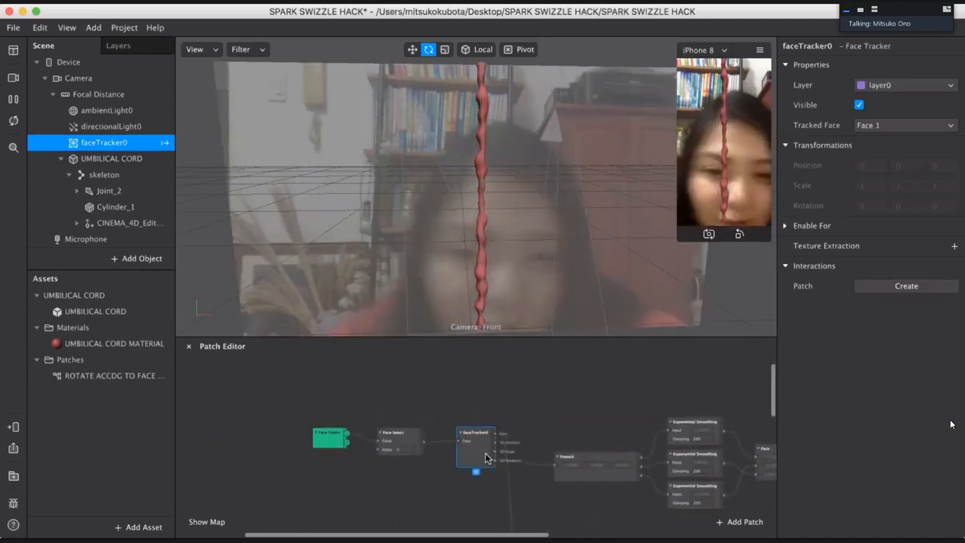
{"action": "left_click_drag", "start_coordinate": [477, 455], "coordinate": [394, 446]}
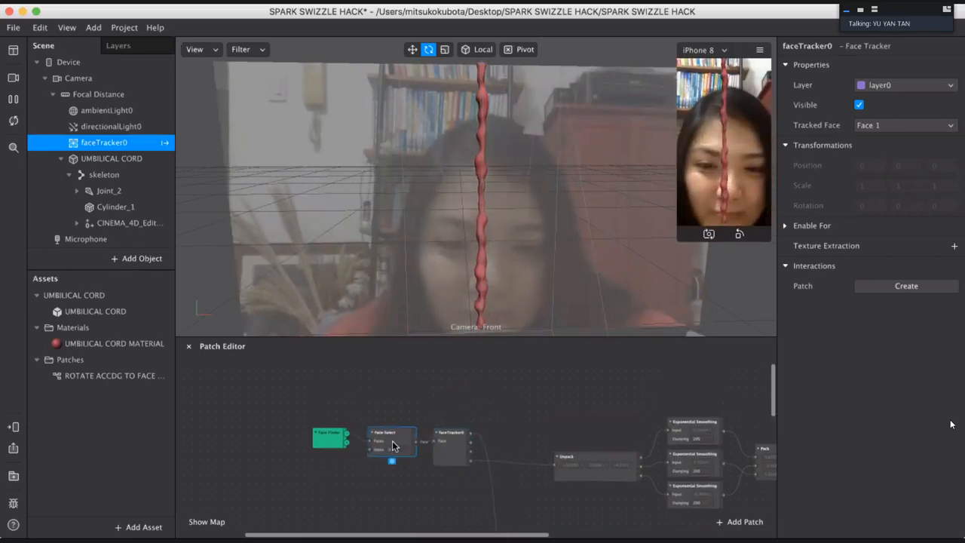
Step: Examine the Face Finder, Face Select and faceTracker0 patches, selecting faceTracker0 and Face Finder to reveal their output ports
{"action": "scroll", "coordinate": [435, 464], "scroll_direction": "up", "scroll_amount": 2}
{"action": "scroll", "coordinate": [440, 456], "scroll_direction": "down", "scroll_amount": 3}
{"action": "scroll", "coordinate": [442, 454], "scroll_direction": "up", "scroll_amount": 3, "text": "super"}
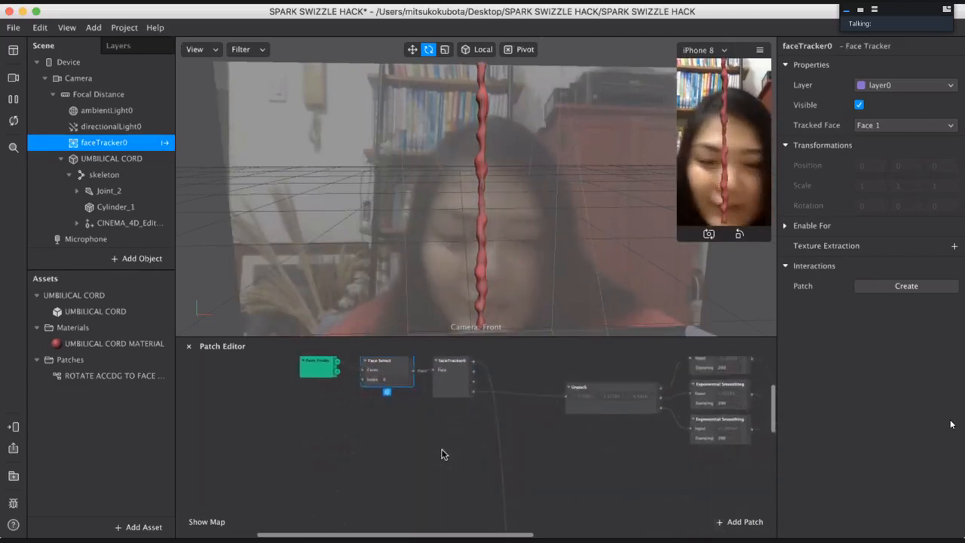
{"action": "scroll", "coordinate": [445, 453], "scroll_direction": "down", "scroll_amount": 5, "text": "super"}
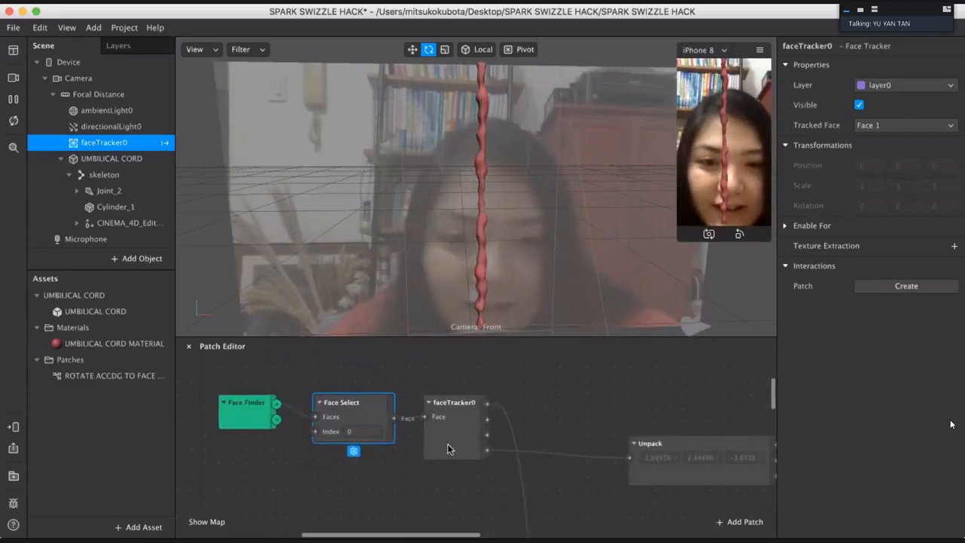
{"action": "left_click", "coordinate": [466, 453]}
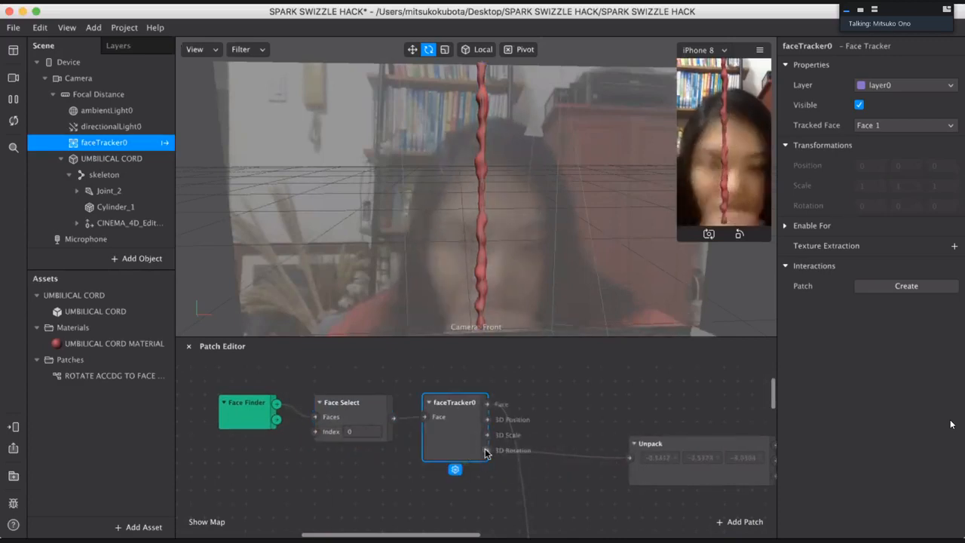
{"action": "left_click", "coordinate": [249, 415]}
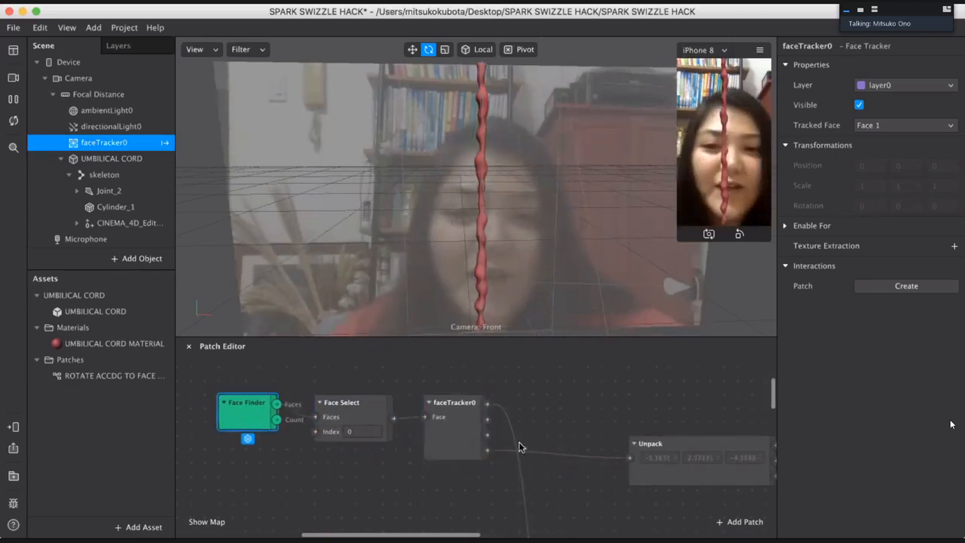
Step: Move the Unpack patch closer to faceTracker0 and select faceTracker0 to reveal the 3D Rotation output that feeds it
{"action": "scroll", "coordinate": [633, 432], "scroll_direction": "right", "scroll_amount": 4}
{"action": "scroll", "coordinate": [633, 432], "scroll_direction": "down", "scroll_amount": 1}
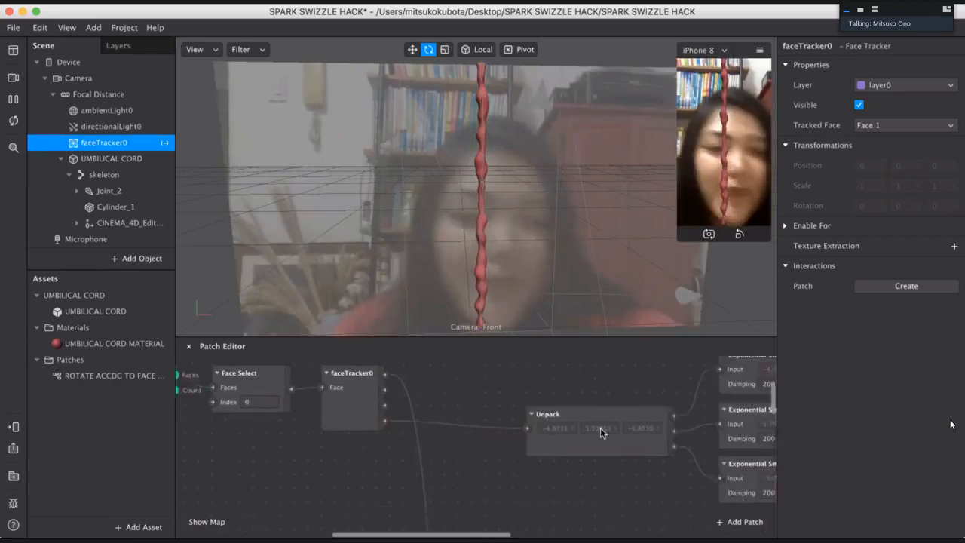
{"action": "left_click_drag", "start_coordinate": [533, 412], "coordinate": [489, 410]}
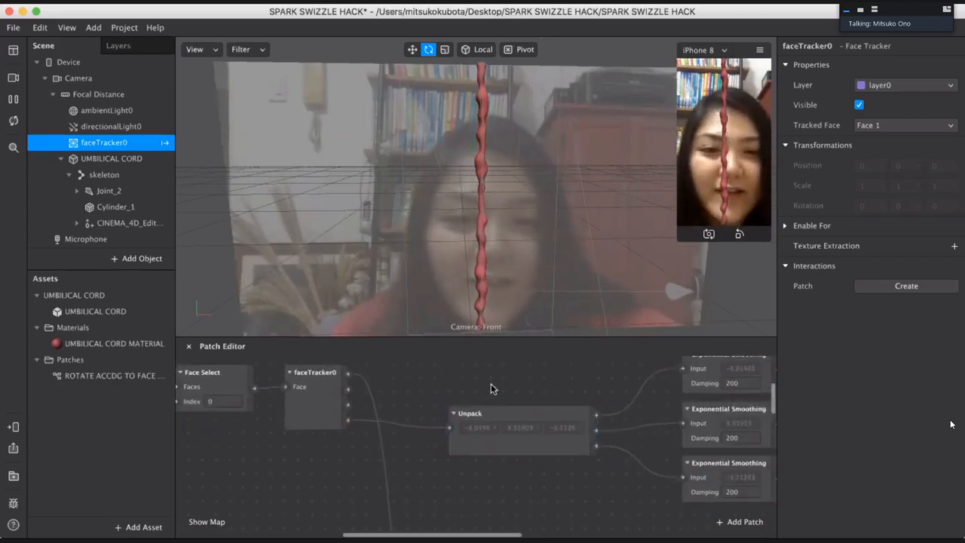
{"action": "double_click", "coordinate": [491, 383]}
{"action": "left_click", "coordinate": [434, 476]}
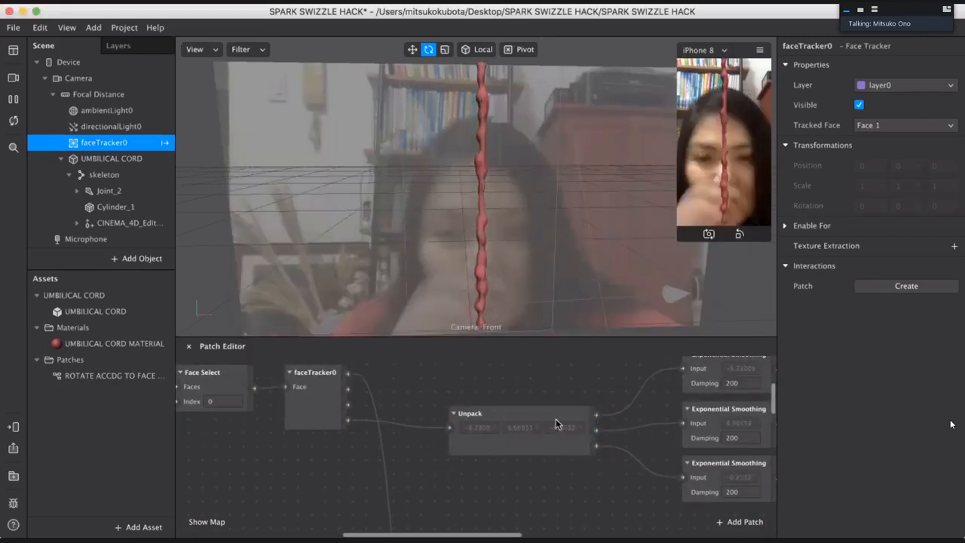
{"action": "left_click_drag", "start_coordinate": [548, 417], "coordinate": [521, 418]}
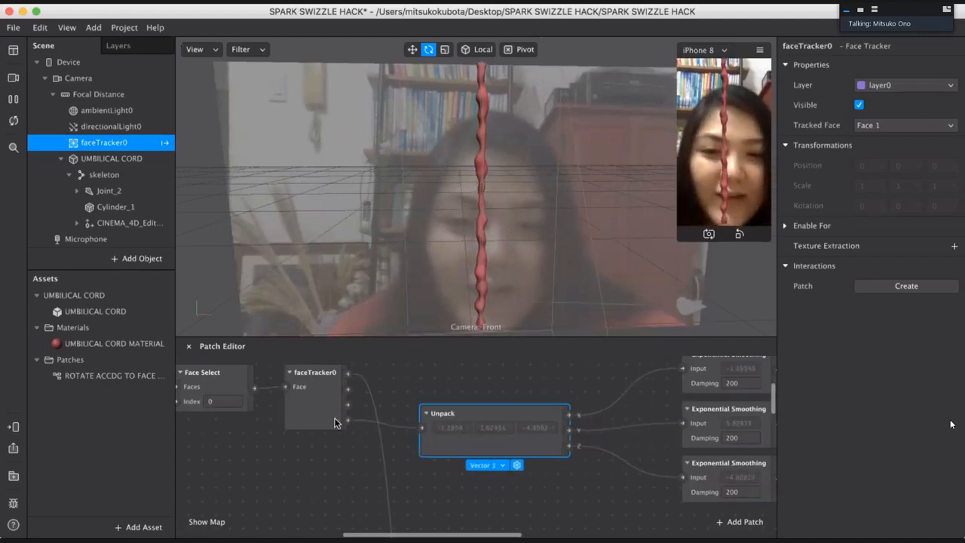
{"action": "left_click", "coordinate": [336, 423]}
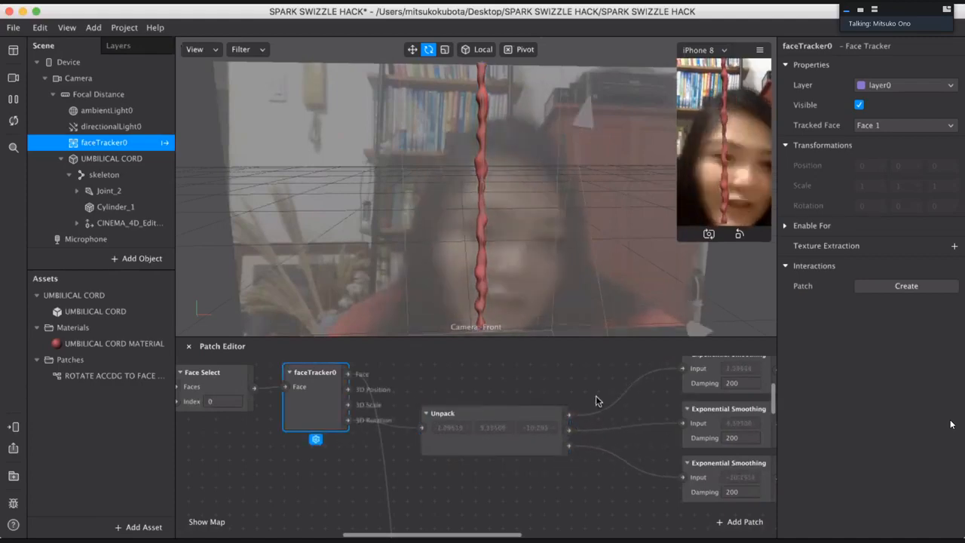
Step: Move the three Exponential Smoothing patches together closer to Unpack, and bring the Pack patch closer to them
{"action": "scroll", "coordinate": [592, 405], "scroll_direction": "right", "scroll_amount": 10}
{"action": "left_click_drag", "start_coordinate": [483, 361], "coordinate": [567, 486]}
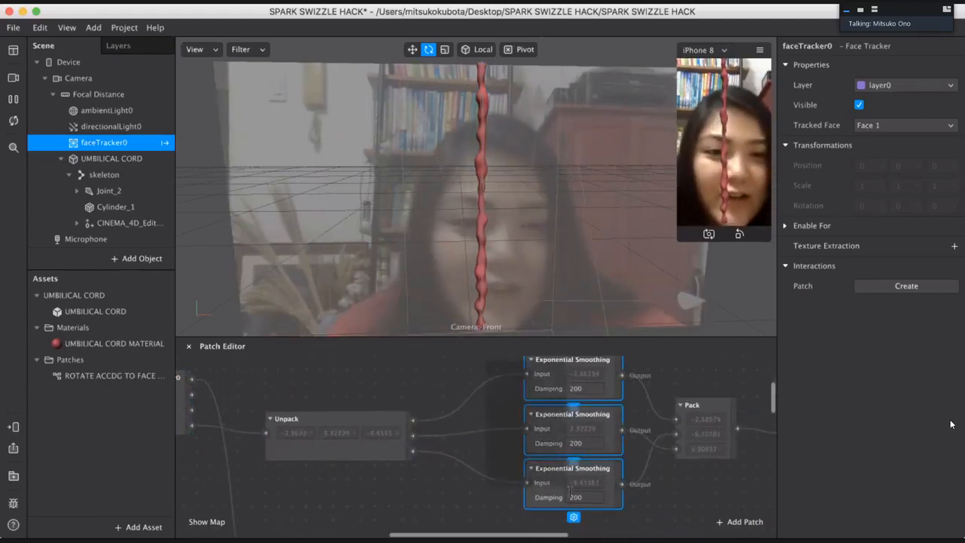
{"action": "left_click_drag", "start_coordinate": [547, 382], "coordinate": [490, 386]}
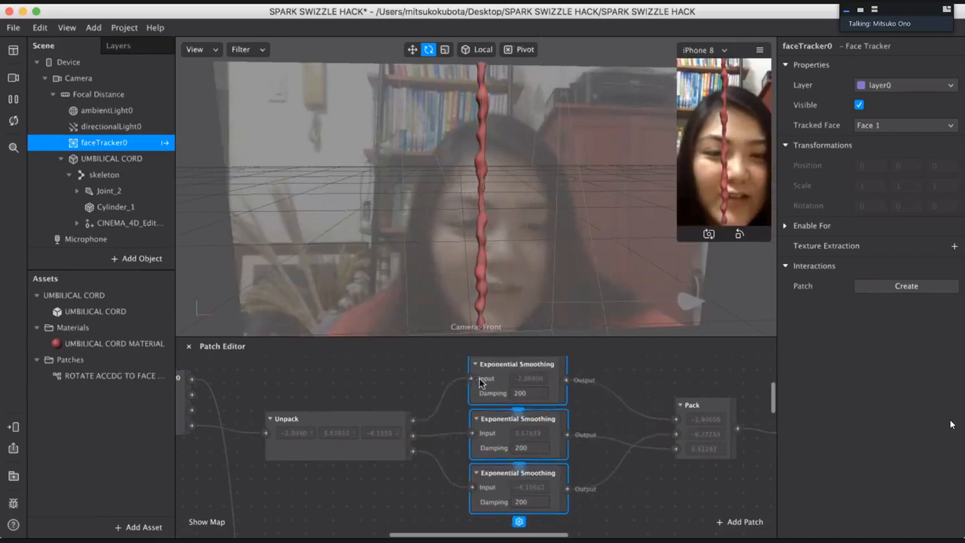
{"action": "left_click", "coordinate": [620, 374]}
{"action": "left_click_drag", "start_coordinate": [687, 403], "coordinate": [644, 404]}
{"action": "left_click_drag", "start_coordinate": [519, 369], "coordinate": [559, 370]}
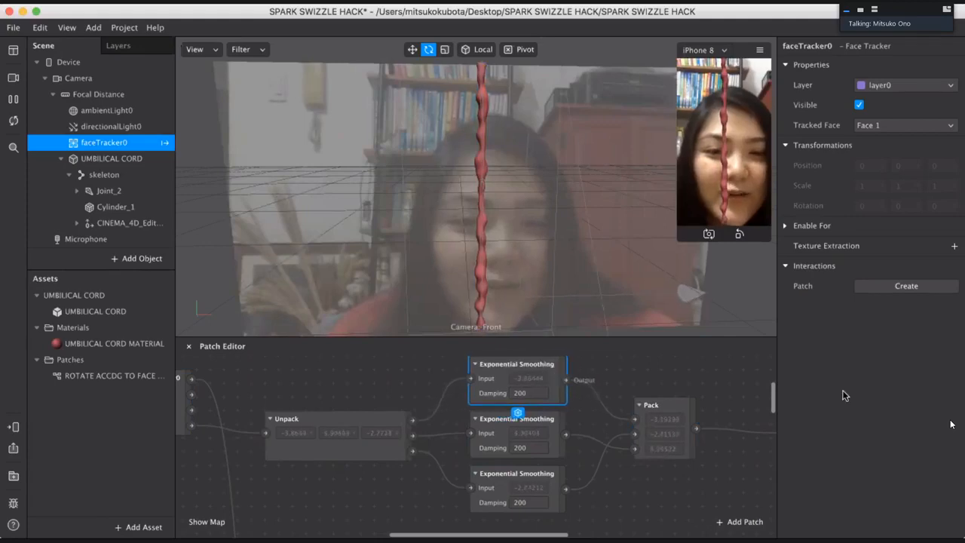
Step: Inspect the Pack patch that follows the smoothing patches, and shift the Unpack patch slightly upward
{"action": "left_click", "coordinate": [777, 395]}
{"action": "scroll", "coordinate": [586, 375], "scroll_direction": "right", "scroll_amount": 5}
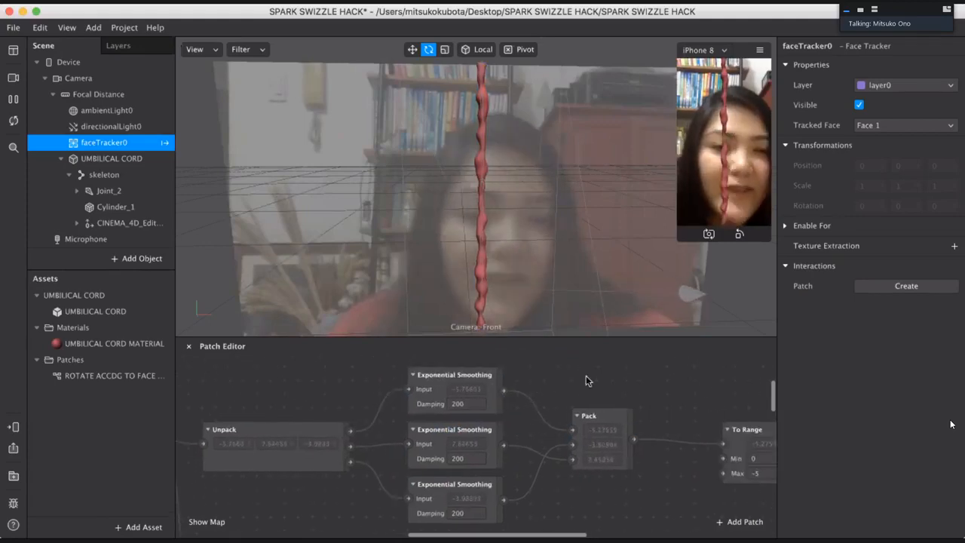
{"action": "left_click", "coordinate": [553, 403]}
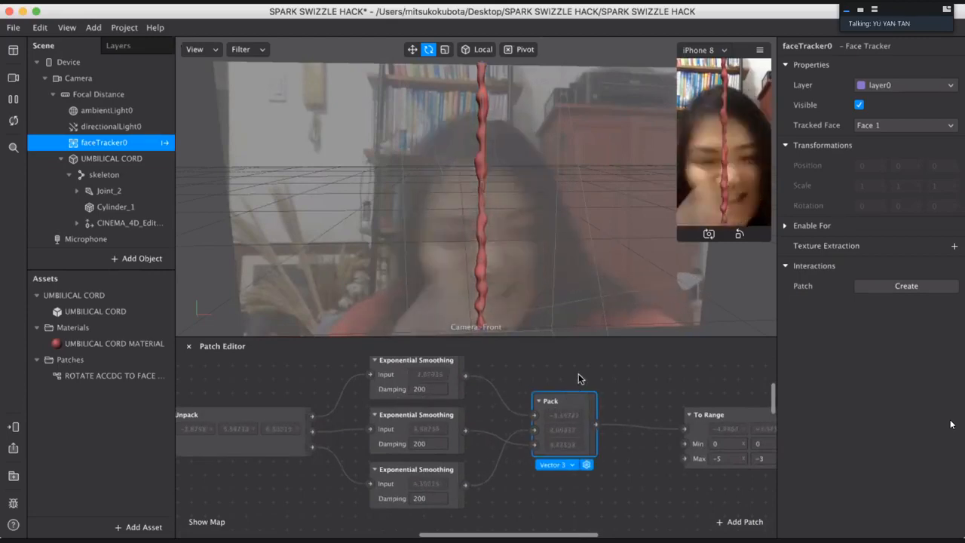
{"action": "left_click", "coordinate": [607, 377]}
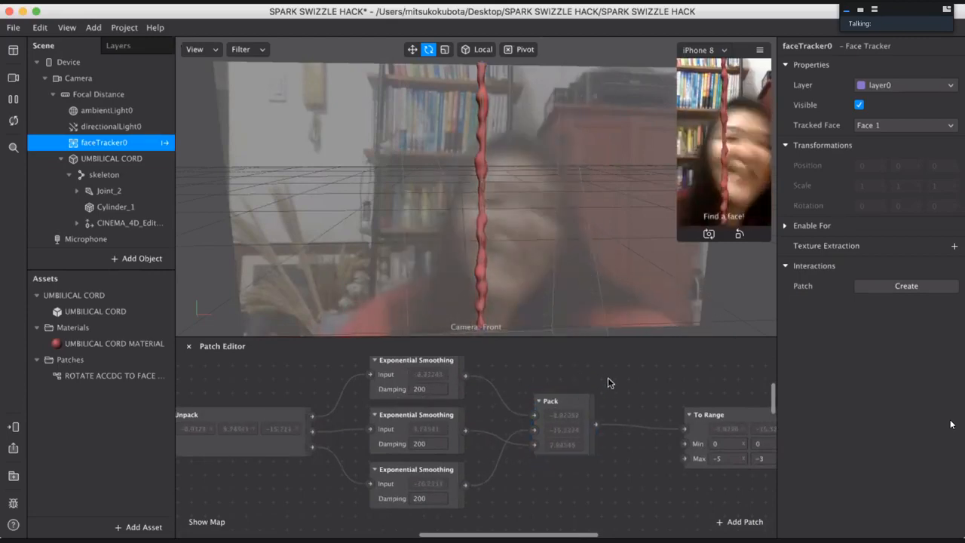
{"action": "mouse_move", "coordinate": [240, 412]}
{"action": "left_mouse_down"}
{"action": "mouse_move", "coordinate": [274, 406]}
{"action": "mouse_move", "coordinate": [251, 404]}
{"action": "left_mouse_up"}
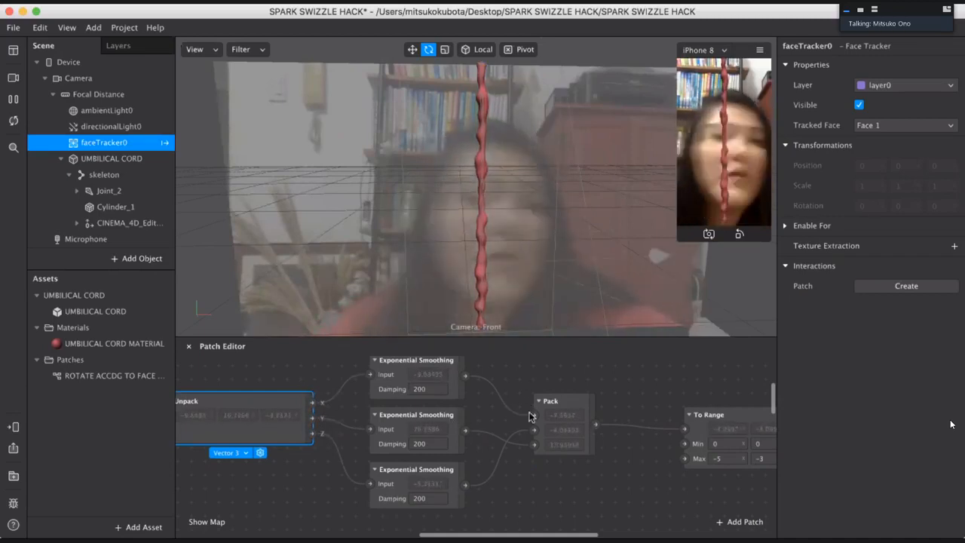
Step: Reposition the To Range patch closer to the Pack patch that feeds it
{"action": "scroll", "coordinate": [543, 422], "scroll_direction": "right", "scroll_amount": 5}
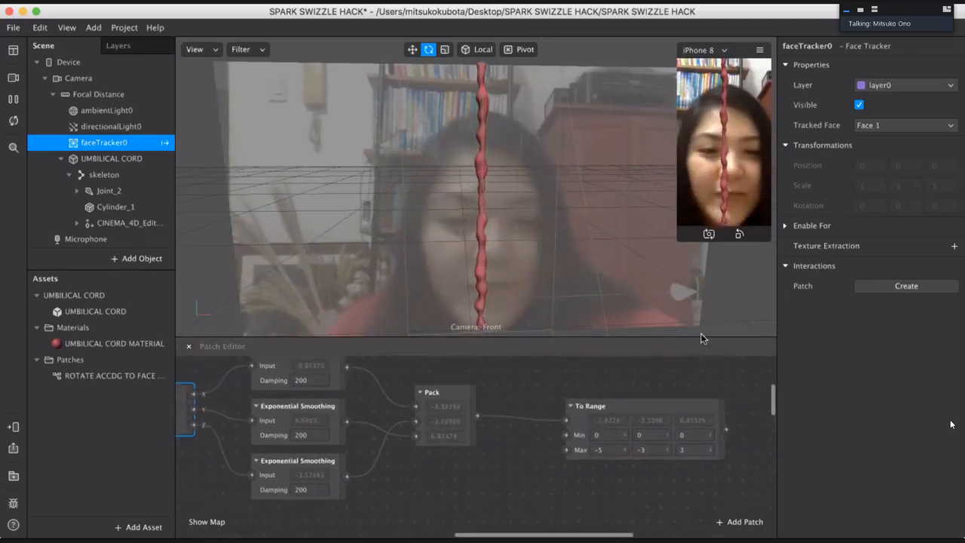
{"action": "scroll", "coordinate": [582, 381], "scroll_direction": "left", "scroll_amount": 1}
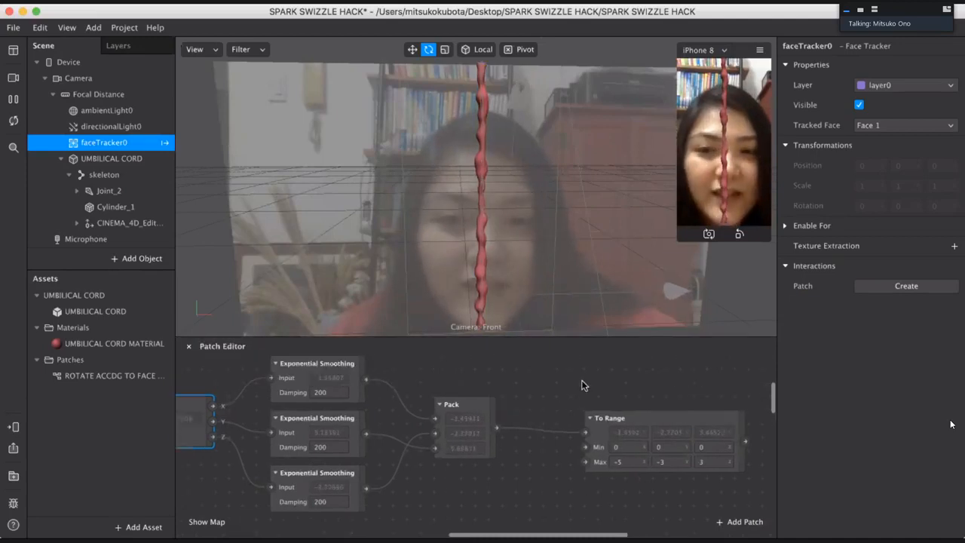
{"action": "scroll", "coordinate": [581, 385], "scroll_direction": "left", "scroll_amount": 2}
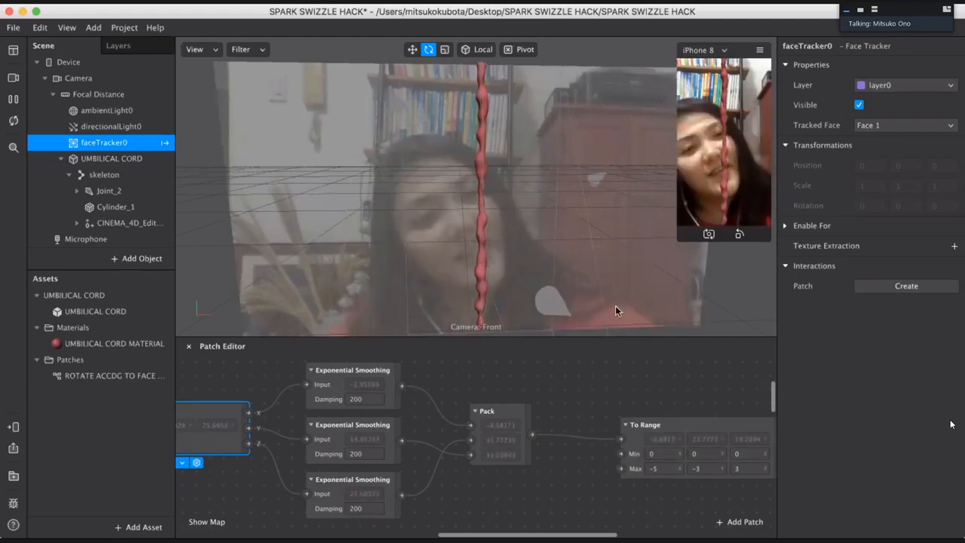
{"action": "mouse_move", "coordinate": [610, 424]}
{"action": "left_mouse_down"}
{"action": "mouse_move", "coordinate": [583, 418]}
{"action": "mouse_move", "coordinate": [610, 409]}
{"action": "left_mouse_up"}
{"action": "left_click", "coordinate": [638, 421]}
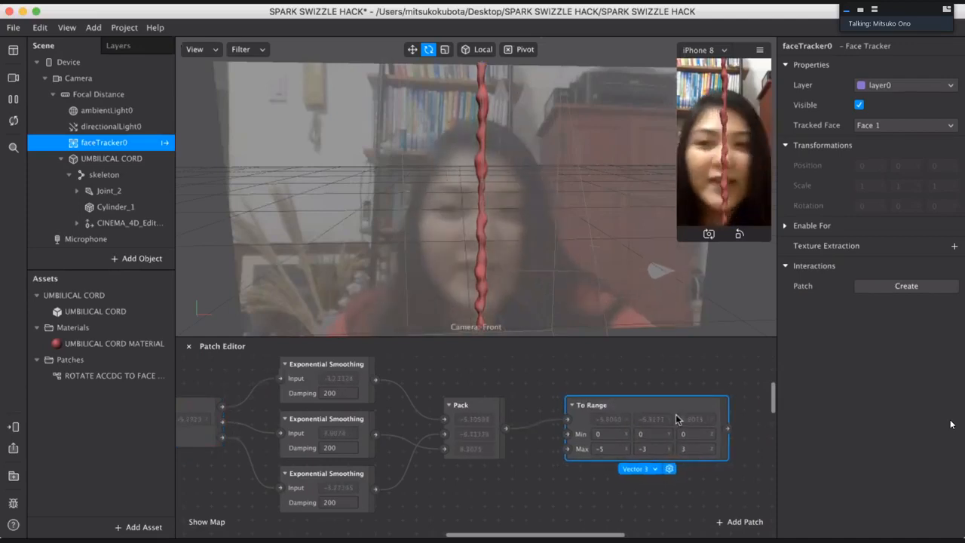
{"action": "scroll", "coordinate": [675, 411], "scroll_direction": "right", "scroll_amount": 2}
{"action": "left_click_drag", "start_coordinate": [644, 419], "coordinate": [641, 429]}
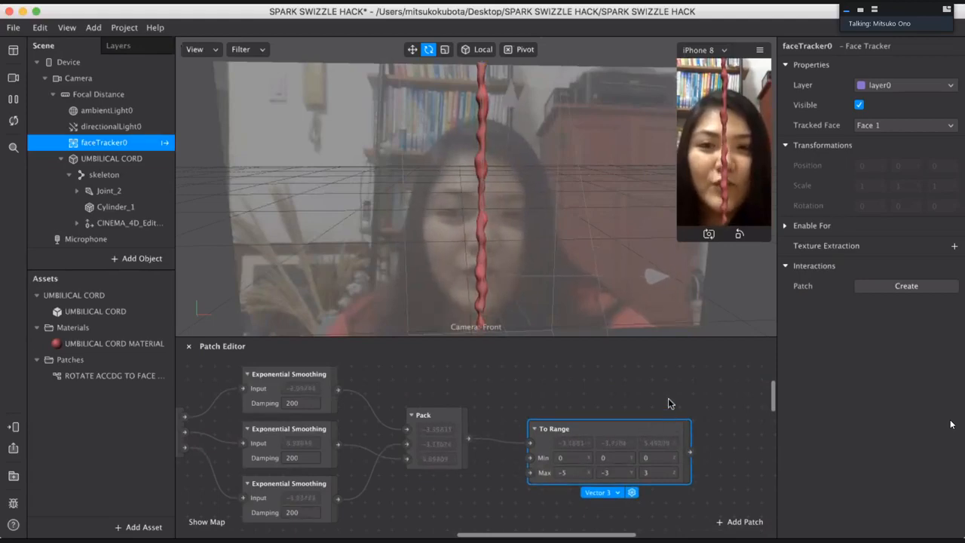
{"action": "scroll", "coordinate": [674, 387], "scroll_direction": "right", "scroll_amount": 5}
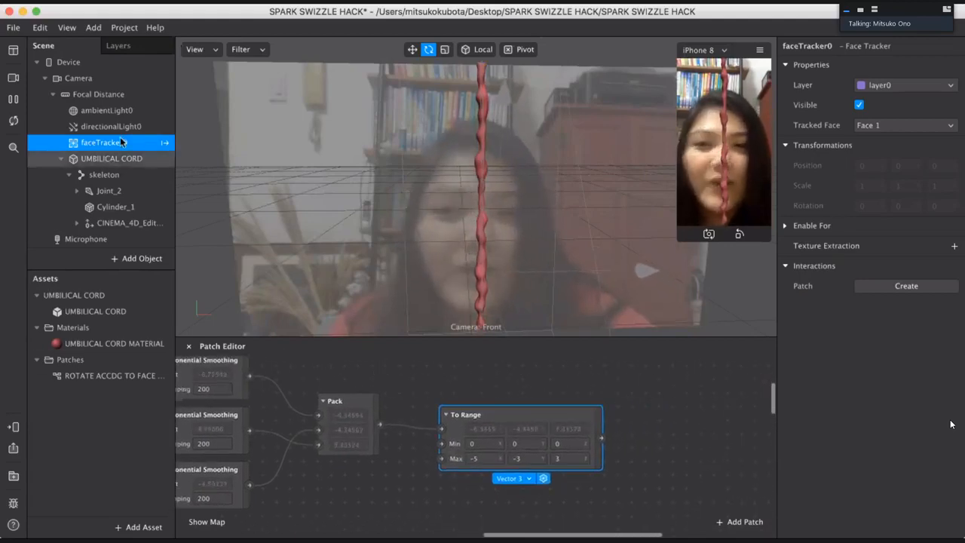
Step: Expand all joints under Joint_2 in the UMBILICAL CORD skeleton and widen the scene hierarchy to show the nested names
{"action": "left_click", "coordinate": [83, 158]}
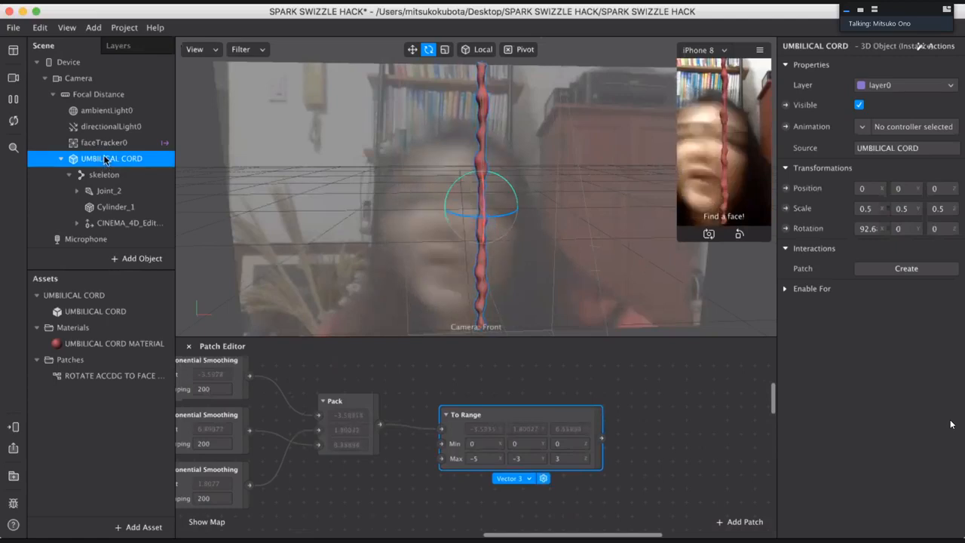
{"action": "left_click", "coordinate": [76, 179]}
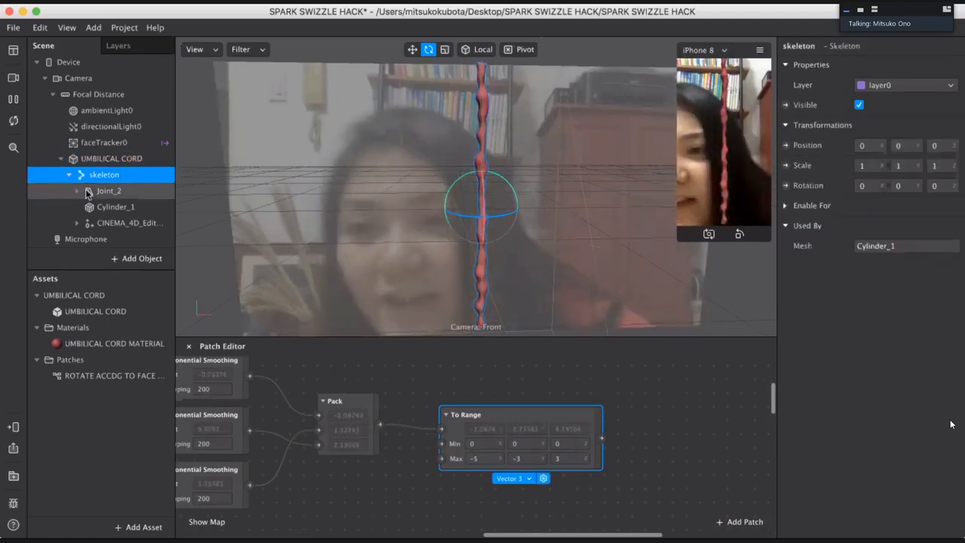
{"action": "right_click", "coordinate": [120, 191]}
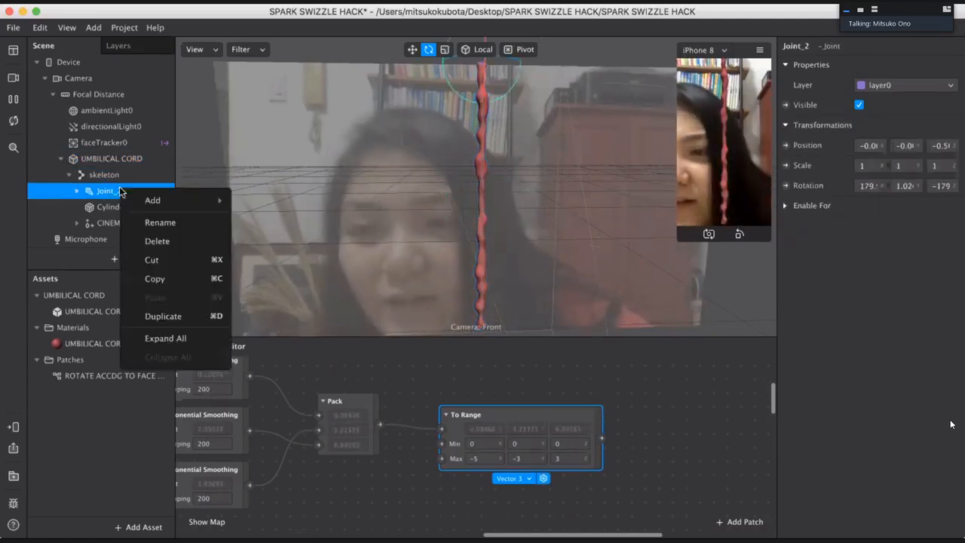
{"action": "left_click", "coordinate": [165, 338]}
{"action": "left_click_drag", "start_coordinate": [173, 256], "coordinate": [250, 227]}
{"action": "scroll", "coordinate": [177, 217], "scroll_direction": "down", "scroll_amount": 5}
{"action": "scroll", "coordinate": [178, 217], "scroll_direction": "up", "scroll_amount": 1}
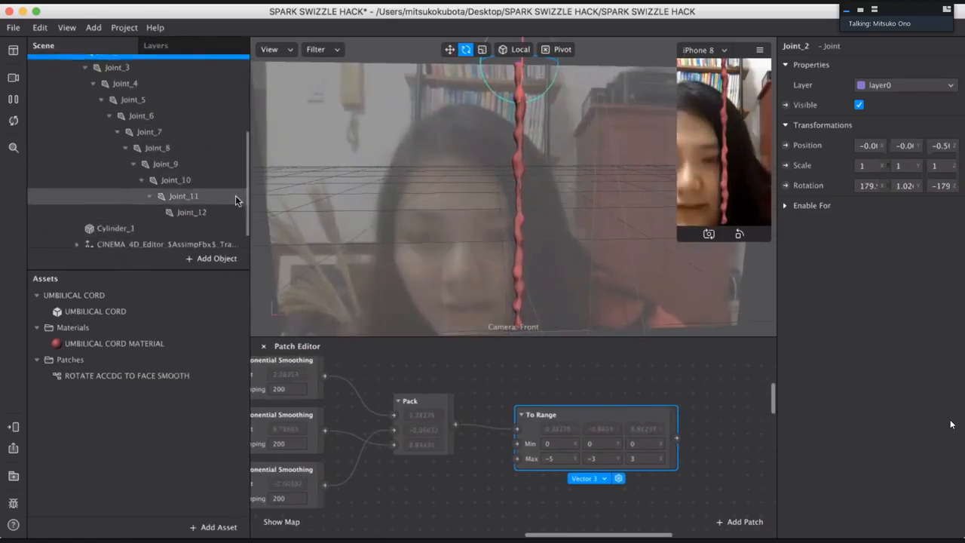
{"action": "scroll", "coordinate": [235, 195], "scroll_direction": "up", "scroll_amount": 1}
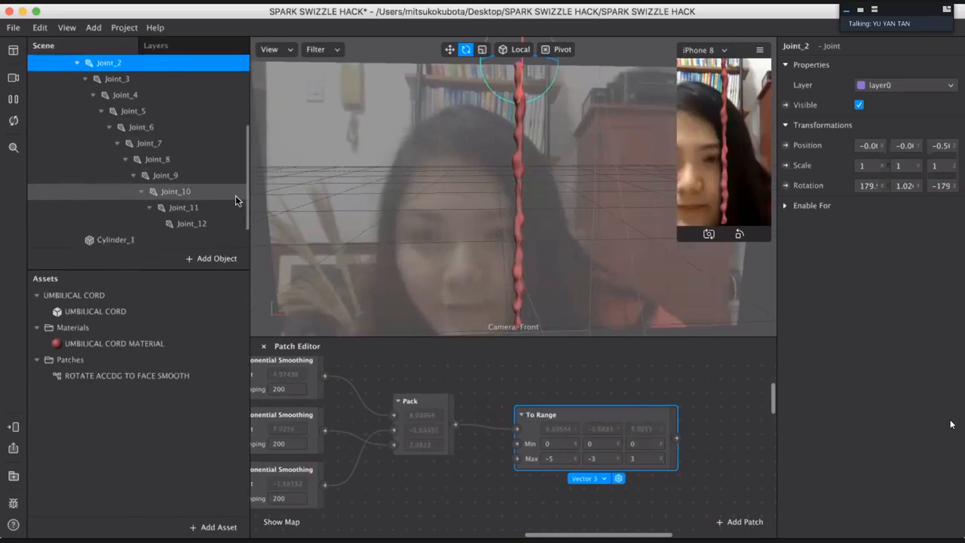
Step: Create a 3D Rotation patch for Joint_5 and place it beyond the output side of the To Range patch
{"action": "left_click", "coordinate": [132, 115]}
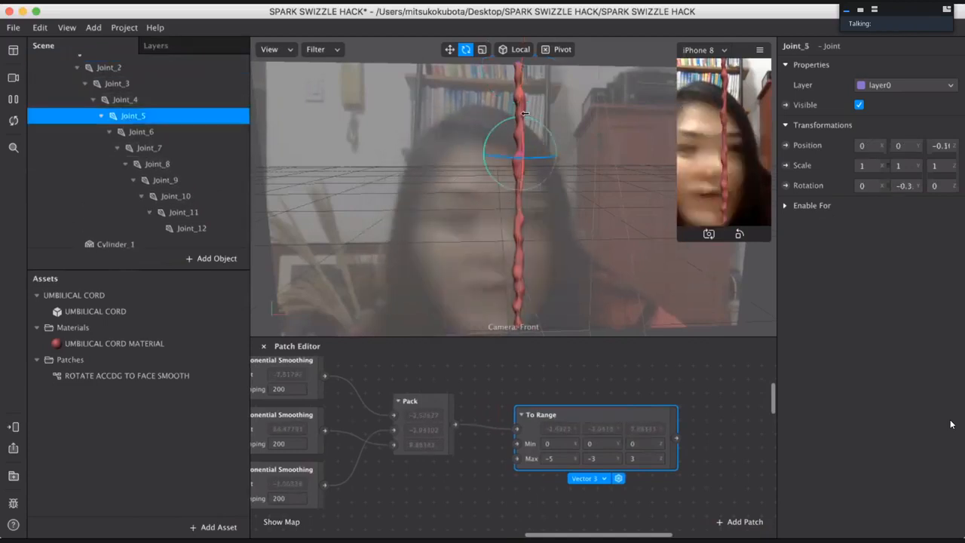
{"action": "left_click", "coordinate": [785, 186]}
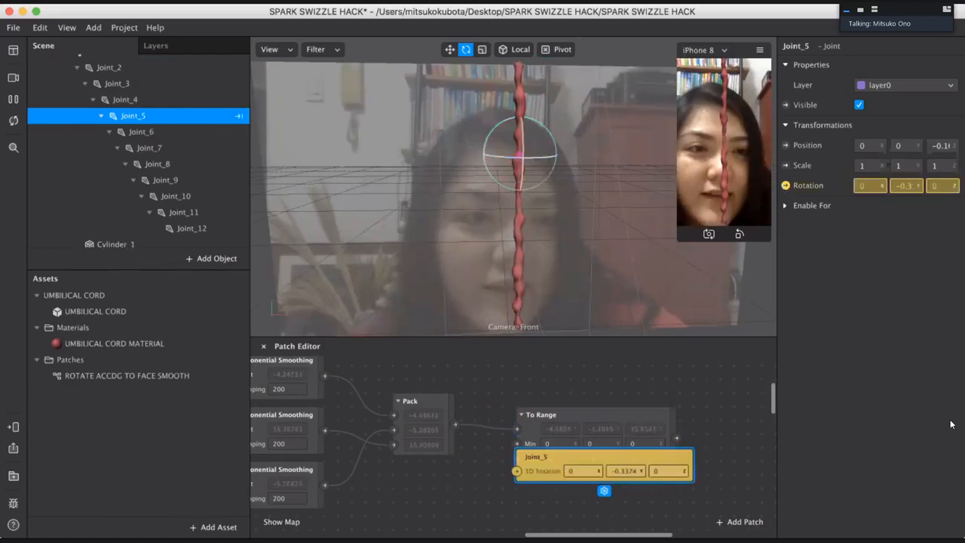
{"action": "left_click_drag", "start_coordinate": [577, 452], "coordinate": [767, 427]}
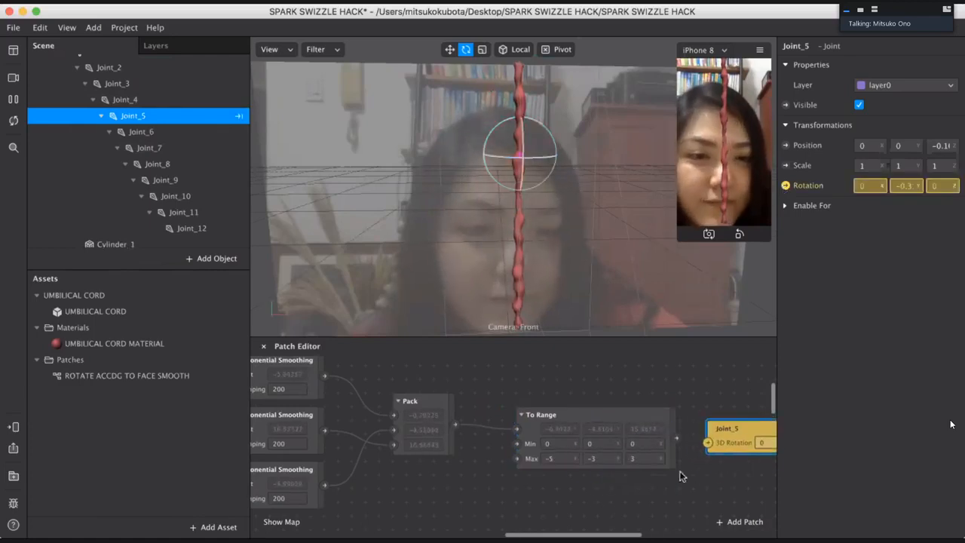
Step: Set the To Range patch's Max values to 0 for X, Y and Z, and shift the Joint_5 rotation patch slightly upward
{"action": "scroll", "coordinate": [513, 449], "scroll_direction": "right", "scroll_amount": 2}
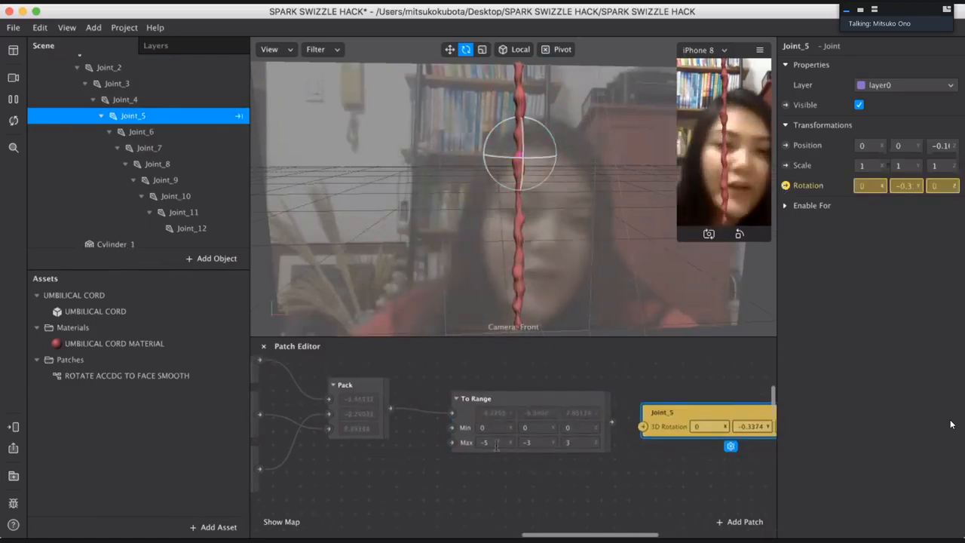
{"action": "left_click", "coordinate": [496, 442]}
{"action": "type", "text": "0"}
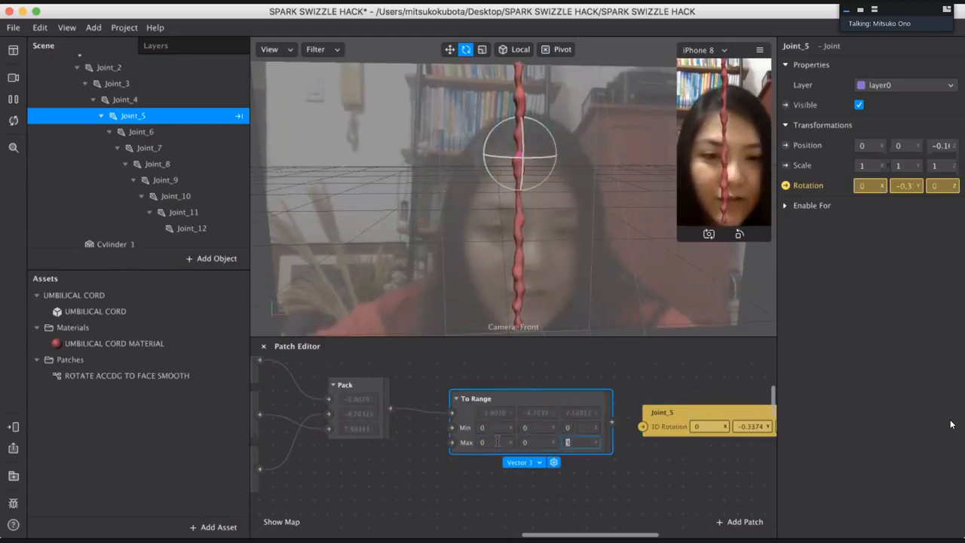
{"action": "type", "text": "0"}
{"action": "left_click", "coordinate": [597, 473]}
{"action": "scroll", "coordinate": [676, 438], "scroll_direction": "left", "scroll_amount": 2}
{"action": "left_click_drag", "start_coordinate": [689, 427], "coordinate": [689, 413]}
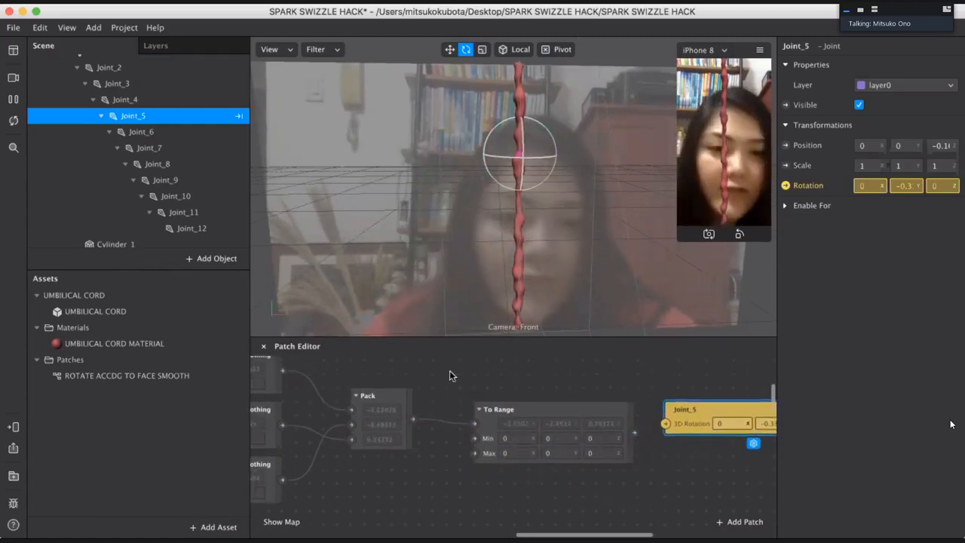
Step: Disconnect the second and third Exponential Smoothing outputs from the Pack patch
{"action": "scroll", "coordinate": [499, 436], "scroll_direction": "left", "scroll_amount": 8}
{"action": "scroll", "coordinate": [499, 436], "scroll_direction": "left", "scroll_amount": 2}
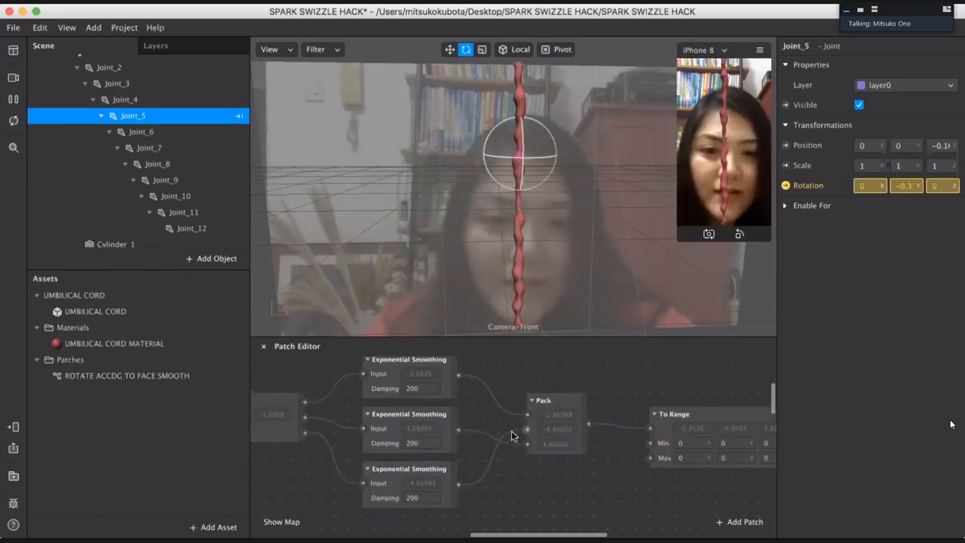
{"action": "scroll", "coordinate": [329, 412], "scroll_direction": "left", "scroll_amount": 3}
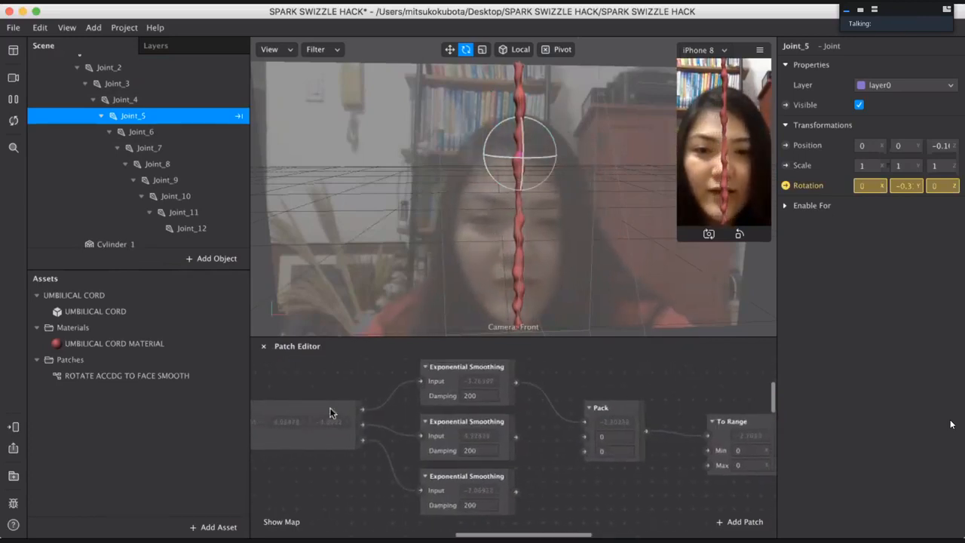
Step: Connect the To Range output to Joint_5's 3D Rotation input and shift the Joint_5 patch slightly away from To Range
{"action": "scroll", "coordinate": [599, 427], "scroll_direction": "right", "scroll_amount": 8}
{"action": "scroll", "coordinate": [283, 397], "scroll_direction": "left", "scroll_amount": 3}
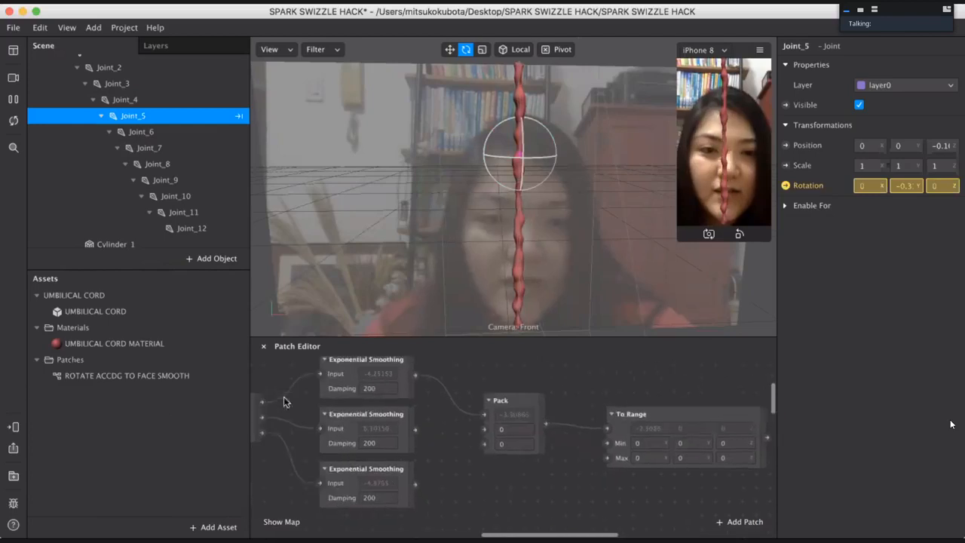
{"action": "scroll", "coordinate": [567, 442], "scroll_direction": "right", "scroll_amount": 5}
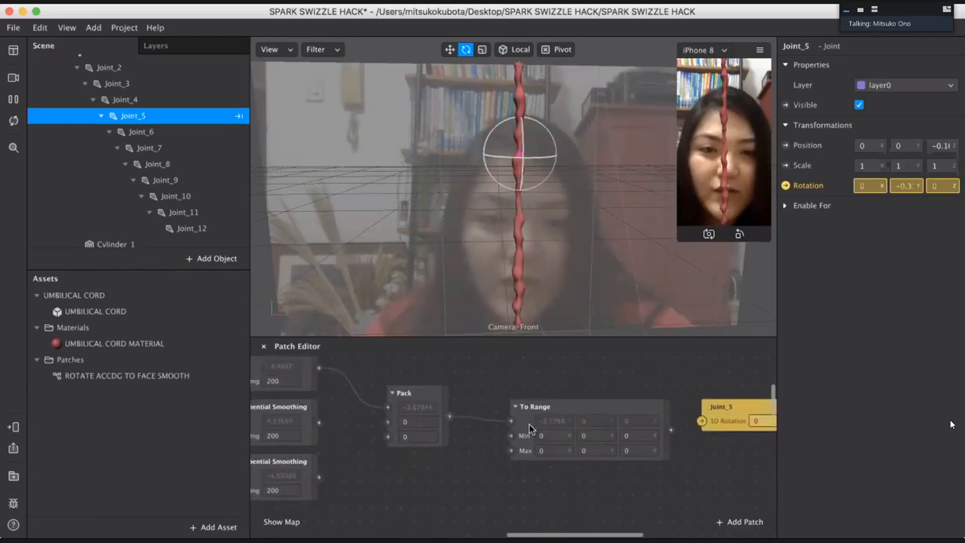
{"action": "scroll", "coordinate": [613, 439], "scroll_direction": "right", "scroll_amount": 2}
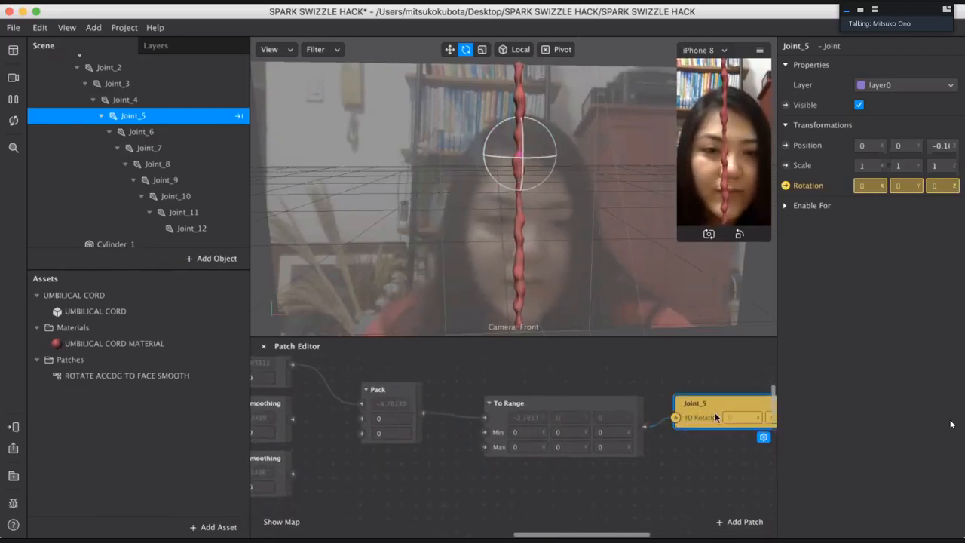
{"action": "left_click_drag", "start_coordinate": [716, 417], "coordinate": [728, 430]}
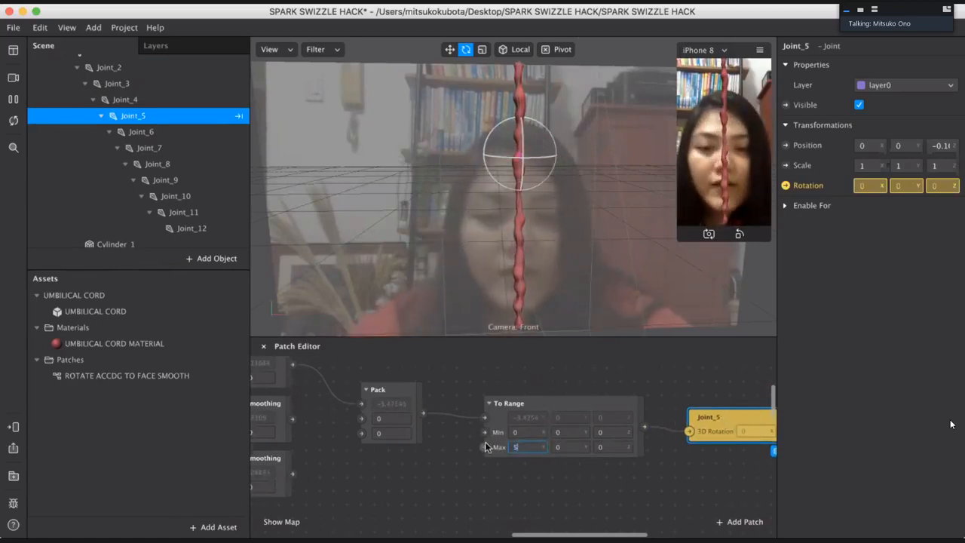
Step: Try the To Range patch's Max X at 5, then 1, then -1 on the Joint_5 rotation
{"action": "key", "text": "Return"}
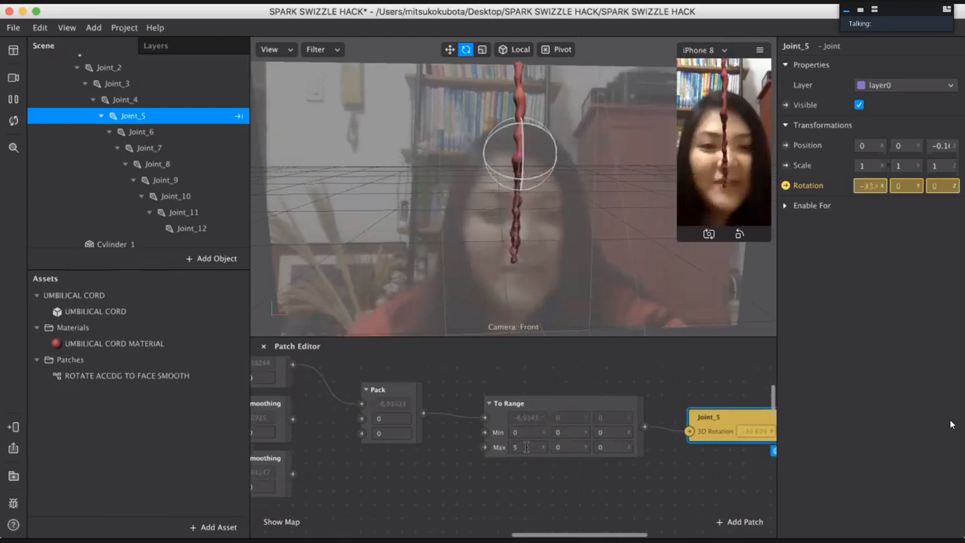
{"action": "left_click", "coordinate": [503, 451]}
{"action": "left_click", "coordinate": [514, 505]}
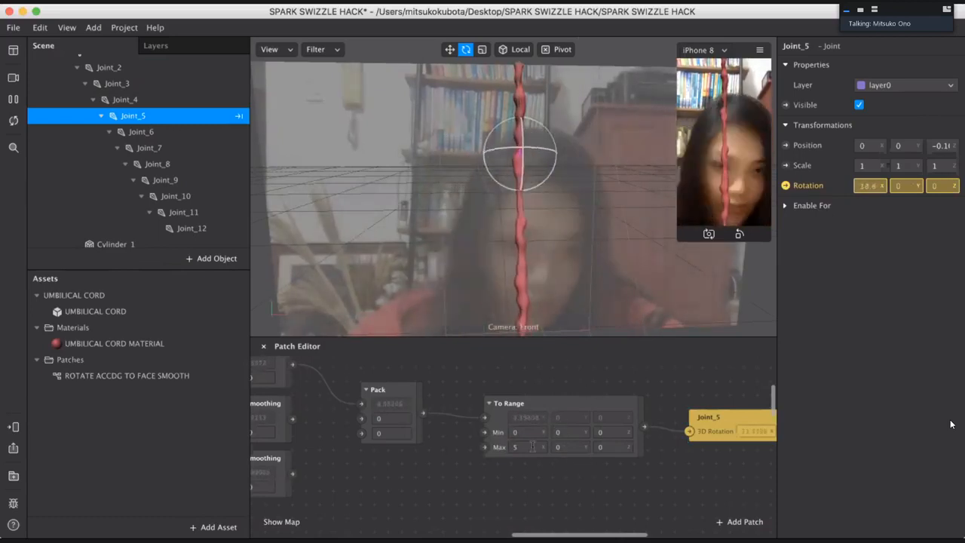
{"action": "type", "text": "1"}
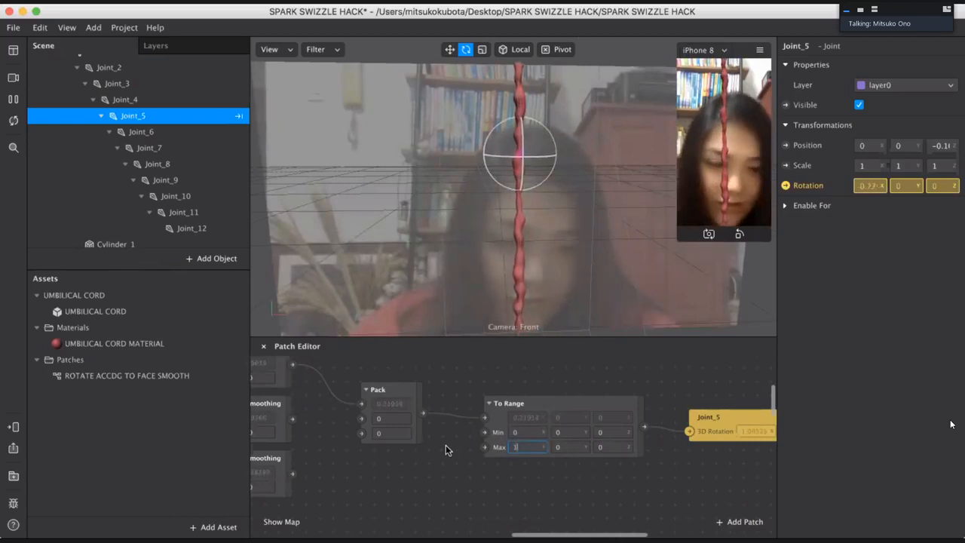
{"action": "key", "text": "Return"}
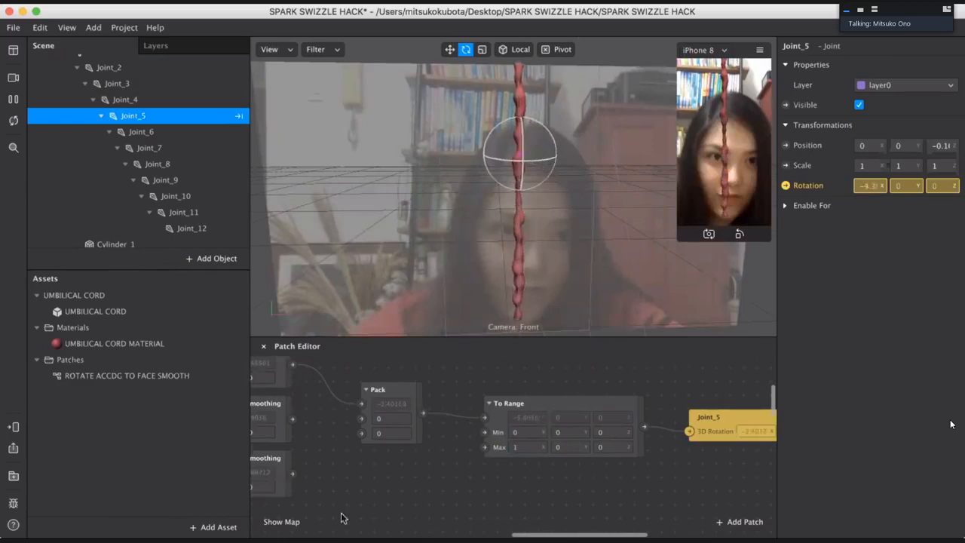
{"action": "left_click", "coordinate": [520, 447]}
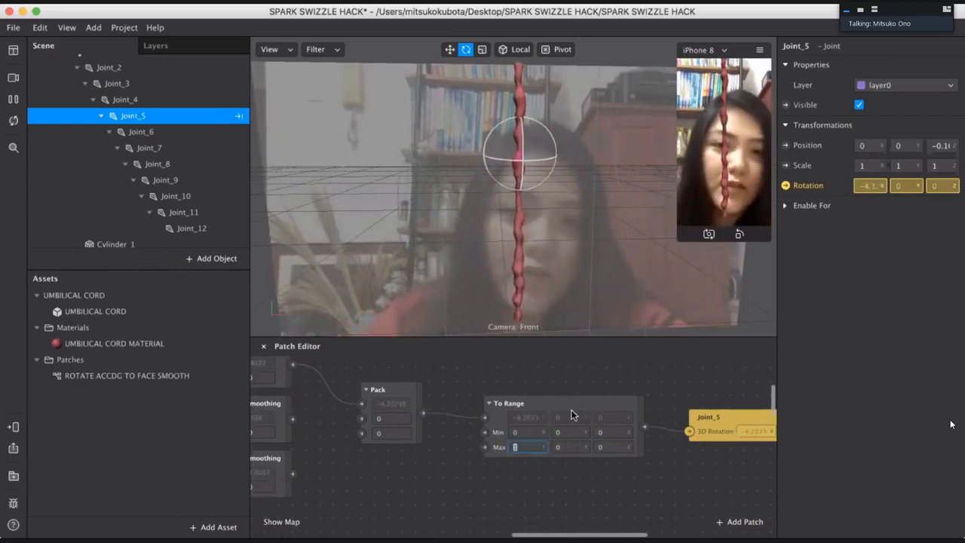
{"action": "type", "text": "-1"}
{"action": "key", "text": "Return"}
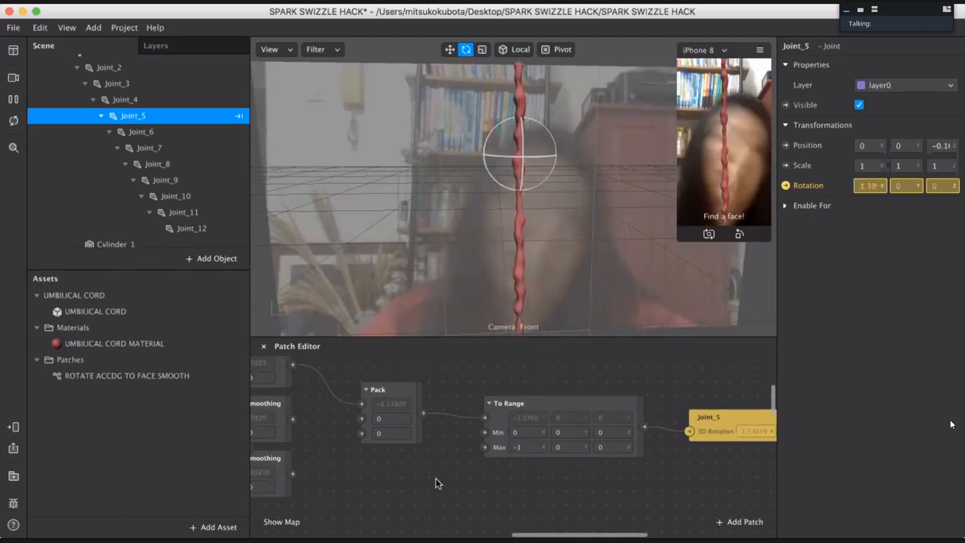
Step: Connect the second Exponential Smoothing output to Pack's second input and set To Range's Max X to 0 and Max Y to 5
{"action": "scroll", "coordinate": [438, 478], "scroll_direction": "left", "scroll_amount": 5}
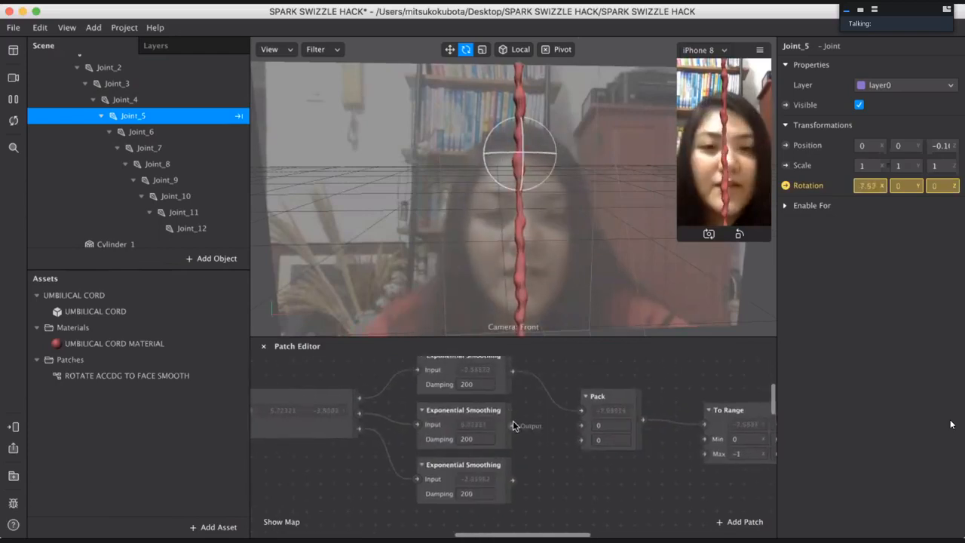
{"action": "left_click_drag", "start_coordinate": [512, 425], "coordinate": [548, 430]}
{"action": "scroll", "coordinate": [704, 426], "scroll_direction": "right", "scroll_amount": 3}
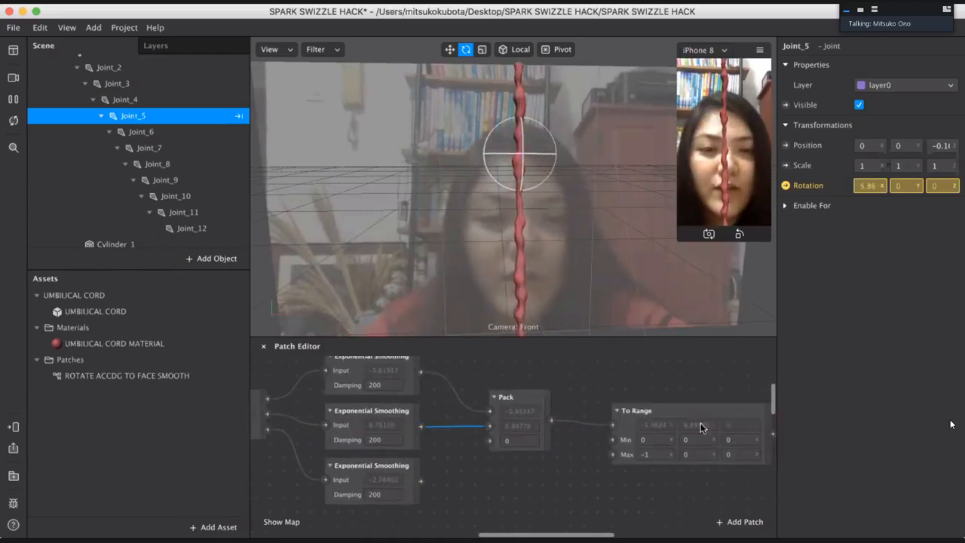
{"action": "left_click", "coordinate": [649, 445]}
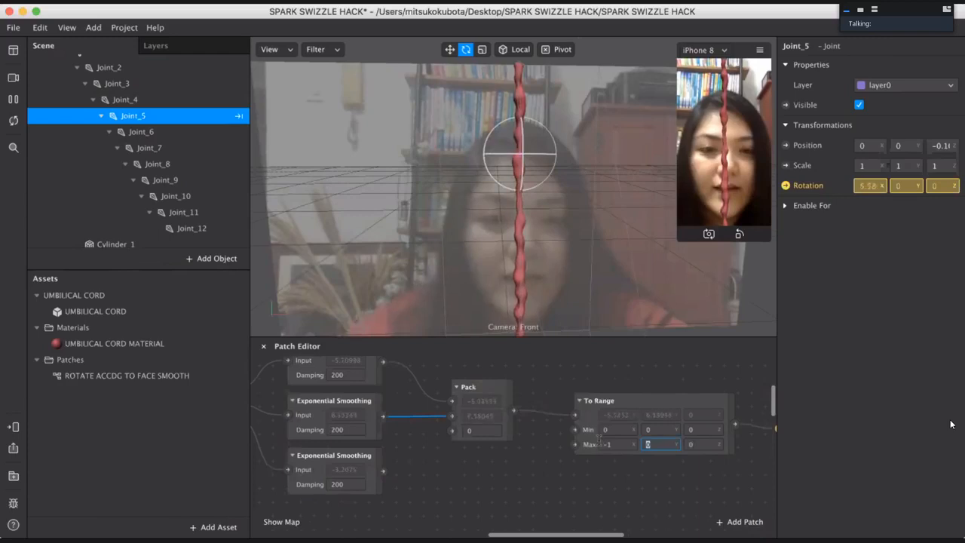
{"action": "type", "text": "0"}
{"action": "key", "text": "Return"}
{"action": "left_click", "coordinate": [653, 443]}
{"action": "type", "text": "5"}
{"action": "key", "text": "Return"}
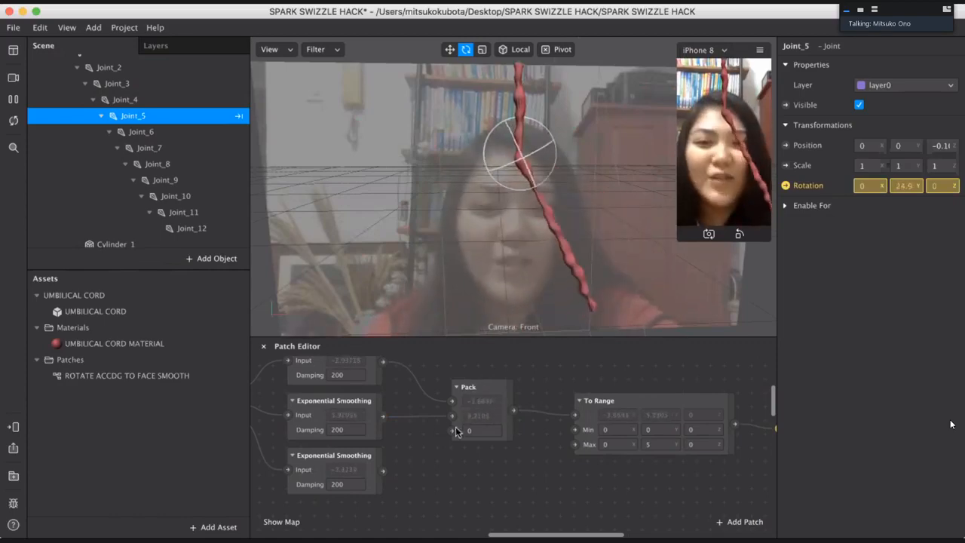
Step: Move the second Exponential Smoothing connection to Pack's third input and set To Range's Max Y to 0 and Max Z to 5
{"action": "left_click_drag", "start_coordinate": [451, 414], "coordinate": [450, 433]}
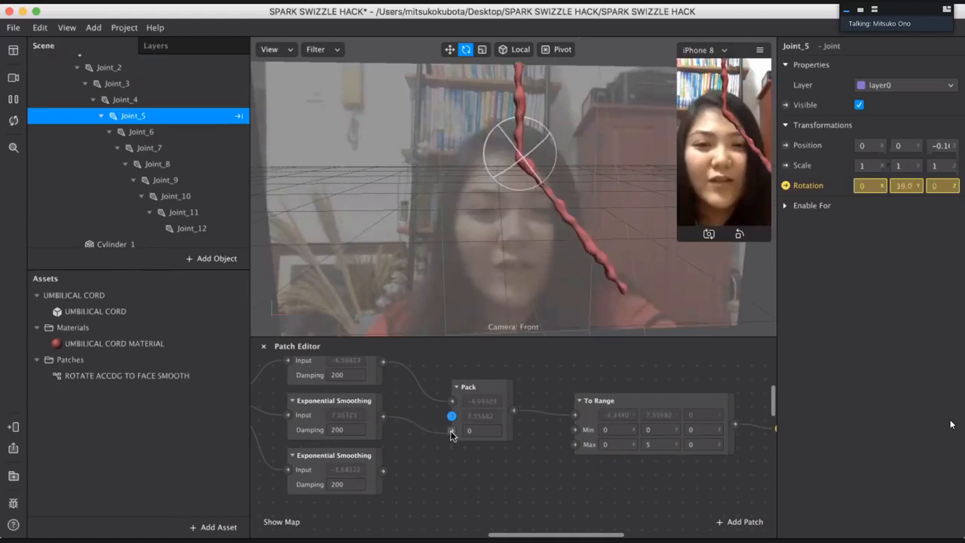
{"action": "left_click", "coordinate": [621, 435]}
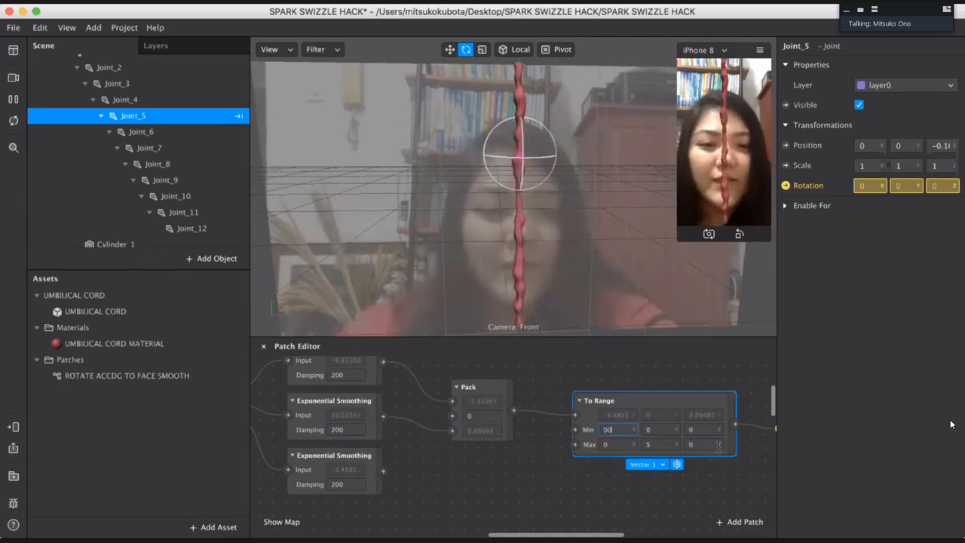
{"action": "left_click", "coordinate": [660, 448]}
{"action": "left_click", "coordinate": [696, 507]}
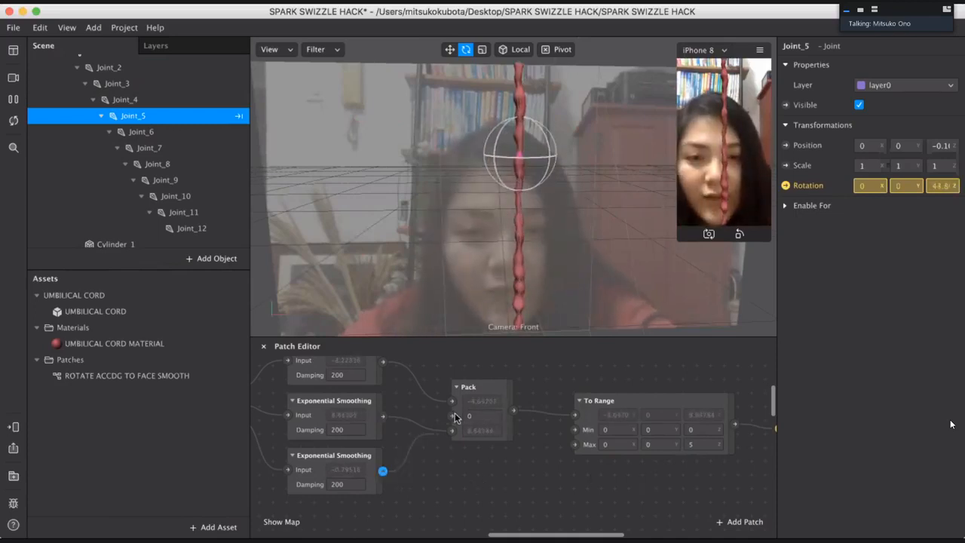
Step: Connect the third Exponential Smoothing output to Pack's second input and set To Range's Max Y to 5 and Max Z to 0
{"action": "left_click_drag", "start_coordinate": [452, 416], "coordinate": [452, 416]}
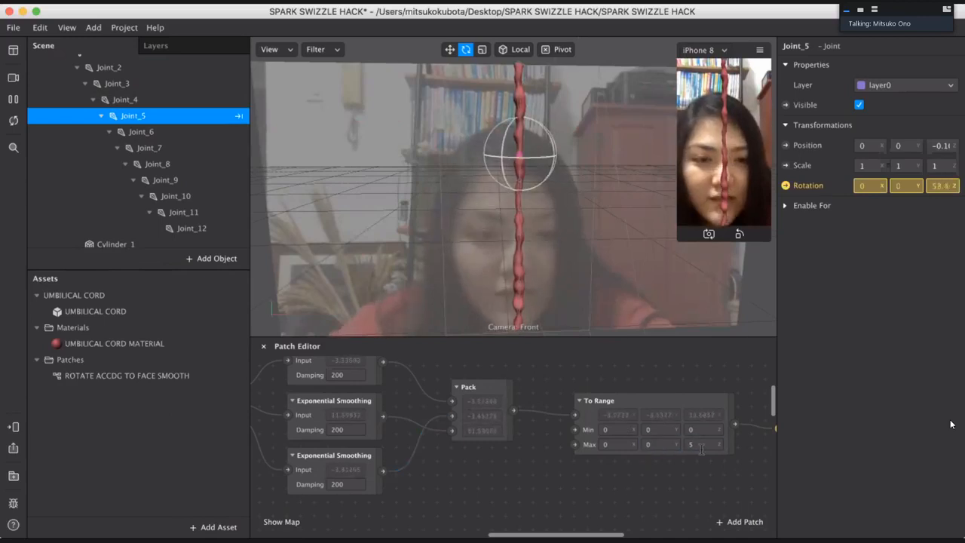
{"action": "key", "text": "Return"}
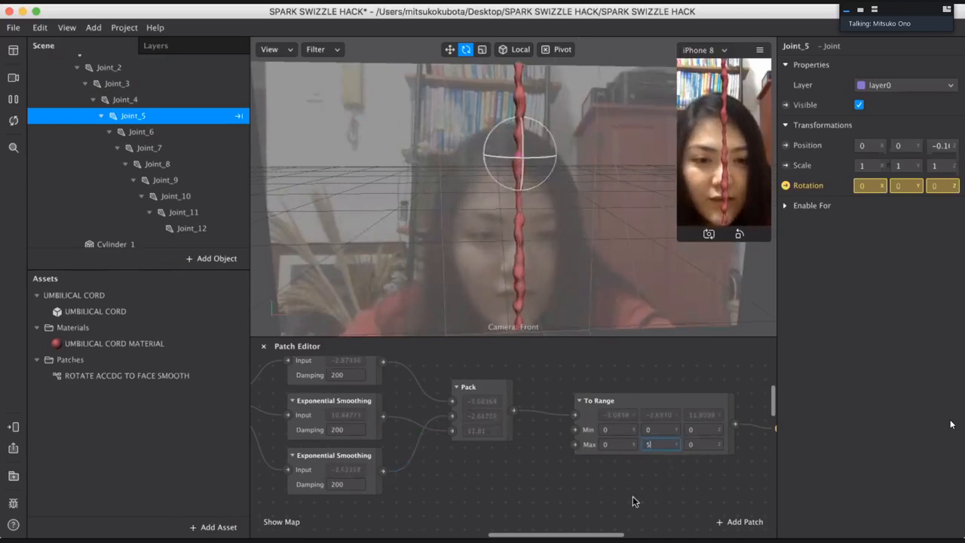
{"action": "type", "text": "5"}
{"action": "key", "text": "Return"}
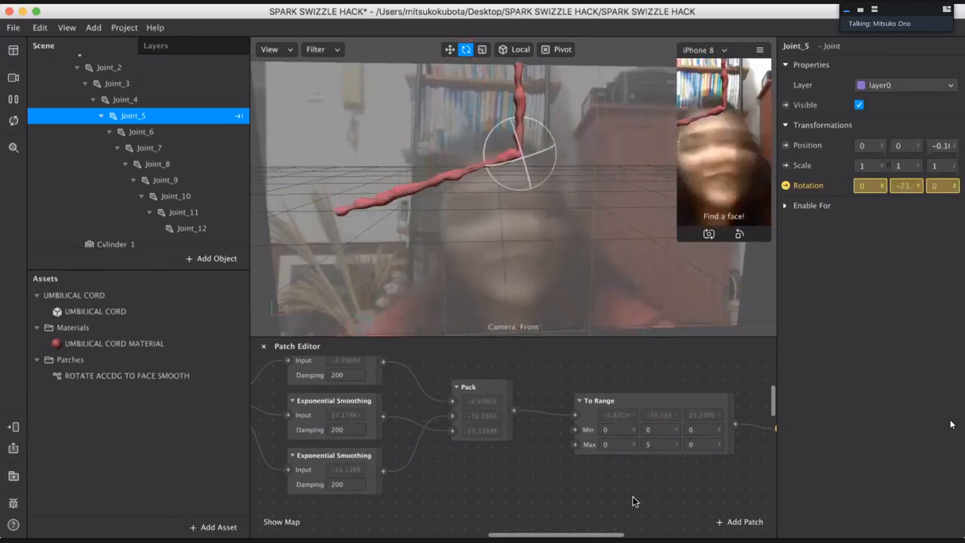
Step: Select Joint_6, Joint_7 and Joint_8 together and create 3D Rotation patches for all three
{"action": "left_click", "coordinate": [146, 132]}
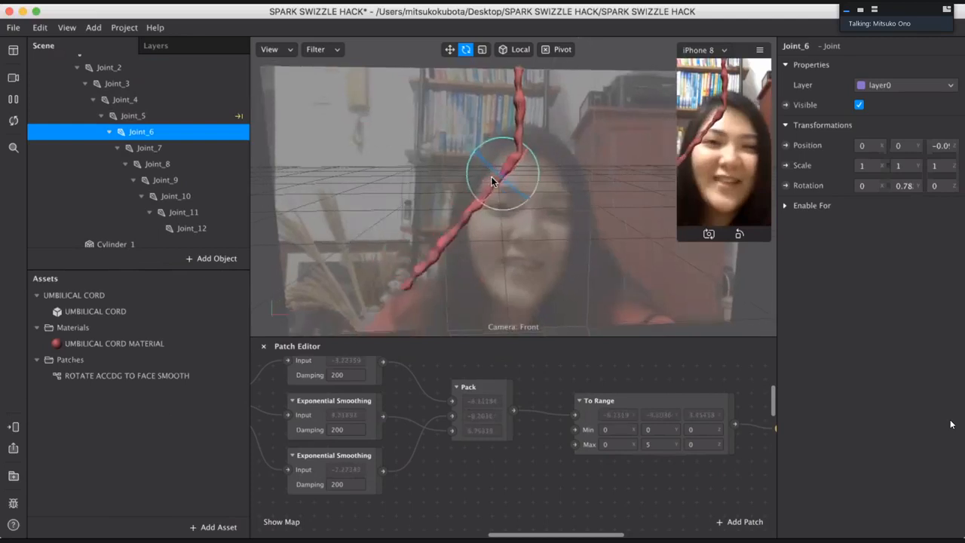
{"action": "scroll", "coordinate": [618, 404], "scroll_direction": "up", "scroll_amount": 1}
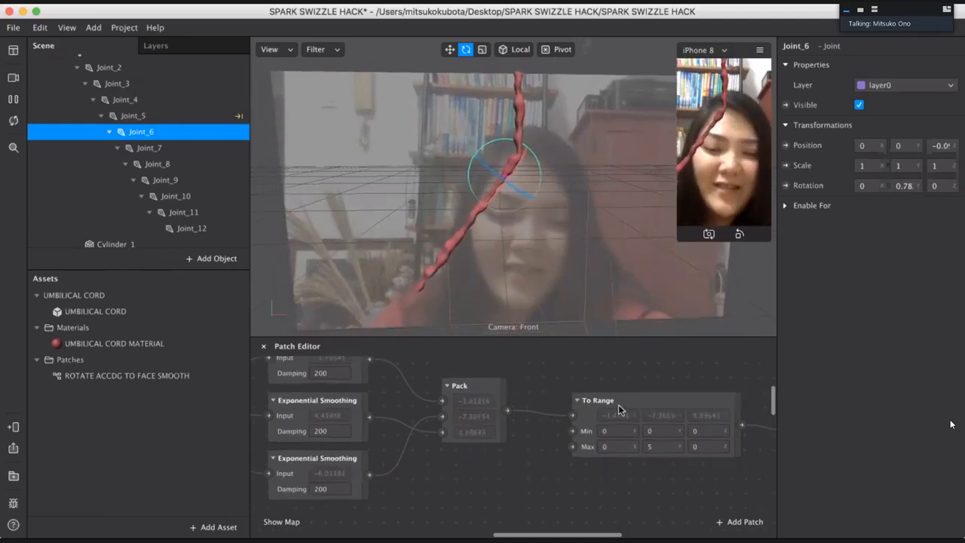
{"action": "scroll", "coordinate": [637, 403], "scroll_direction": "right", "scroll_amount": 1}
{"action": "scroll", "coordinate": [637, 404], "scroll_direction": "right", "scroll_amount": 3}
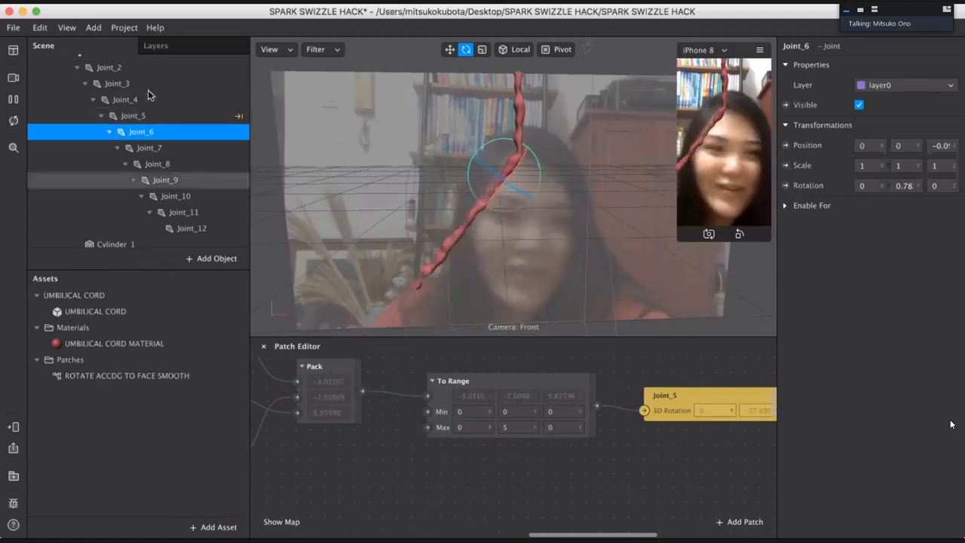
{"action": "left_click", "coordinate": [113, 83]}
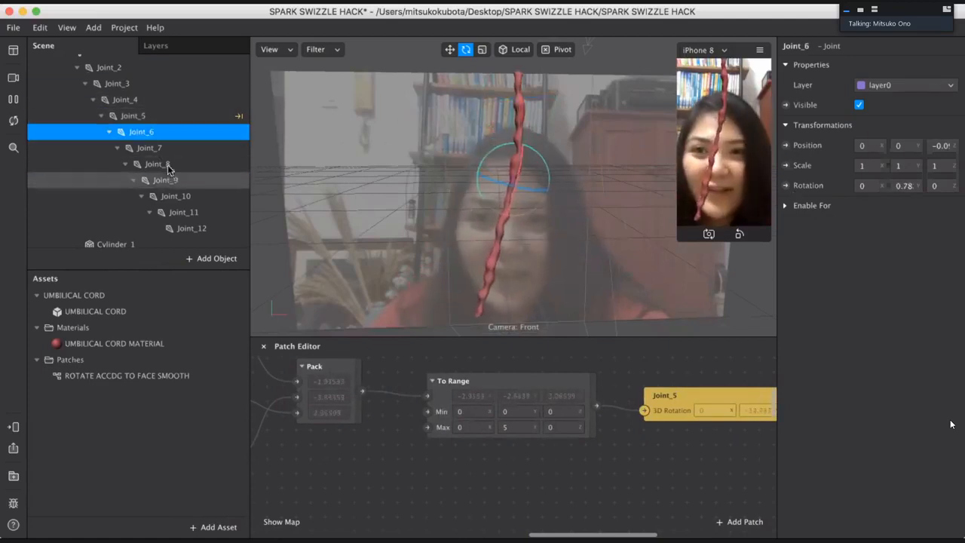
{"action": "left_click", "coordinate": [157, 164], "text": "shift"}
{"action": "left_click", "coordinate": [785, 184]}
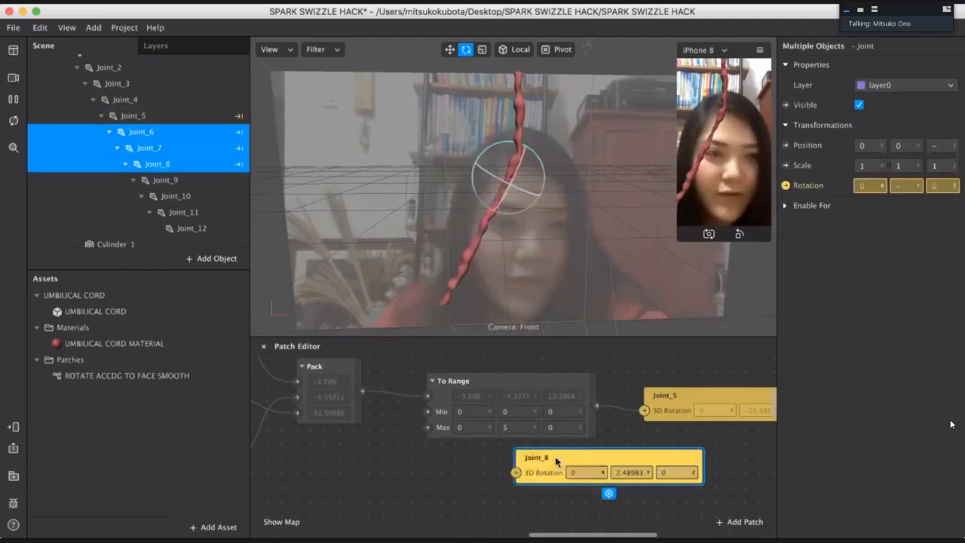
Step: Stack the Joint_6, Joint_7 and Joint_8 rotation patches in order directly below the Joint_5 patch
{"action": "scroll", "coordinate": [452, 402], "scroll_direction": "right", "scroll_amount": 2}
{"action": "scroll", "coordinate": [452, 403], "scroll_direction": "down", "scroll_amount": 2}
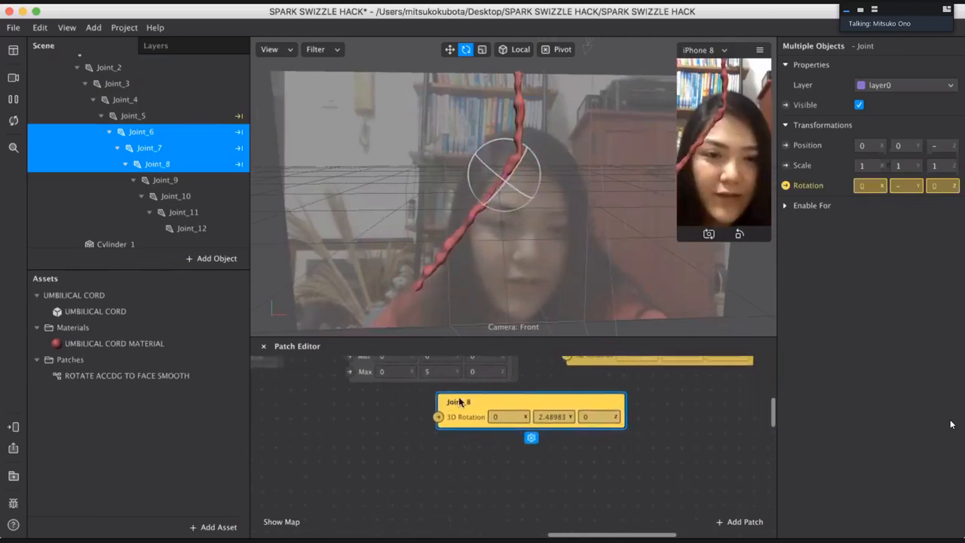
{"action": "left_click_drag", "start_coordinate": [458, 400], "coordinate": [599, 525]}
{"action": "left_click_drag", "start_coordinate": [459, 404], "coordinate": [601, 487]}
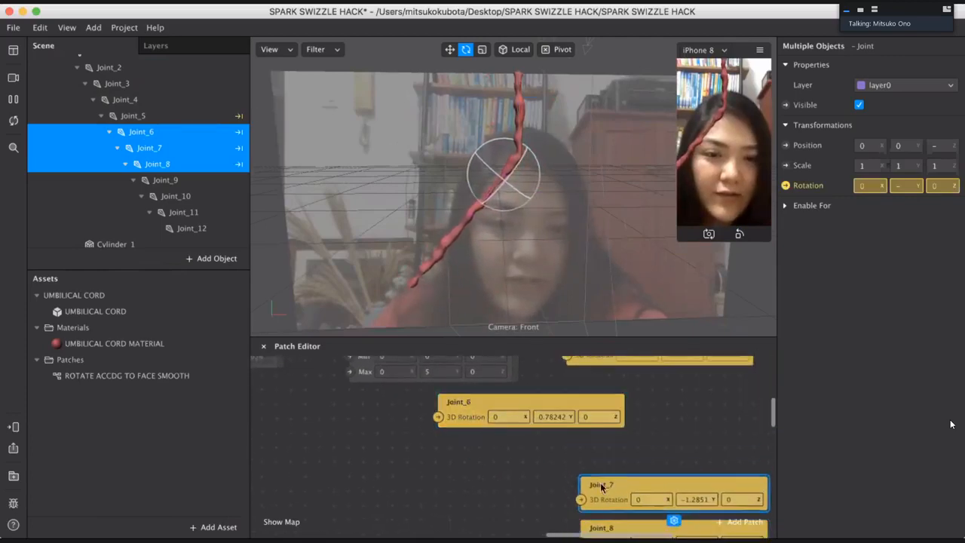
{"action": "left_click_drag", "start_coordinate": [479, 412], "coordinate": [652, 382]}
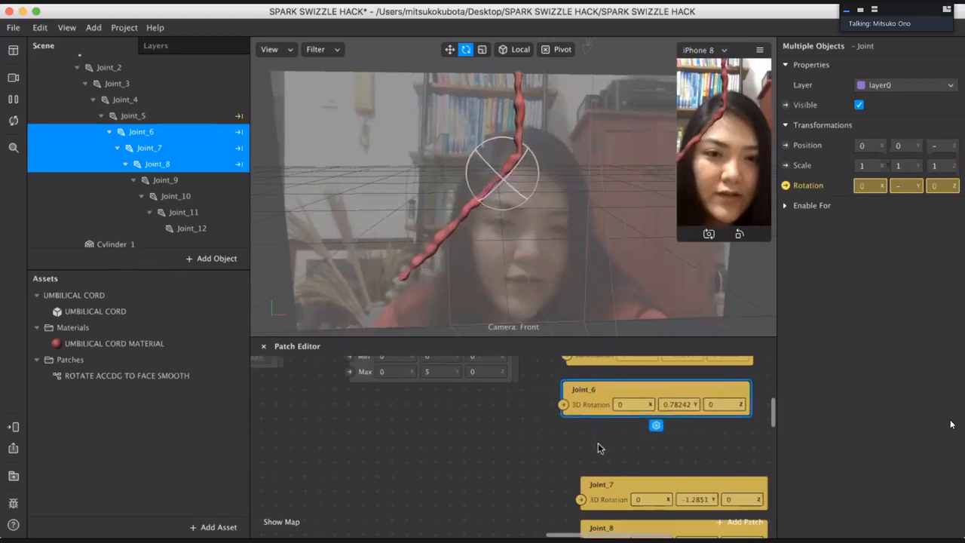
{"action": "left_click_drag", "start_coordinate": [608, 490], "coordinate": [596, 422]}
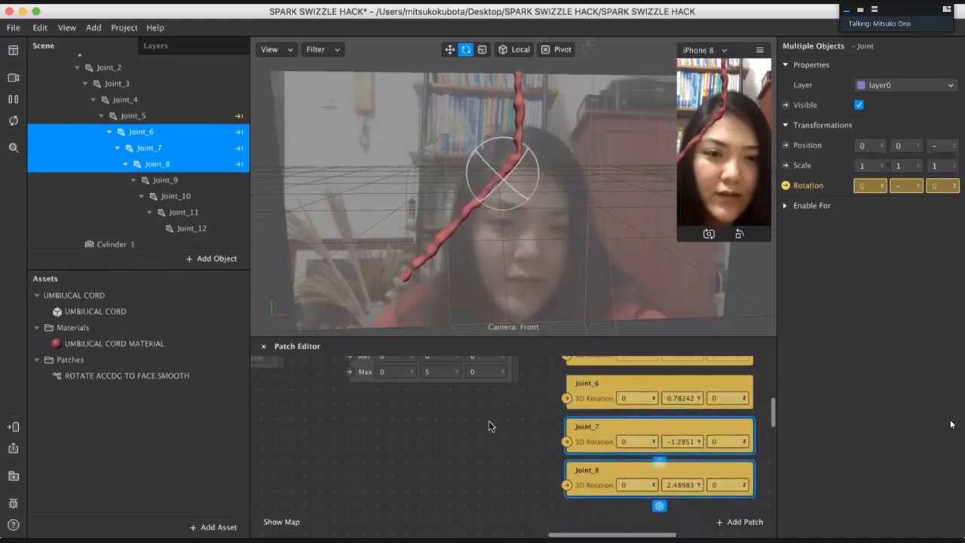
Step: Duplicate the To Range patch three times, keeping the Pack connection, and stack the copies below the original
{"action": "left_click", "coordinate": [490, 419]}
{"action": "scroll", "coordinate": [492, 419], "scroll_direction": "up", "scroll_amount": 2}
{"action": "scroll", "coordinate": [491, 419], "scroll_direction": "up", "scroll_amount": 2}
{"action": "left_click", "coordinate": [495, 419]}
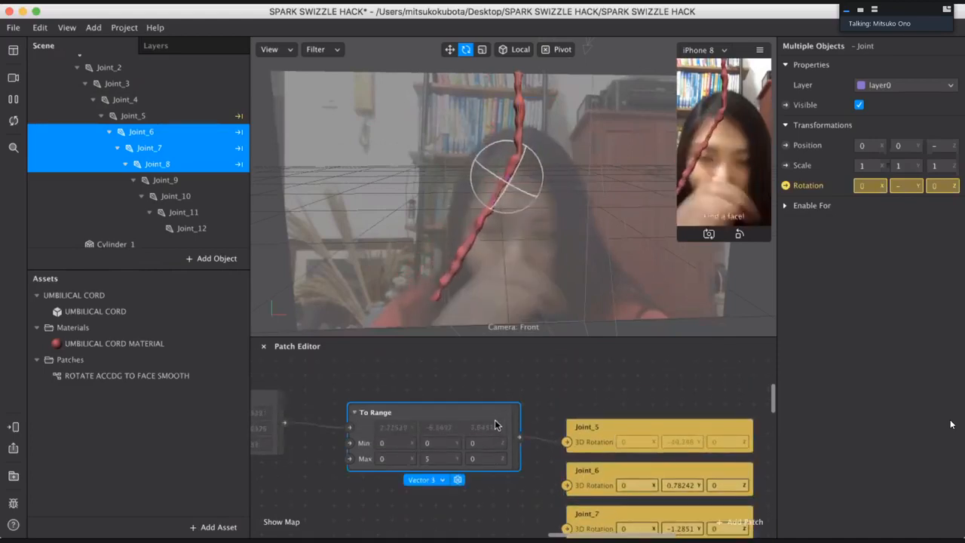
{"action": "key", "text": "super+d"}
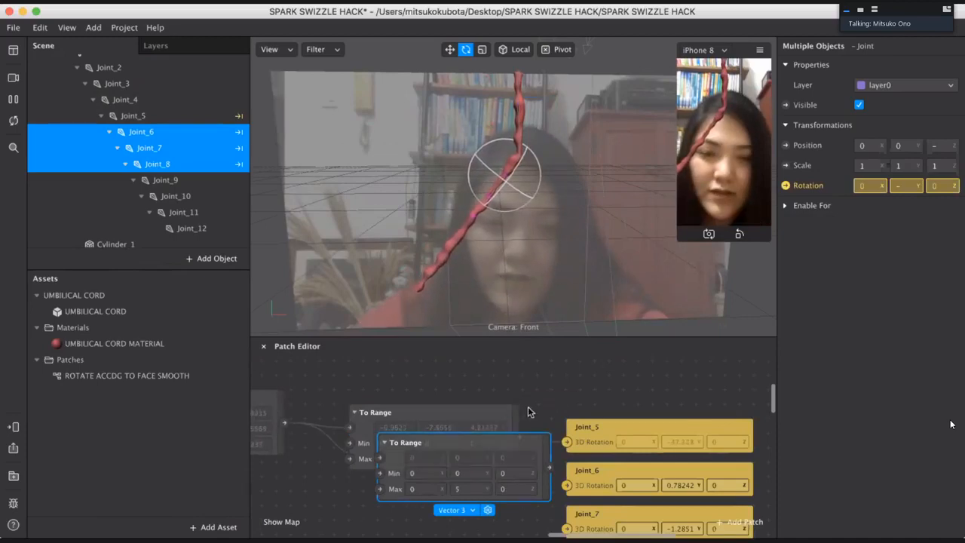
{"action": "scroll", "coordinate": [527, 407], "scroll_direction": "down", "scroll_amount": 3}
{"action": "left_click_drag", "start_coordinate": [499, 376], "coordinate": [471, 470]}
{"action": "scroll", "coordinate": [473, 445], "scroll_direction": "down", "scroll_amount": 3}
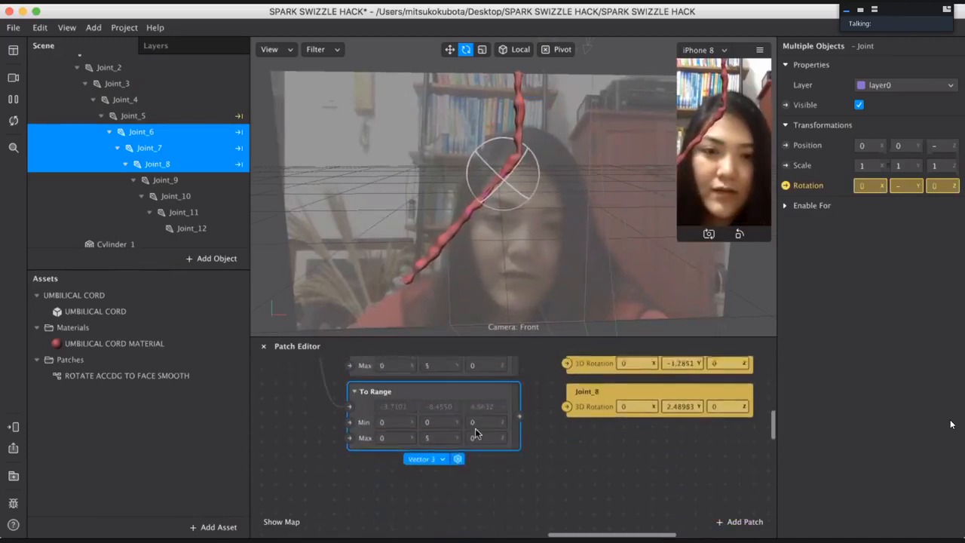
{"action": "key", "text": "super+d"}
{"action": "left_click_drag", "start_coordinate": [486, 399], "coordinate": [468, 462]}
{"action": "scroll", "coordinate": [443, 448], "scroll_direction": "up", "scroll_amount": 3}
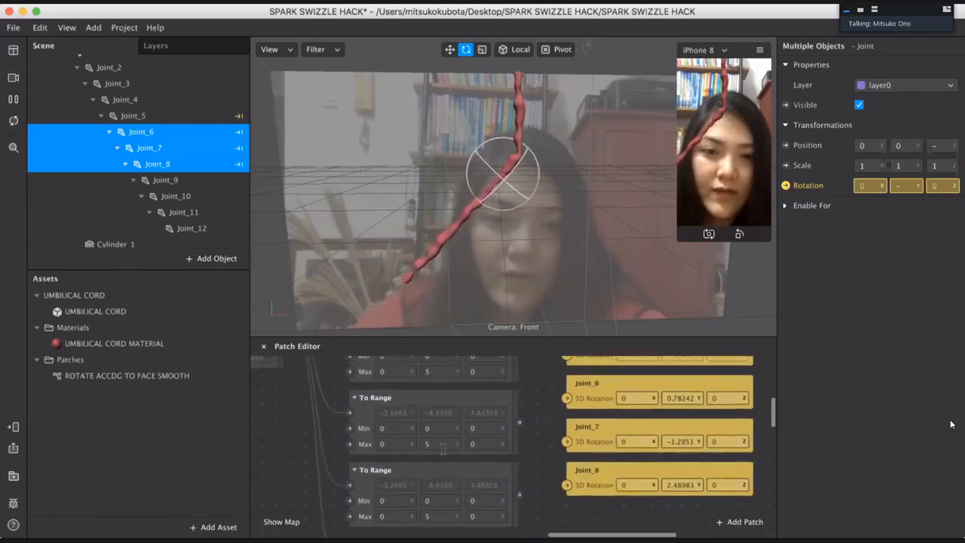
Step: Set Max Y to 1 in the first two To Range patches of the stack
{"action": "left_click_drag", "start_coordinate": [439, 371], "coordinate": [380, 371]}
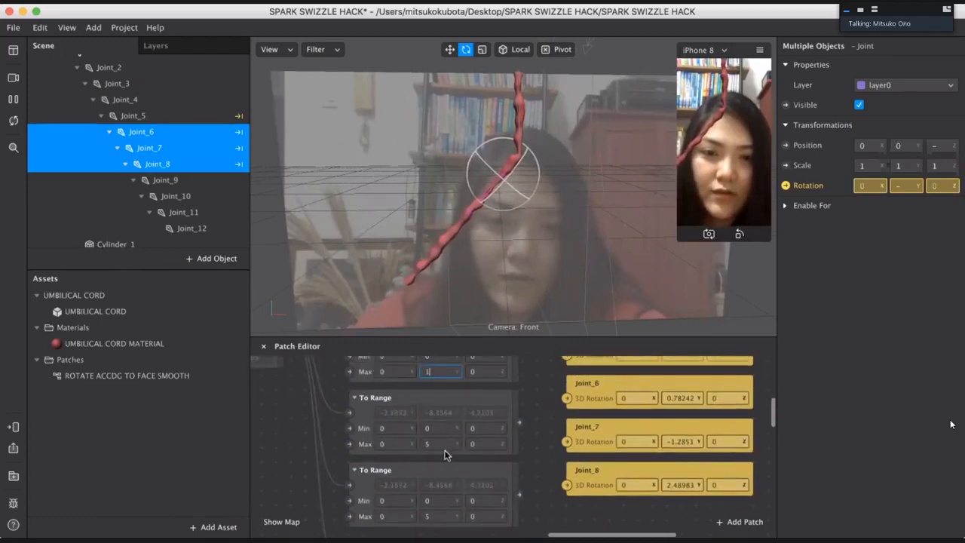
{"action": "scroll", "coordinate": [419, 444], "scroll_direction": "right", "scroll_amount": 2}
{"action": "left_click", "coordinate": [404, 441]}
{"action": "type", "text": "1"}
{"action": "key", "text": "BackSpace"}
{"action": "key", "text": "BackSpace"}
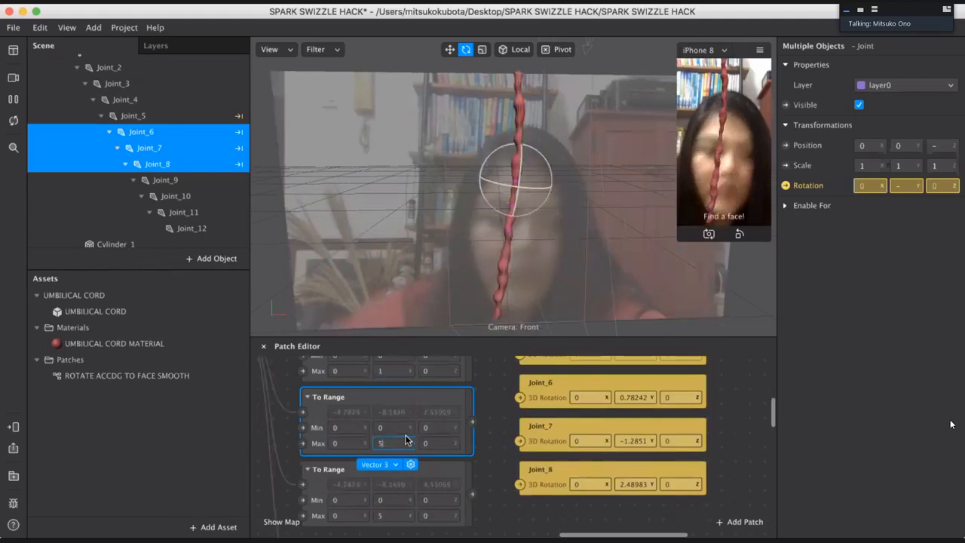
{"action": "type", "text": "1"}
Step: Set Max Y to 1 in the third and fourth To Range patches
{"action": "scroll", "coordinate": [428, 442], "scroll_direction": "left", "scroll_amount": 3}
{"action": "scroll", "coordinate": [428, 442], "scroll_direction": "down", "scroll_amount": 2}
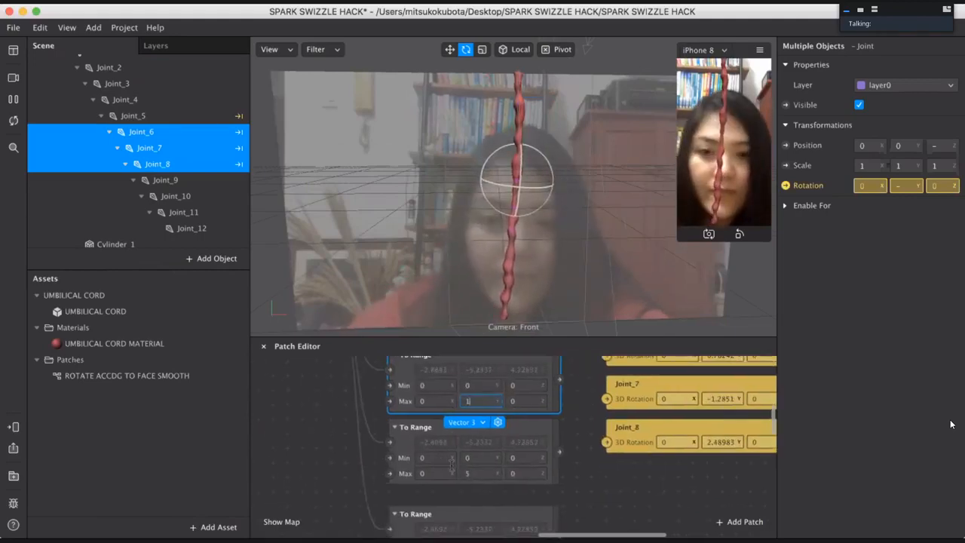
{"action": "left_click", "coordinate": [448, 473]}
{"action": "double_click", "coordinate": [472, 475]}
{"action": "type", "text": "1"}
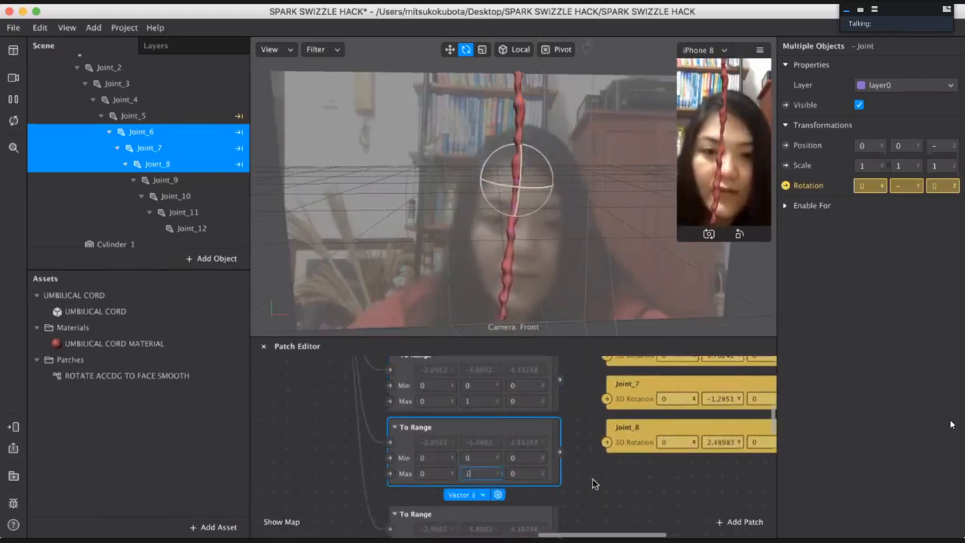
{"action": "left_click", "coordinate": [592, 482]}
{"action": "scroll", "coordinate": [551, 482], "scroll_direction": "down", "scroll_amount": 2}
{"action": "double_click", "coordinate": [486, 520]}
{"action": "type", "text": "1"}
{"action": "left_click", "coordinate": [570, 486]}
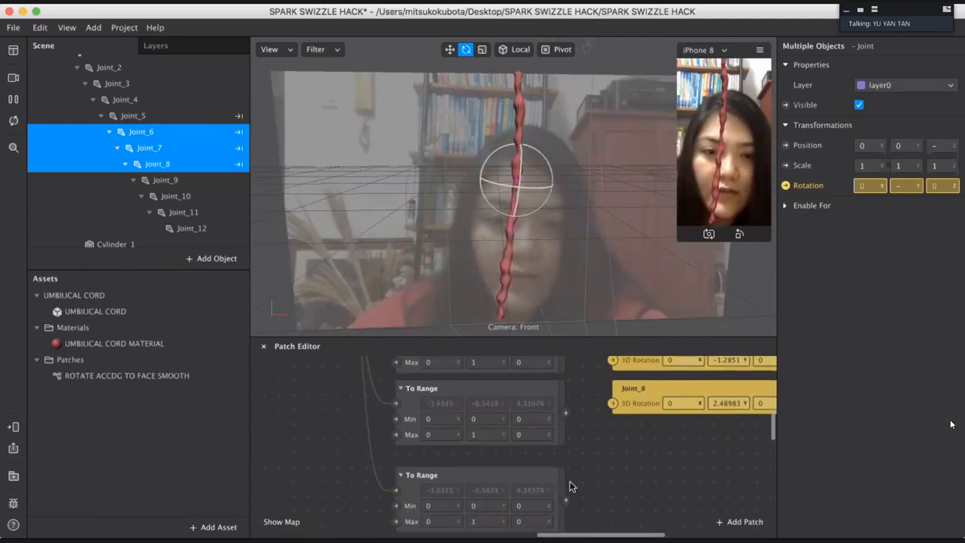
Step: Align the Joint_8, Joint_7 and Joint_6 rotation patches with the lower three To Range patches and connect each output to its matching joint
{"action": "left_click_drag", "start_coordinate": [565, 500], "coordinate": [626, 501]}
{"action": "scroll", "coordinate": [626, 437], "scroll_direction": "up", "scroll_amount": 1}
{"action": "scroll", "coordinate": [626, 437], "scroll_direction": "up", "scroll_amount": 2}
{"action": "left_click_drag", "start_coordinate": [625, 447], "coordinate": [625, 506]}
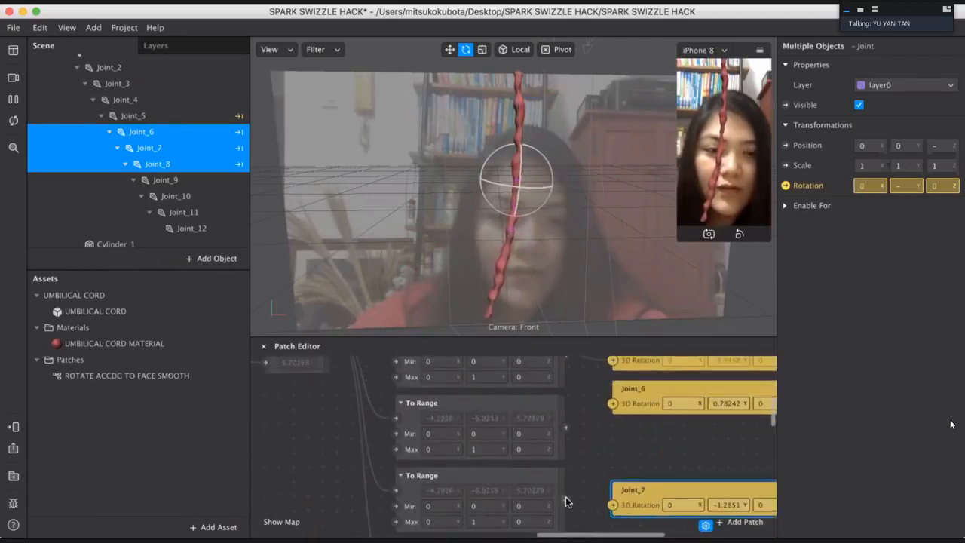
{"action": "left_click_drag", "start_coordinate": [565, 500], "coordinate": [612, 504]}
{"action": "left_click_drag", "start_coordinate": [629, 389], "coordinate": [629, 417]}
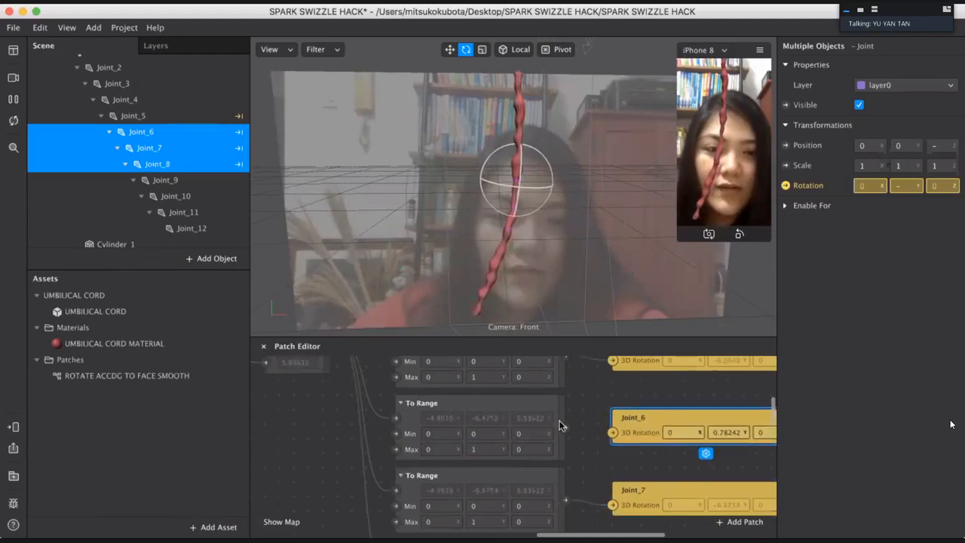
{"action": "left_click_drag", "start_coordinate": [565, 427], "coordinate": [591, 434]}
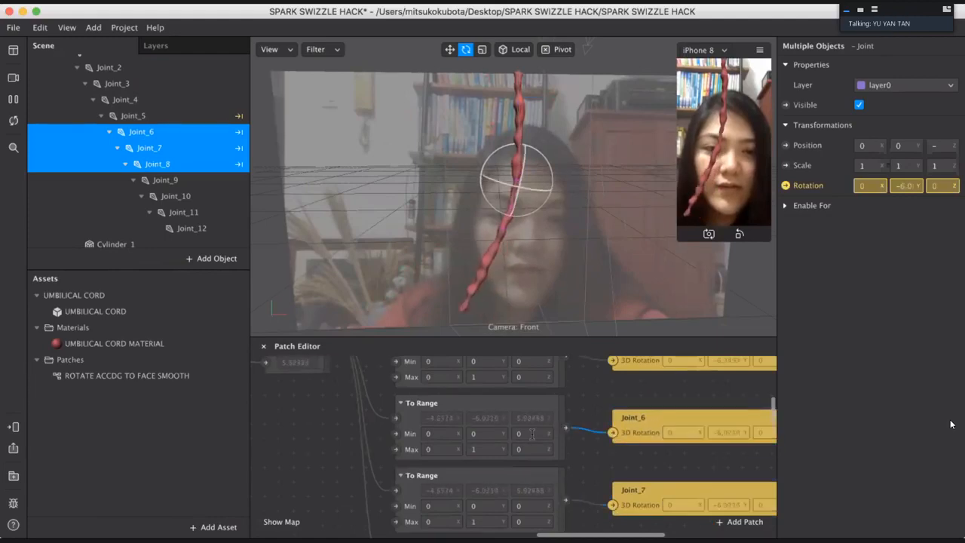
Step: Add a Delay patch and place it just before Joint_6's To Range patch
{"action": "scroll", "coordinate": [532, 434], "scroll_direction": "left", "scroll_amount": 2}
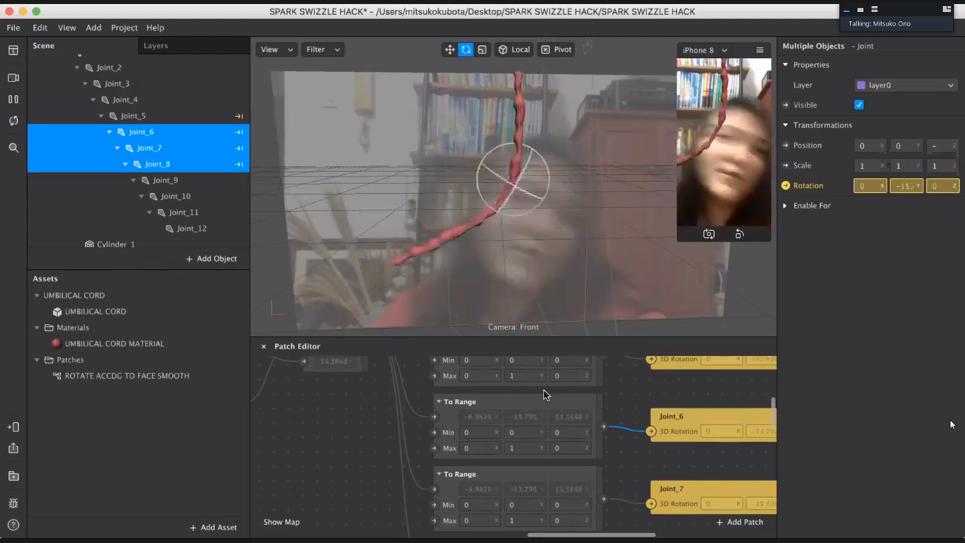
{"action": "double_click", "coordinate": [319, 475]}
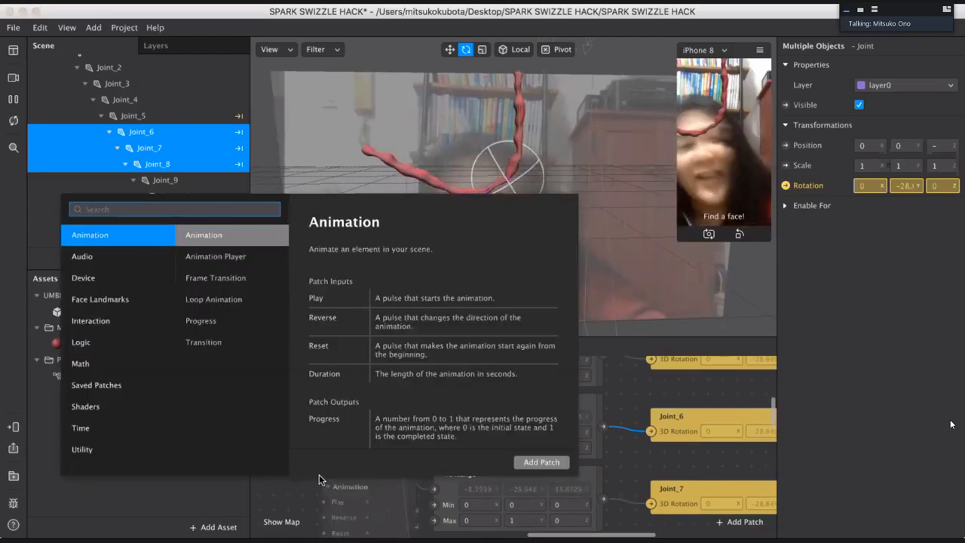
{"action": "type", "text": "delay"}
{"action": "key", "text": "Return"}
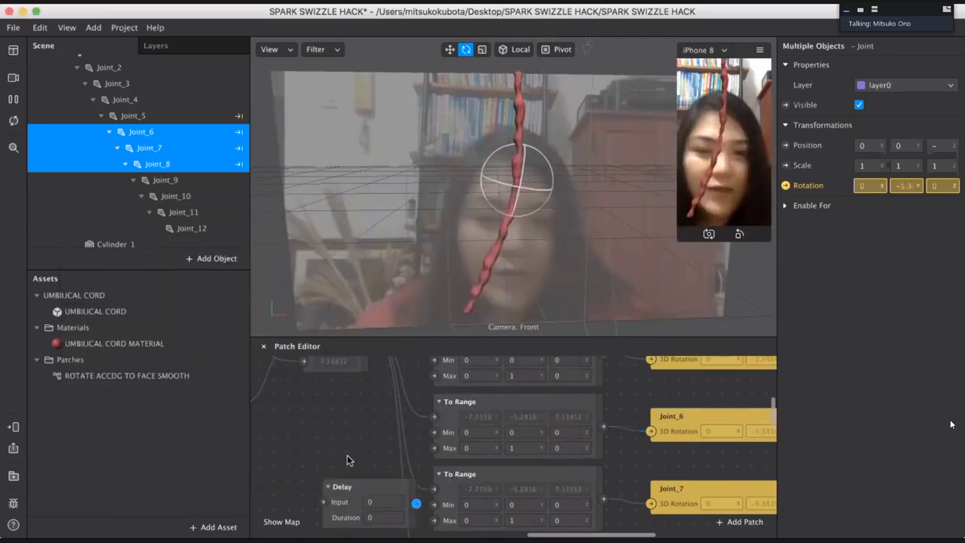
{"action": "scroll", "coordinate": [641, 431], "scroll_direction": "right", "scroll_amount": 2}
{"action": "scroll", "coordinate": [650, 441], "scroll_direction": "down", "scroll_amount": 2}
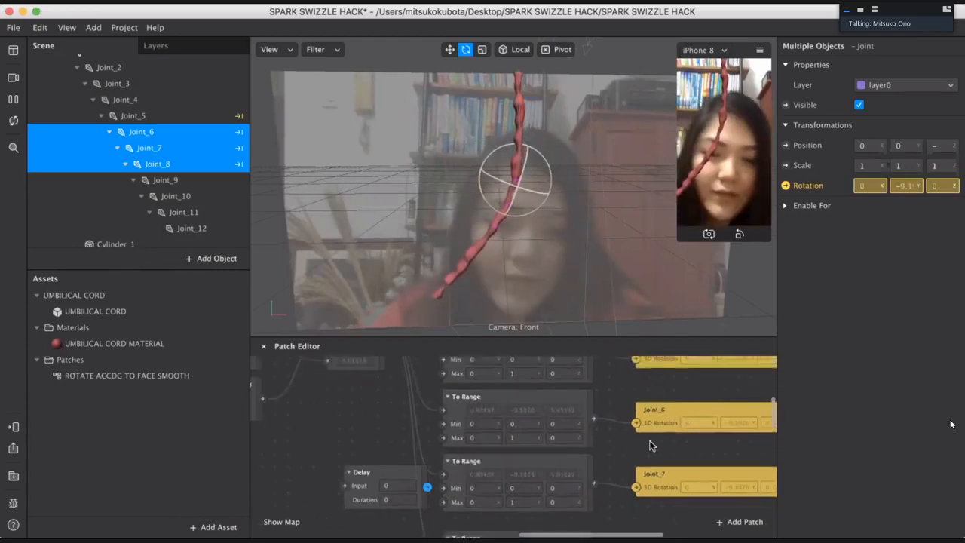
{"action": "scroll", "coordinate": [650, 443], "scroll_direction": "down", "scroll_amount": 3}
{"action": "scroll", "coordinate": [669, 393], "scroll_direction": "down", "scroll_amount": 2}
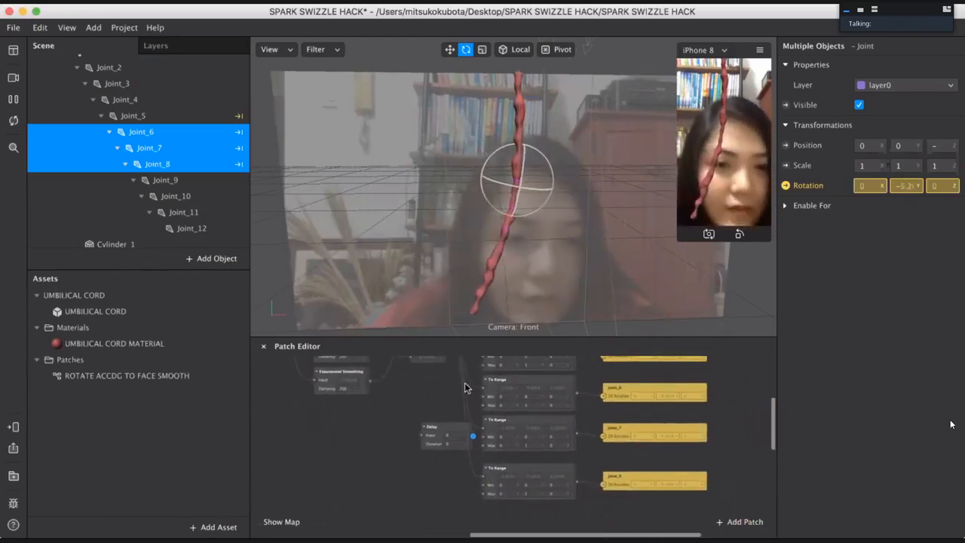
{"action": "left_click_drag", "start_coordinate": [444, 445], "coordinate": [426, 392]}
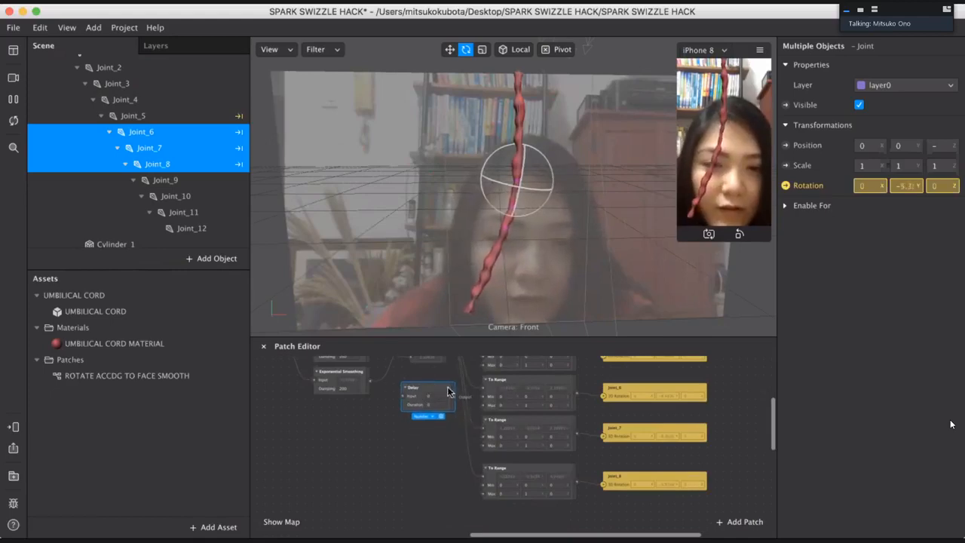
Step: Duplicate the Delay patch twice and stack the copies before the Joint_7 and Joint_8 To Range patches
{"action": "key", "text": "super+d"}
{"action": "left_click_drag", "start_coordinate": [451, 401], "coordinate": [439, 464]}
{"action": "key", "text": "super+d"}
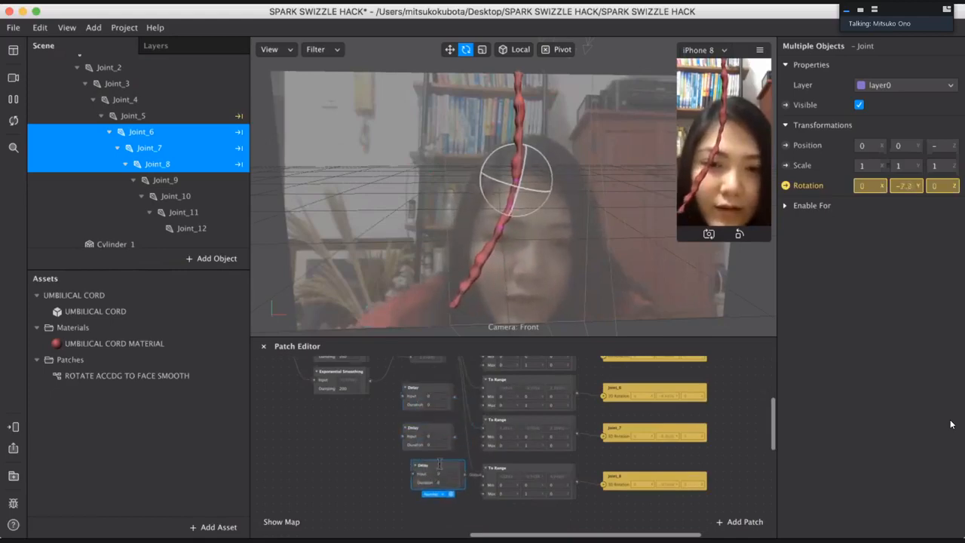
Step: Set the durations of the three Delay patches to 0.1, 0.2 and 0.3 in order
{"action": "scroll", "coordinate": [433, 446], "scroll_direction": "up", "scroll_amount": 2}
{"action": "left_click", "coordinate": [425, 388]}
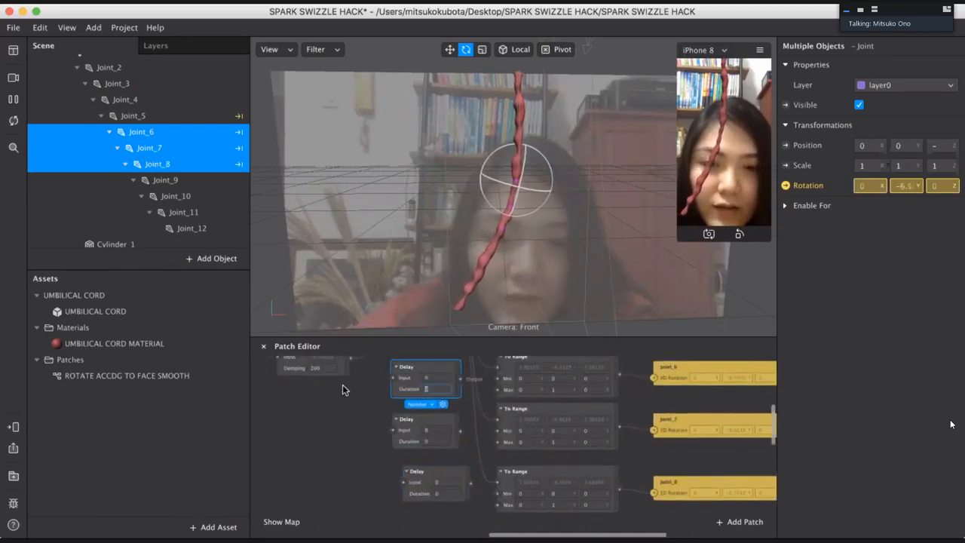
{"action": "type", "text": "0.2"}
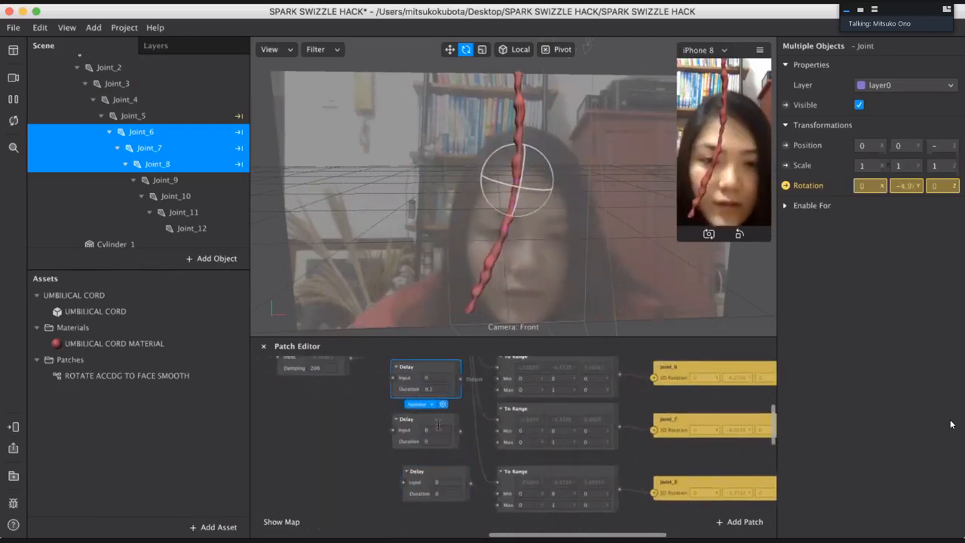
{"action": "left_click", "coordinate": [437, 440]}
{"action": "type", "text": "2"}
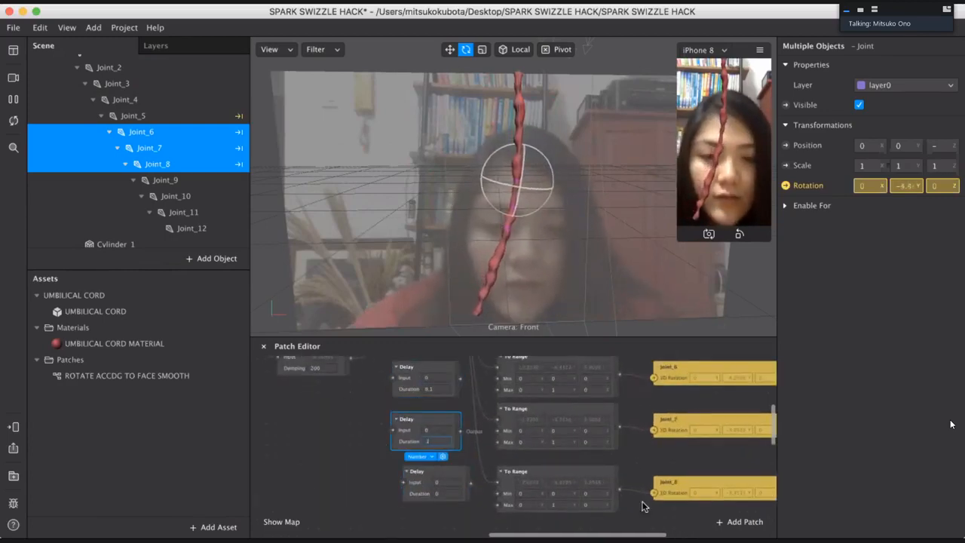
{"action": "left_click", "coordinate": [437, 492]}
{"action": "type", "text": "0.3"}
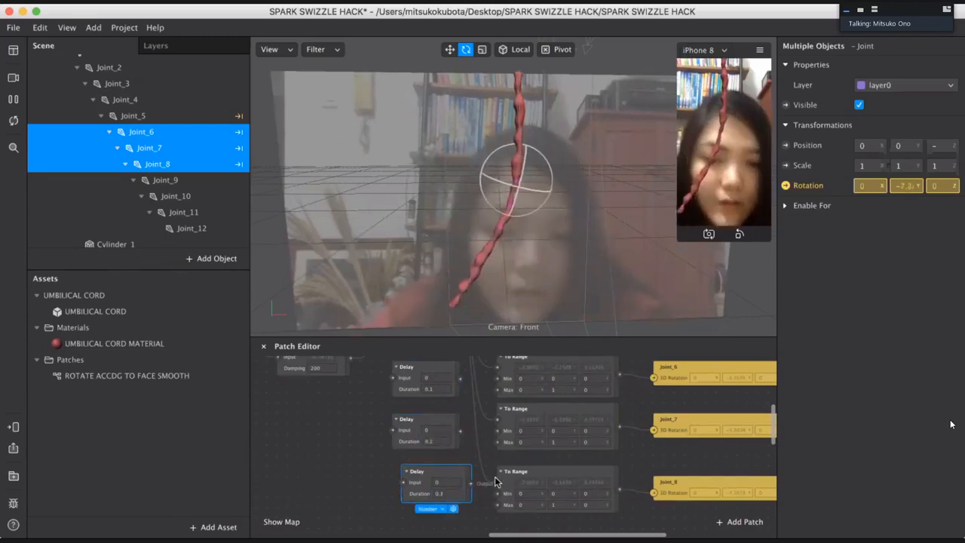
Step: Route Pack's output through the three Delay patches into the To Range patches for Joint_6, Joint_7 and Joint_8
{"action": "left_click_drag", "start_coordinate": [496, 482], "coordinate": [409, 487]}
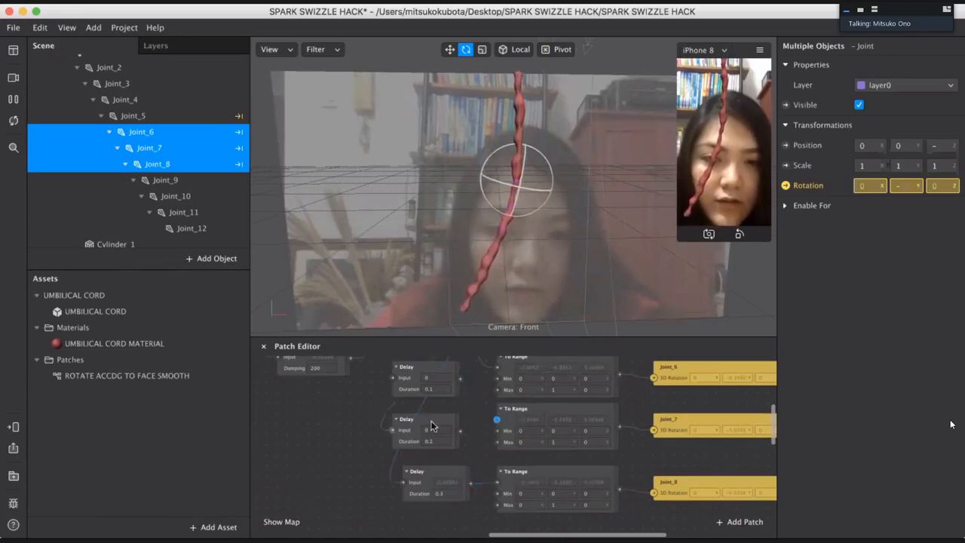
{"action": "scroll", "coordinate": [492, 415], "scroll_direction": "up", "scroll_amount": 3}
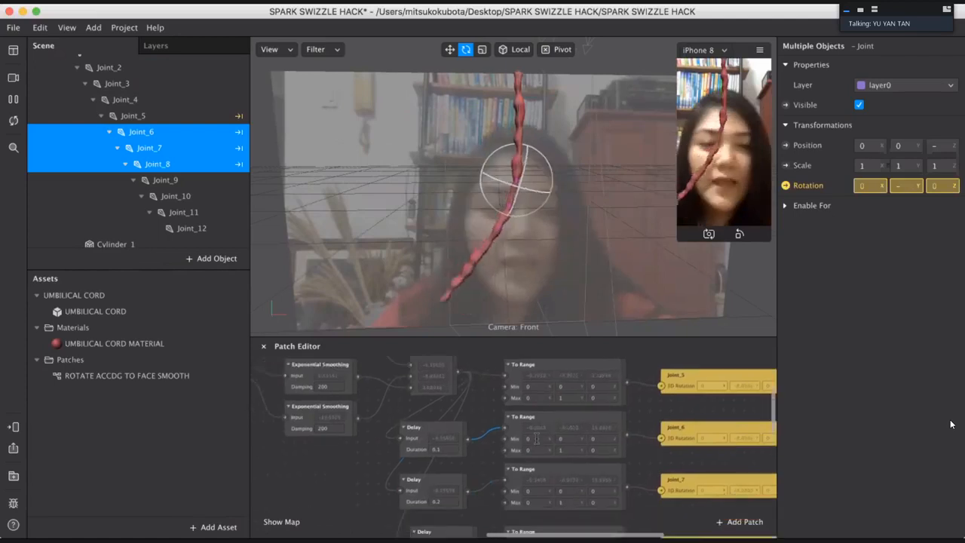
{"action": "scroll", "coordinate": [535, 445], "scroll_direction": "down", "scroll_amount": 2}
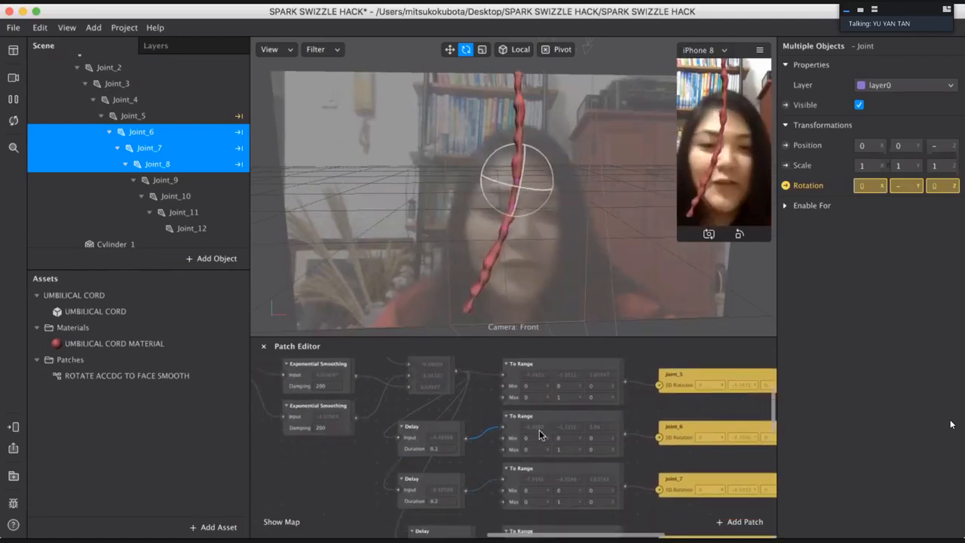
Step: Examine the delay, To Range and rotation patch chains driving Joint_5 through Joint_8
{"action": "scroll", "coordinate": [550, 426], "scroll_direction": "down", "scroll_amount": 5}
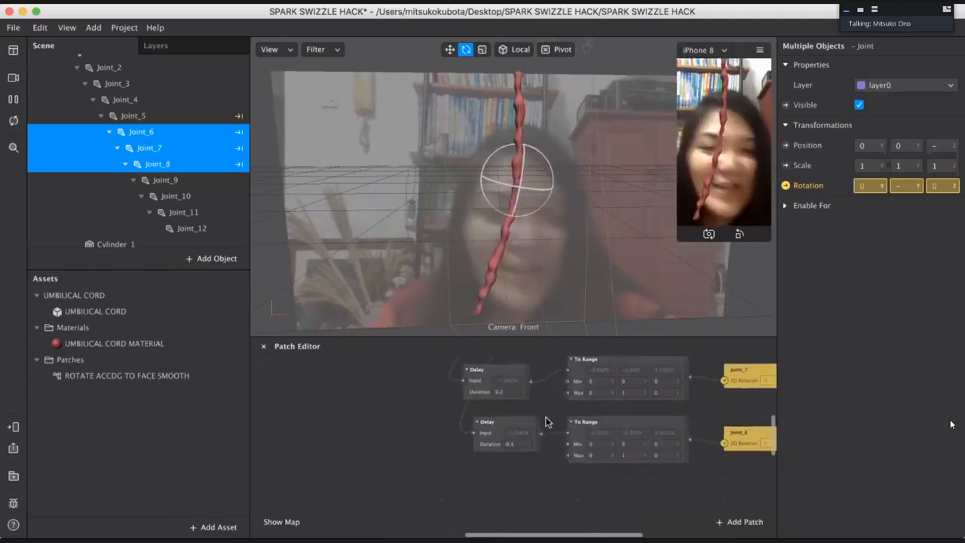
{"action": "scroll", "coordinate": [582, 437], "scroll_direction": "down", "scroll_amount": 1}
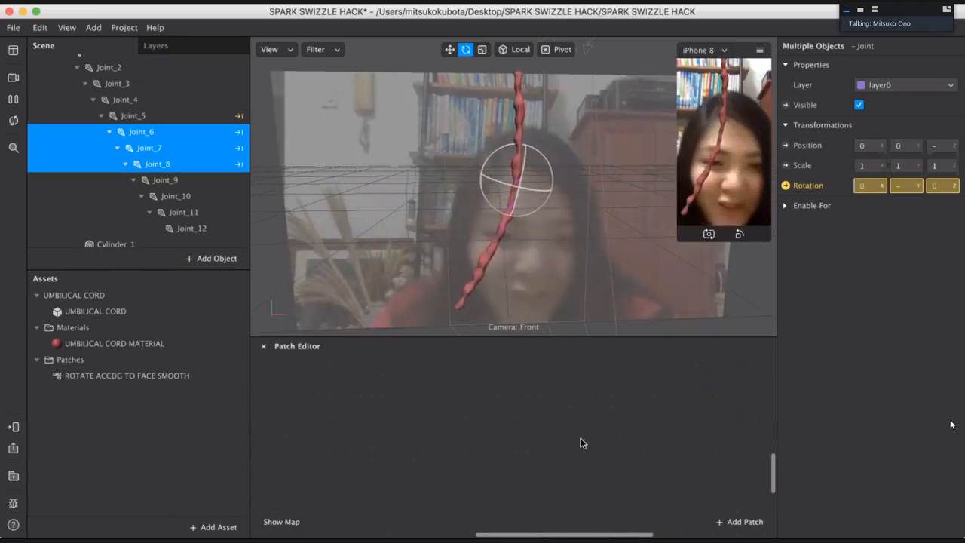
{"action": "scroll", "coordinate": [578, 463], "scroll_direction": "up", "scroll_amount": 1}
{"action": "scroll", "coordinate": [579, 461], "scroll_direction": "down", "scroll_amount": 4, "text": "super"}
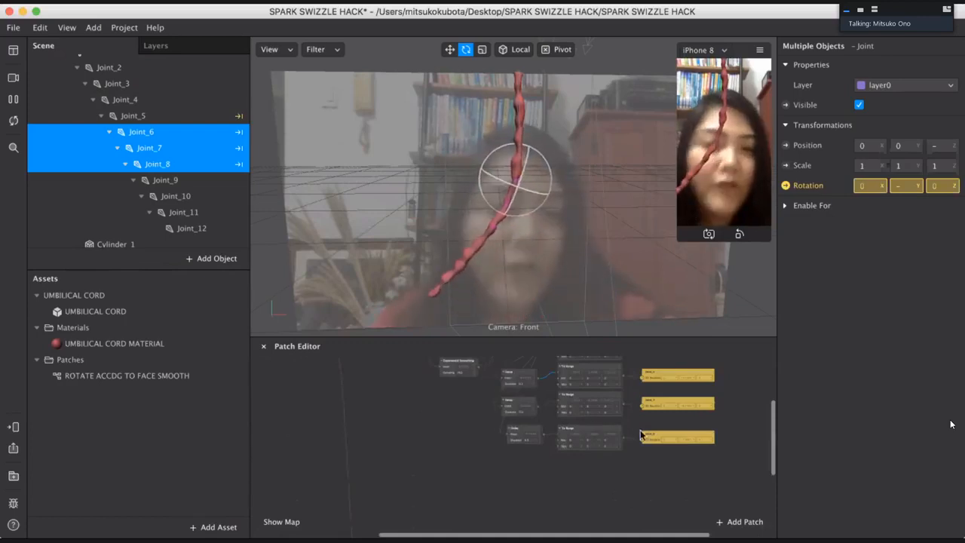
{"action": "scroll", "coordinate": [659, 419], "scroll_direction": "up", "scroll_amount": 2}
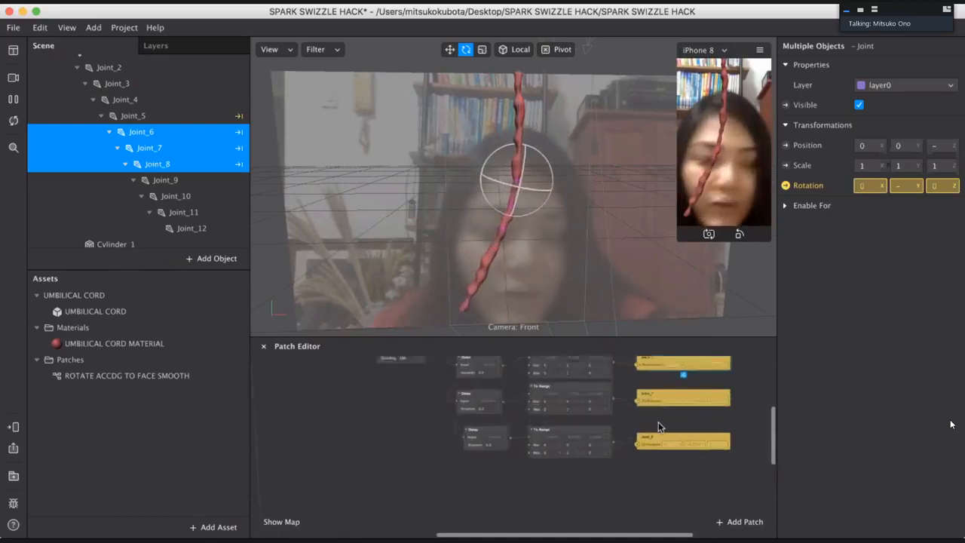
{"action": "scroll", "coordinate": [658, 425], "scroll_direction": "up", "scroll_amount": 2}
{"action": "left_click", "coordinate": [634, 428]}
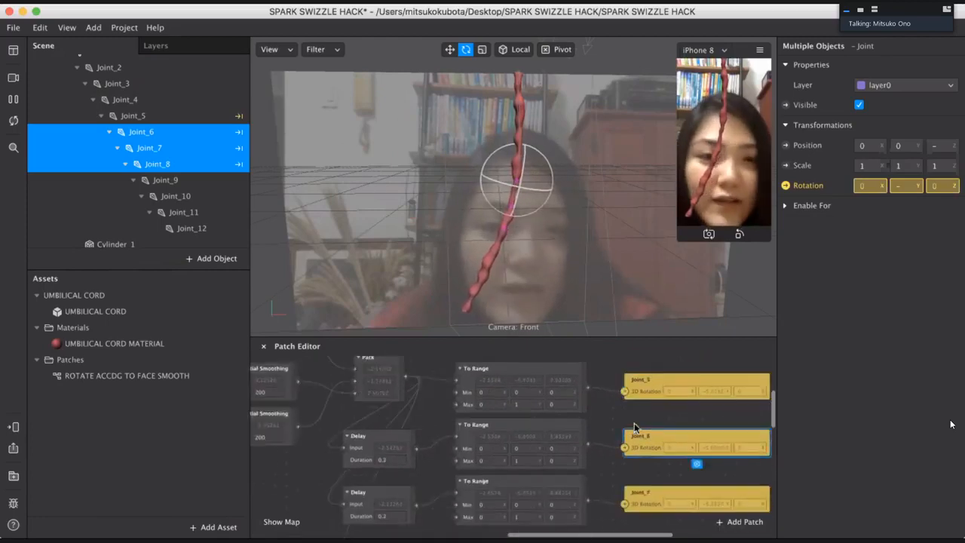
{"action": "scroll", "coordinate": [637, 425], "scroll_direction": "up", "scroll_amount": 2}
{"action": "left_click", "coordinate": [639, 424]}
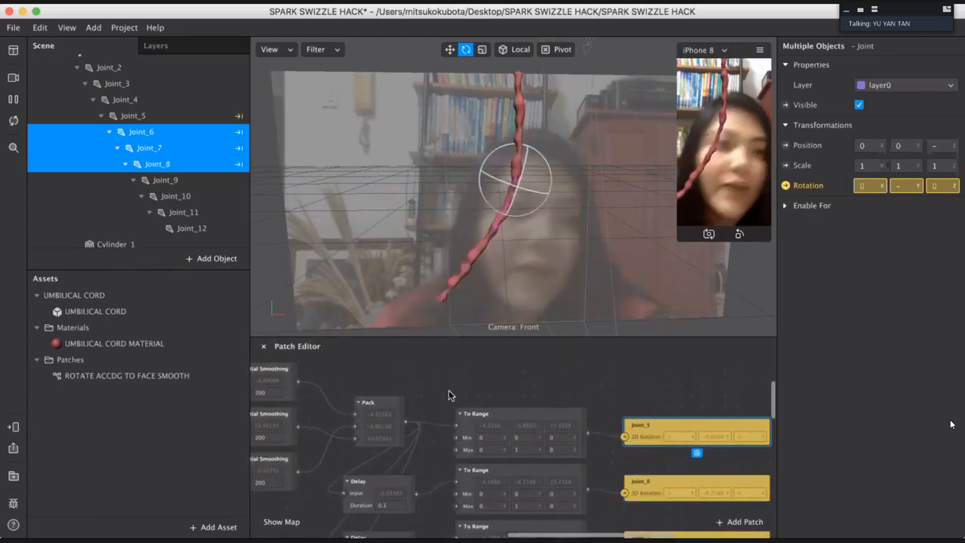
{"action": "scroll", "coordinate": [456, 388], "scroll_direction": "down", "scroll_amount": 3}
{"action": "scroll", "coordinate": [473, 388], "scroll_direction": "down", "scroll_amount": 3}
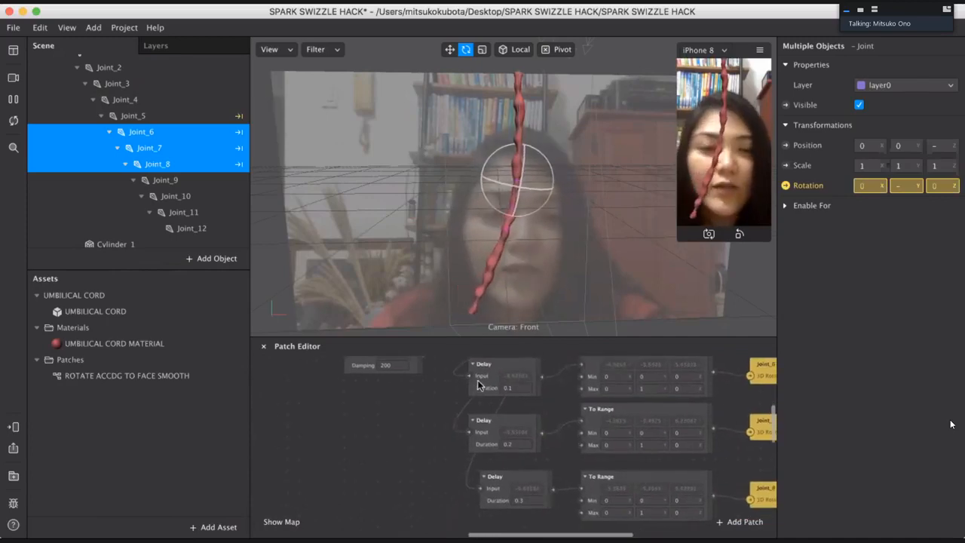
Step: Move the Mouth Open, Pulse, Animation, Transition and If Then Else patch chain up beneath the Joint_8 delay chain
{"action": "scroll", "coordinate": [489, 392], "scroll_direction": "down", "scroll_amount": 10}
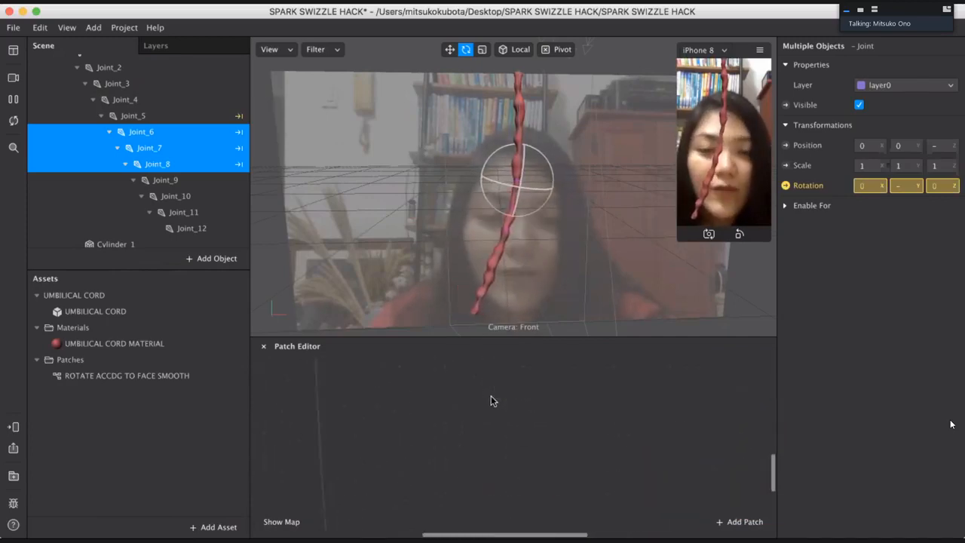
{"action": "scroll", "coordinate": [490, 400], "scroll_direction": "down", "scroll_amount": 2}
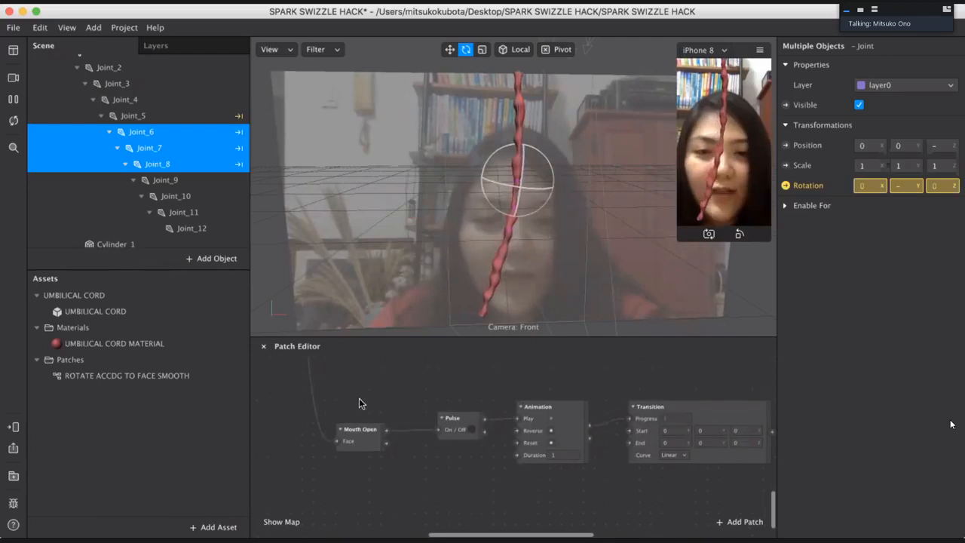
{"action": "scroll", "coordinate": [422, 421], "scroll_direction": "down", "scroll_amount": 5}
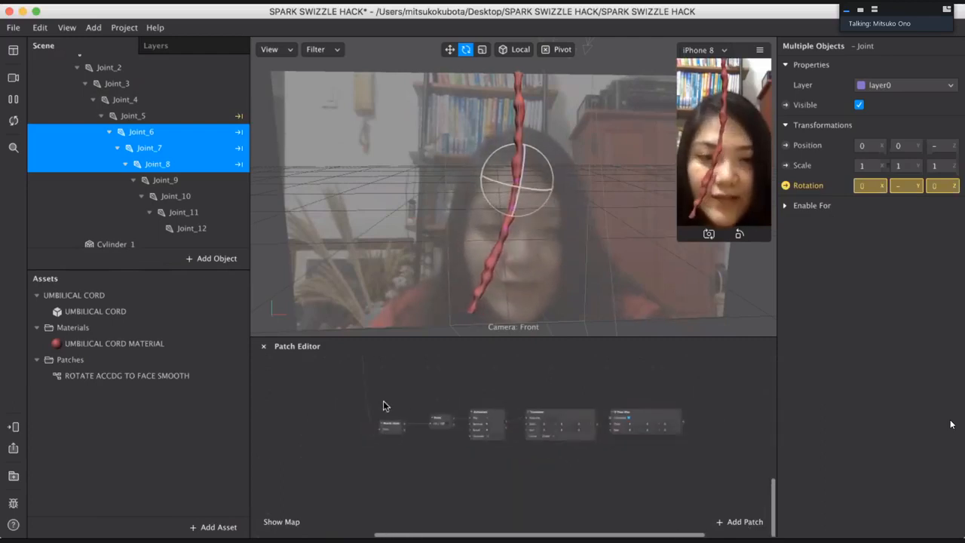
{"action": "left_click_drag", "start_coordinate": [383, 401], "coordinate": [641, 365]}
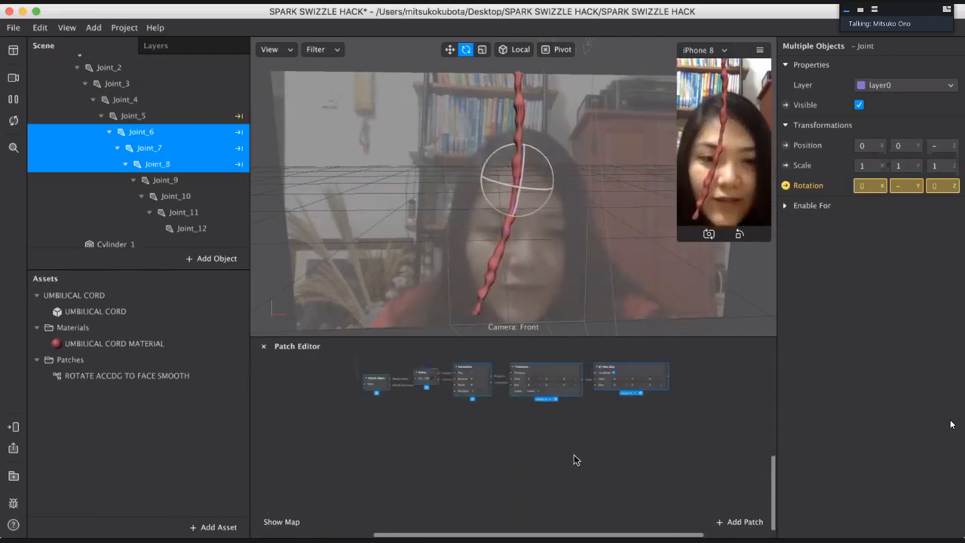
{"action": "scroll", "coordinate": [561, 486], "scroll_direction": "up", "scroll_amount": 4}
{"action": "scroll", "coordinate": [541, 502], "scroll_direction": "down", "scroll_amount": 1}
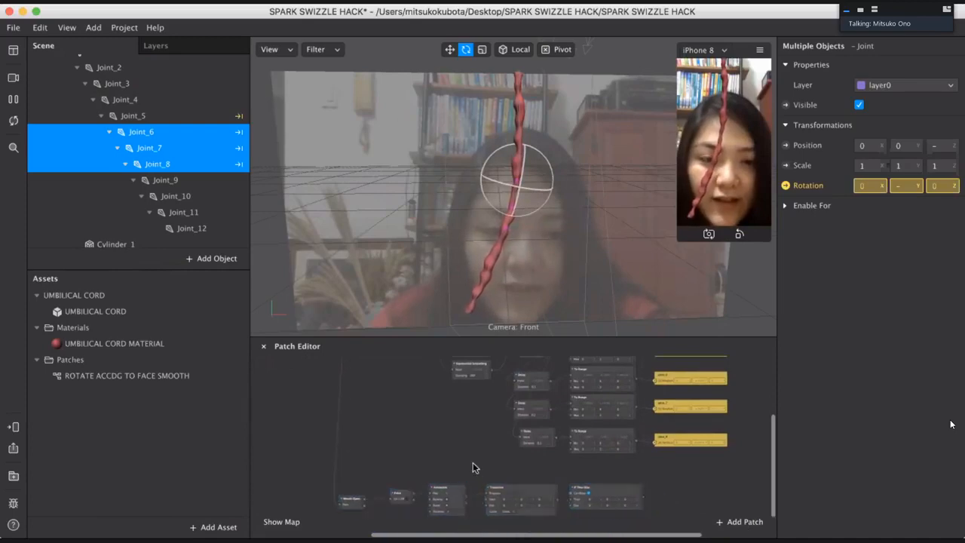
{"action": "scroll", "coordinate": [455, 462], "scroll_direction": "up", "scroll_amount": 3}
{"action": "scroll", "coordinate": [455, 458], "scroll_direction": "up", "scroll_amount": 3}
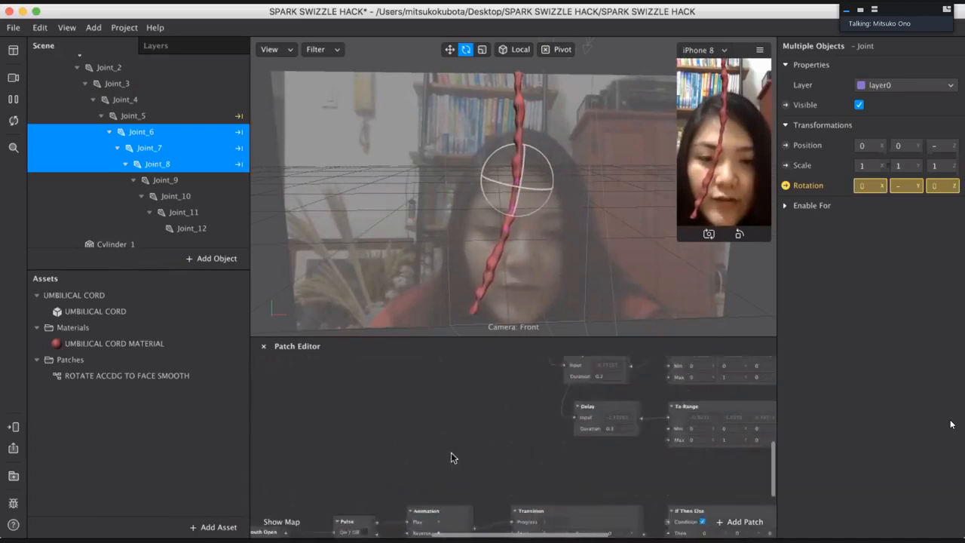
Step: Examine how the Mouth Open, Pulse, Animation, Transition and If Then Else patches connect, and the Joint_7 and Joint_8 rotation patches above
{"action": "scroll", "coordinate": [446, 422], "scroll_direction": "down", "scroll_amount": 3}
{"action": "scroll", "coordinate": [446, 422], "scroll_direction": "left", "scroll_amount": 3}
{"action": "scroll", "coordinate": [392, 473], "scroll_direction": "up", "scroll_amount": 2}
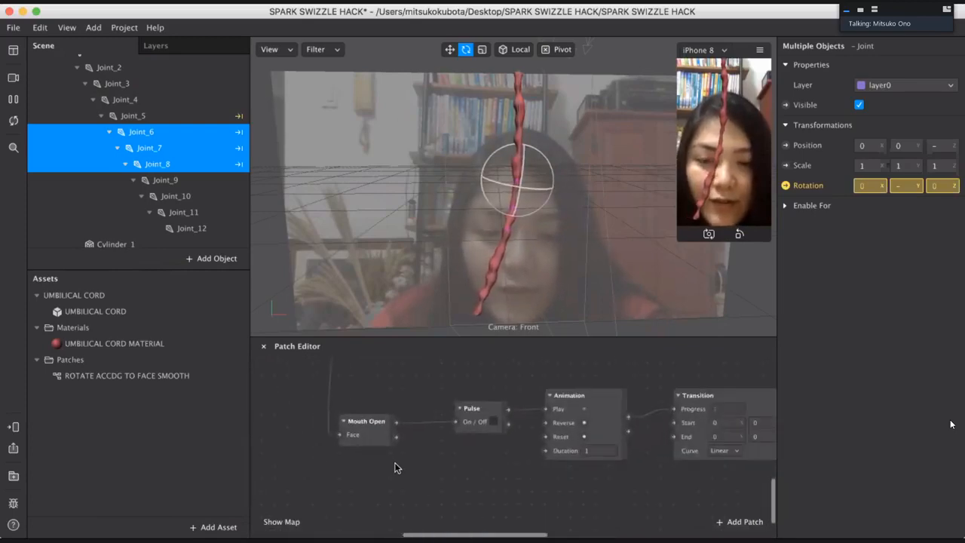
{"action": "left_click", "coordinate": [375, 419]}
{"action": "left_click_drag", "start_coordinate": [376, 422], "coordinate": [388, 405]}
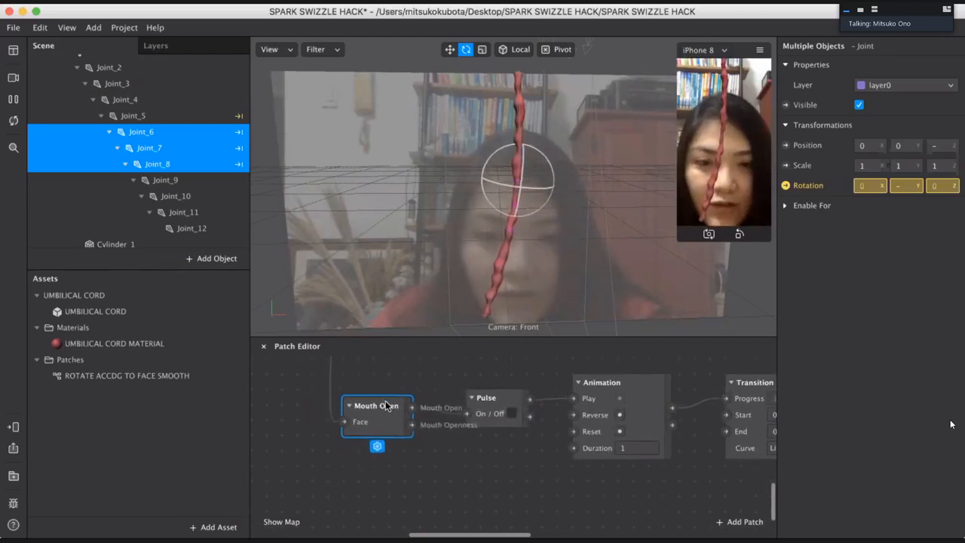
{"action": "left_click", "coordinate": [498, 403]}
{"action": "scroll", "coordinate": [536, 417], "scroll_direction": "right", "scroll_amount": 3}
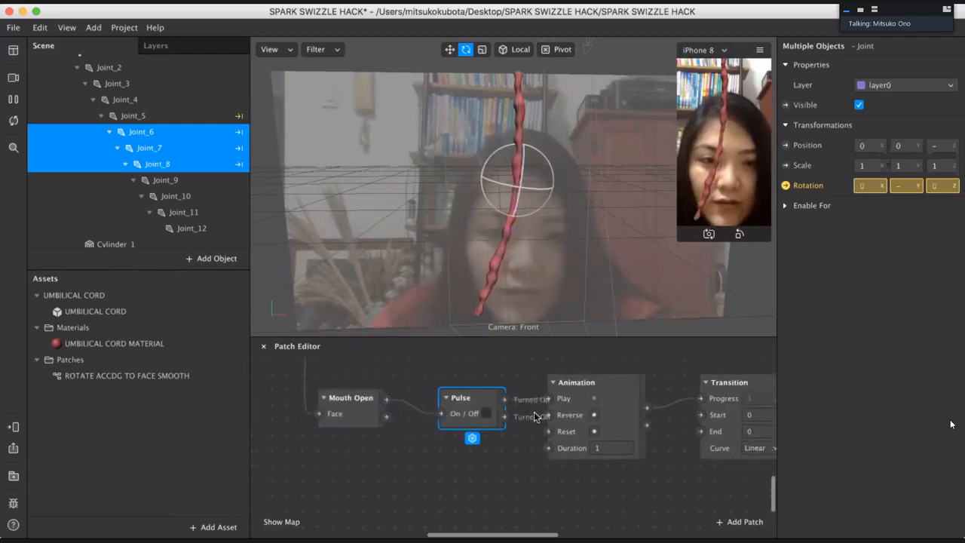
{"action": "left_click", "coordinate": [527, 384]}
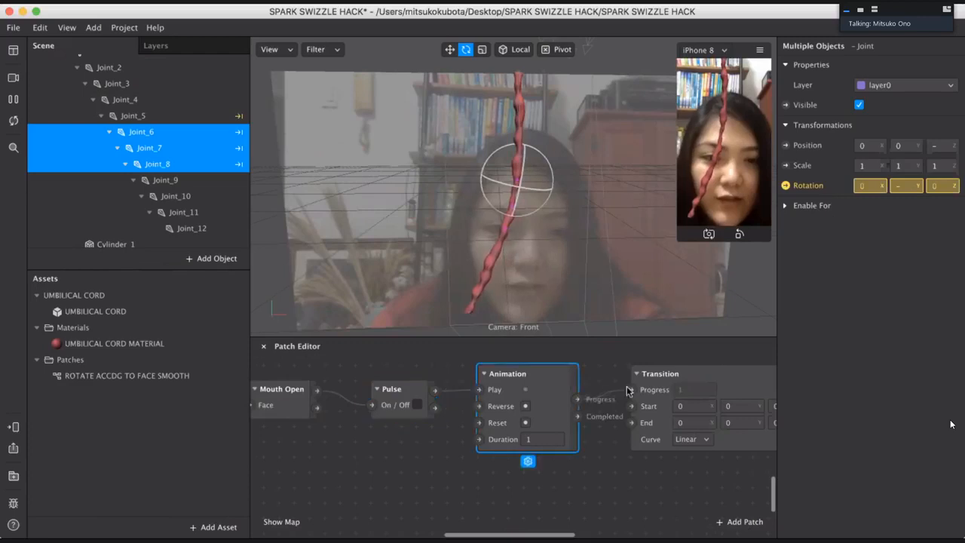
{"action": "scroll", "coordinate": [706, 386], "scroll_direction": "right", "scroll_amount": 3}
{"action": "left_click", "coordinate": [706, 385]}
{"action": "scroll", "coordinate": [644, 411], "scroll_direction": "right", "scroll_amount": 2}
{"action": "scroll", "coordinate": [644, 411], "scroll_direction": "right", "scroll_amount": 2}
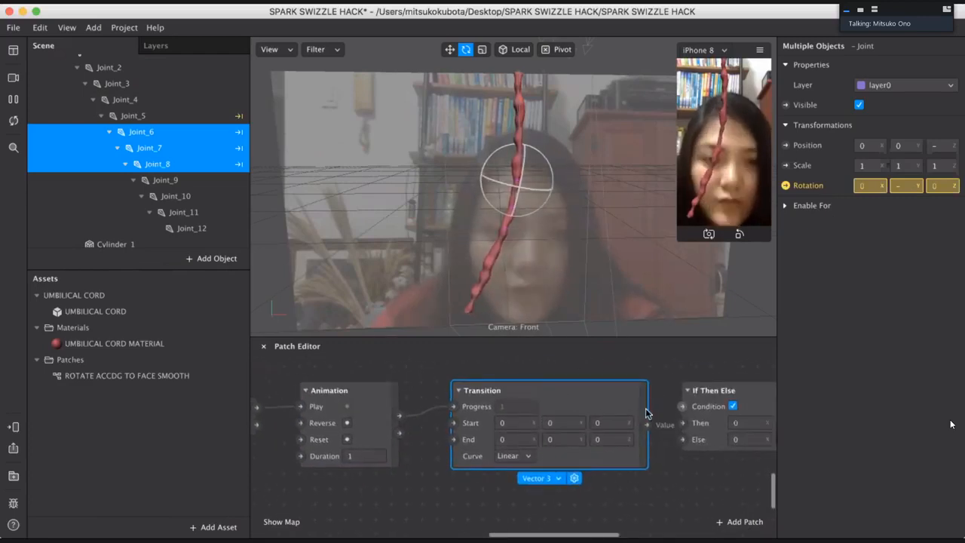
{"action": "scroll", "coordinate": [644, 411], "scroll_direction": "right", "scroll_amount": 4}
{"action": "scroll", "coordinate": [644, 411], "scroll_direction": "up", "scroll_amount": 2}
{"action": "scroll", "coordinate": [640, 409], "scroll_direction": "up", "scroll_amount": 6}
{"action": "scroll", "coordinate": [639, 410], "scroll_direction": "right", "scroll_amount": 2}
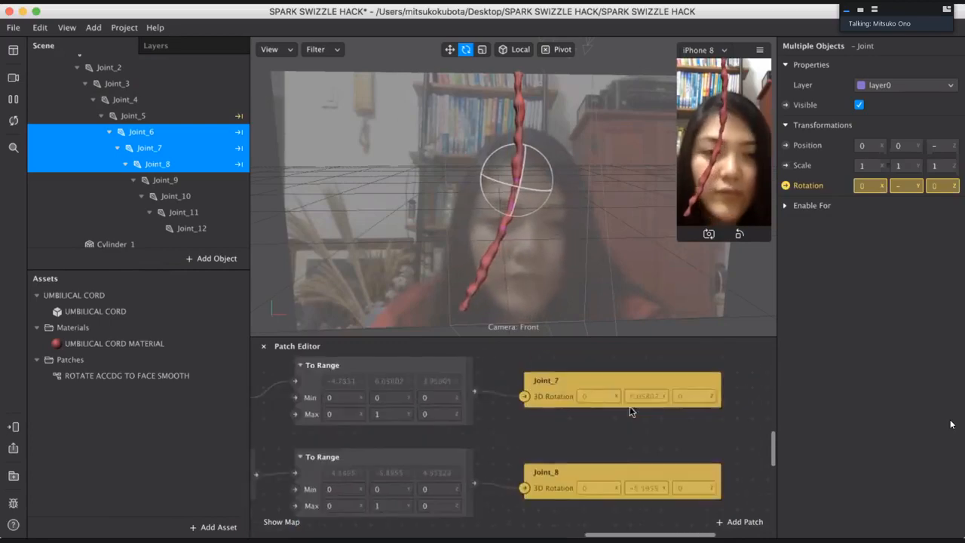
Step: Disconnect the To Range patches from the 3D Rotation inputs of Joint_5, Joint_6, Joint_7 and Joint_8
{"action": "scroll", "coordinate": [644, 425], "scroll_direction": "down", "scroll_amount": 6}
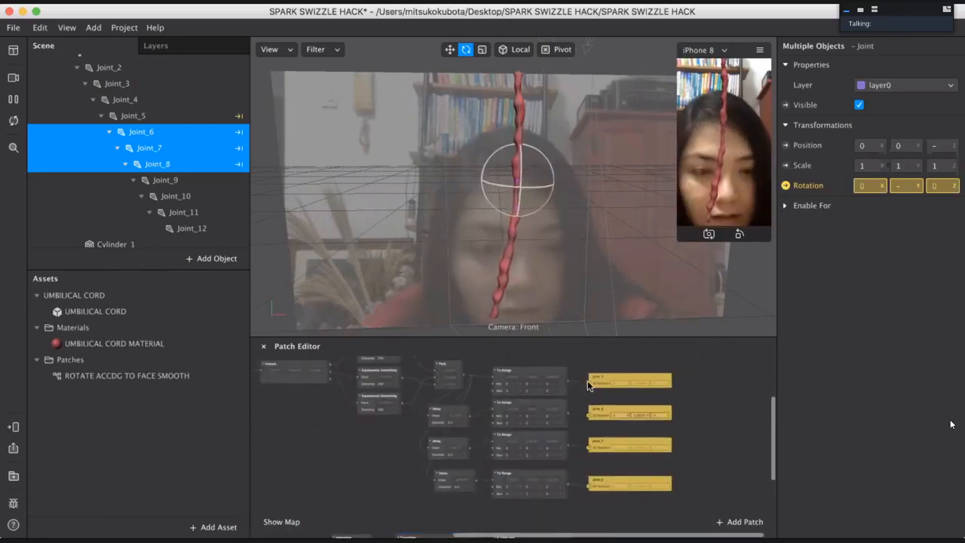
{"action": "left_click_drag", "start_coordinate": [589, 382], "coordinate": [574, 378]}
{"action": "left_click_drag", "start_coordinate": [589, 447], "coordinate": [578, 444]}
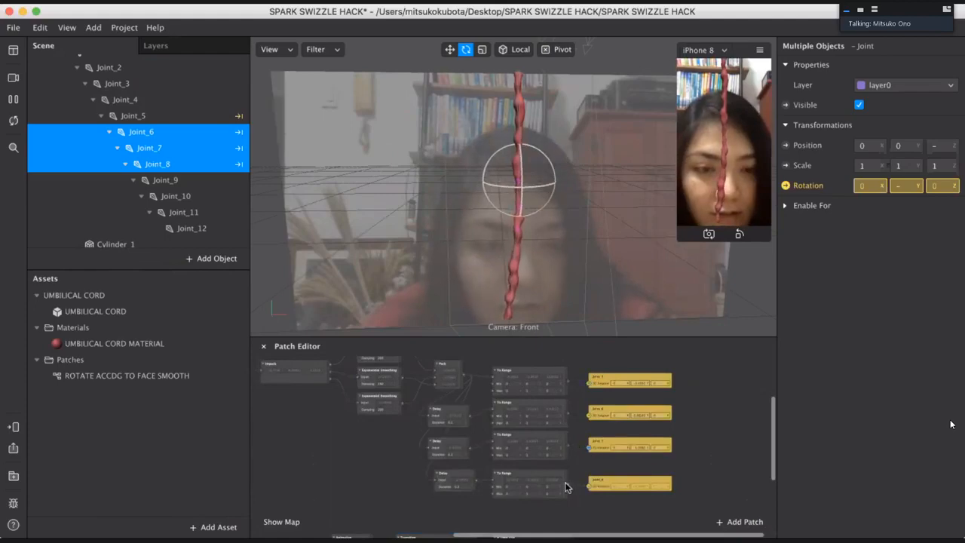
Step: Move the four joint rotation patches together down beside the Mouth Open, Pulse, Animation and Transition chain
{"action": "left_click_drag", "start_coordinate": [716, 371], "coordinate": [615, 485]}
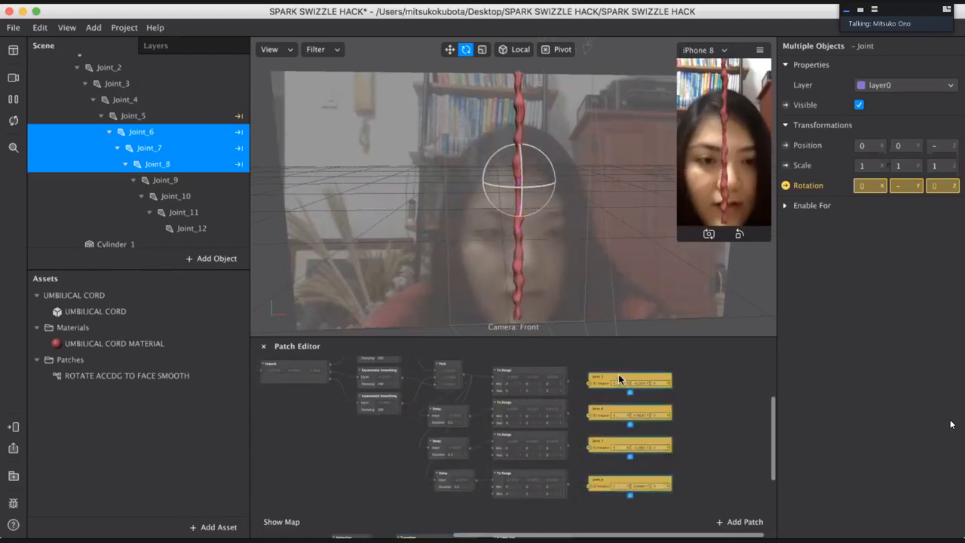
{"action": "left_click_drag", "start_coordinate": [618, 377], "coordinate": [624, 487]}
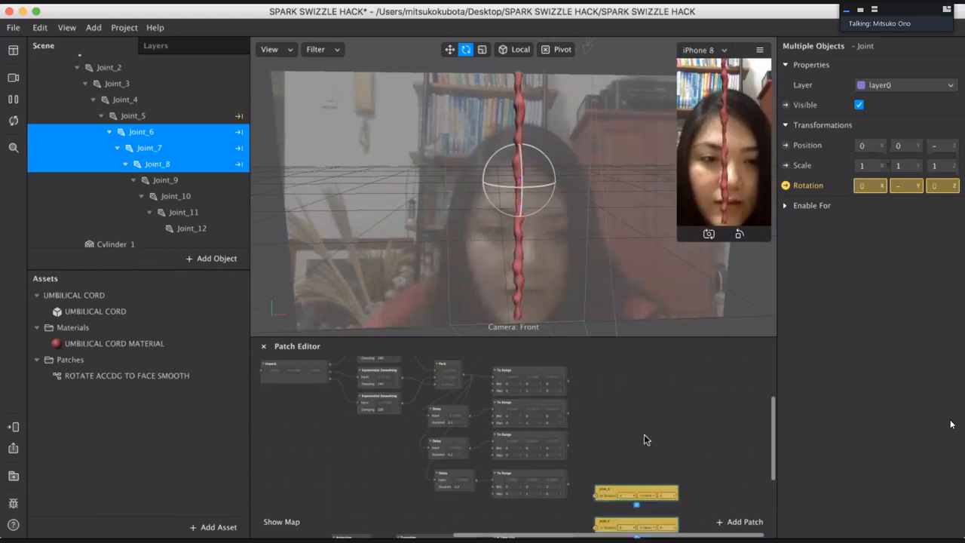
{"action": "scroll", "coordinate": [643, 435], "scroll_direction": "down", "scroll_amount": 4}
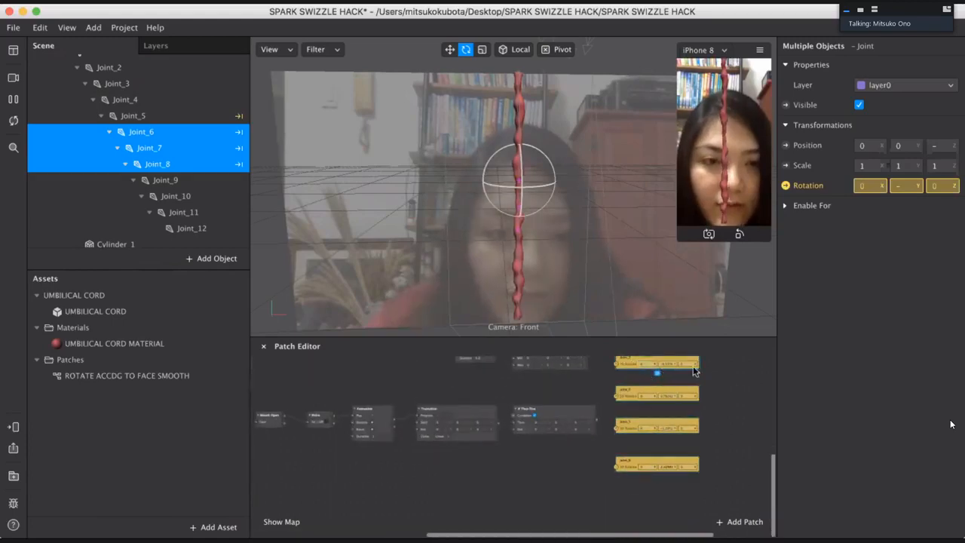
{"action": "left_click_drag", "start_coordinate": [639, 367], "coordinate": [643, 428]}
Step: Duplicate the Transition patch into a column of four driven by Animation, moving the If Then Else patch out of the way
{"action": "left_click", "coordinate": [473, 415]}
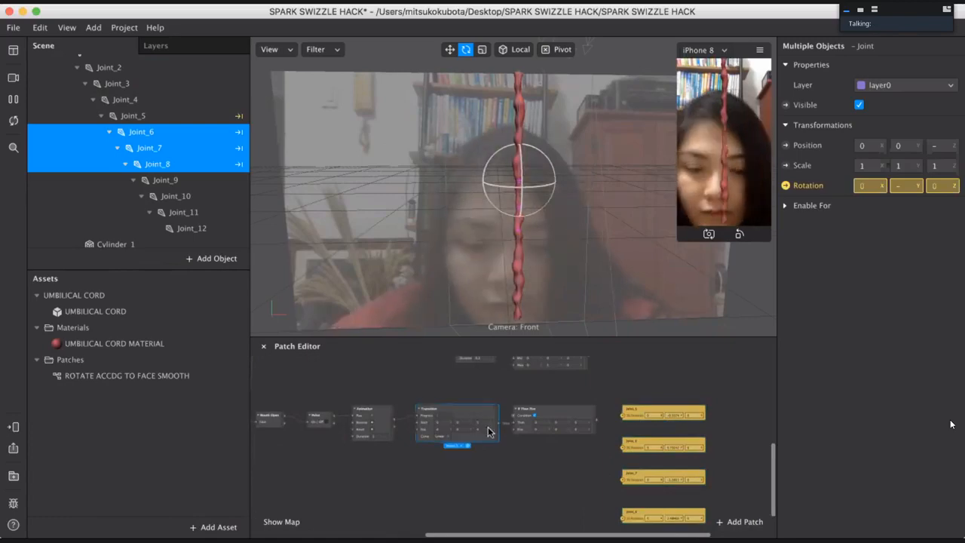
{"action": "key", "text": "super+d"}
{"action": "left_click_drag", "start_coordinate": [529, 413], "coordinate": [756, 374]}
{"action": "left_click_drag", "start_coordinate": [476, 427], "coordinate": [475, 539]}
{"action": "key", "text": "super+d"}
Step: Move the four joint rotation patches closer to the column of Transition patches
{"action": "left_click_drag", "start_coordinate": [581, 418], "coordinate": [652, 523]}
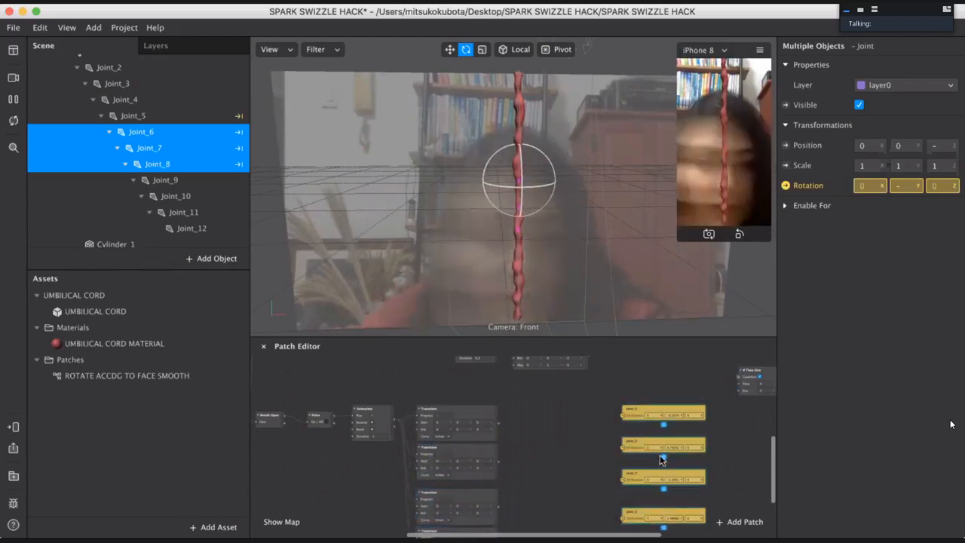
{"action": "left_click_drag", "start_coordinate": [609, 430], "coordinate": [499, 458]}
{"action": "scroll", "coordinate": [499, 453], "scroll_direction": "up", "scroll_amount": 5}
{"action": "scroll", "coordinate": [499, 449], "scroll_direction": "down", "scroll_amount": 5}
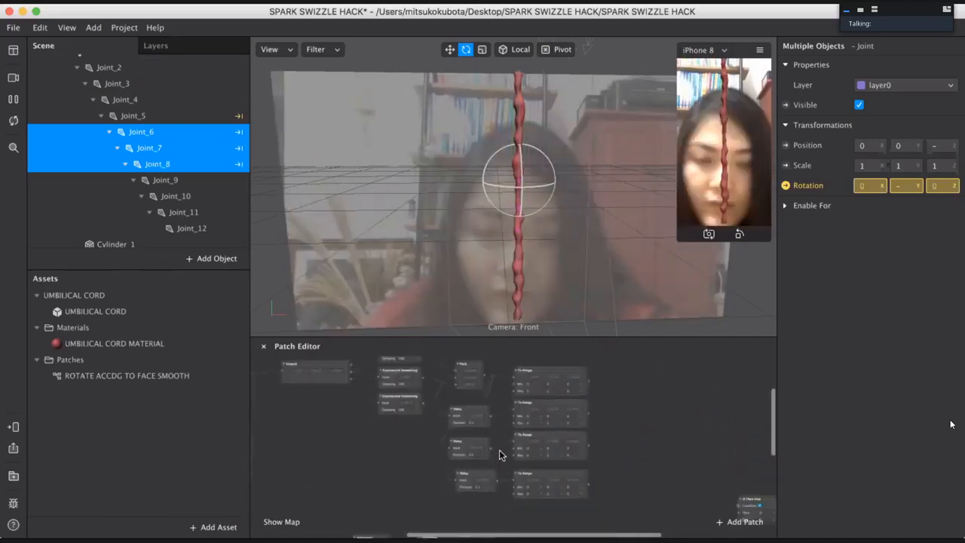
Step: Copy Joint_5's Y rotation of 0.33741 into the Start Y value of the first Transition patch
{"action": "scroll", "coordinate": [498, 449], "scroll_direction": "up", "scroll_amount": 5}
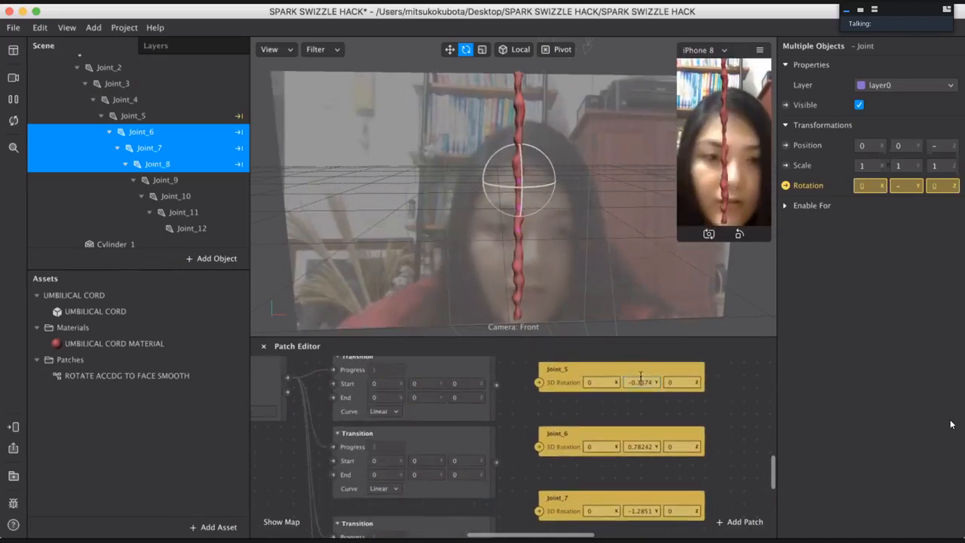
{"action": "left_click", "coordinate": [414, 383]}
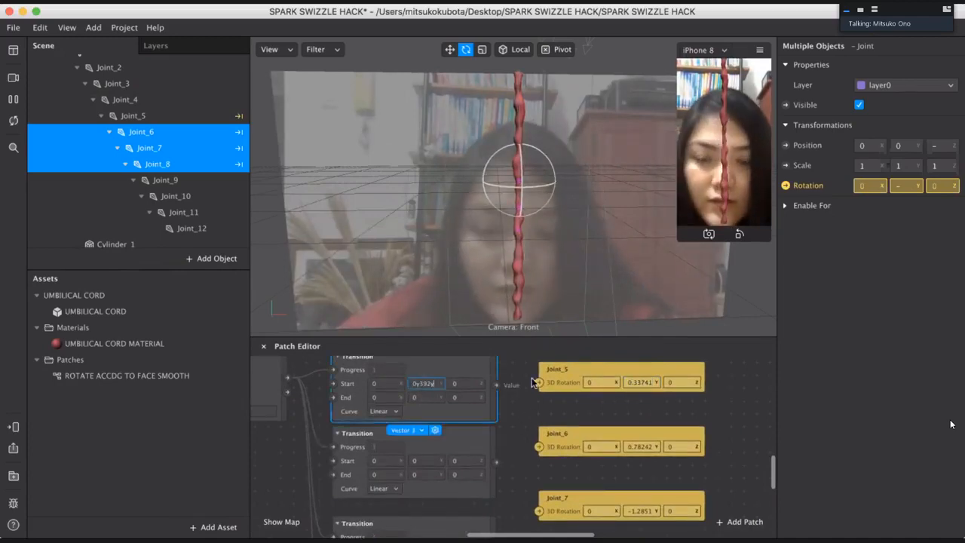
{"action": "key", "text": "super+z"}
{"action": "left_click", "coordinate": [637, 382]}
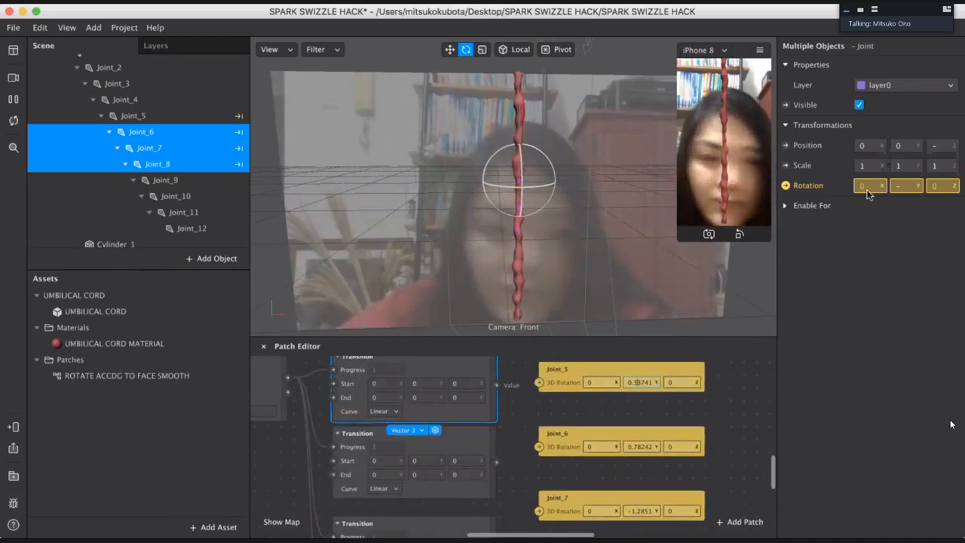
{"action": "key", "text": "super+a"}
{"action": "key", "text": "super+c"}
{"action": "double_click", "coordinate": [426, 381]}
{"action": "key", "text": "super+v"}
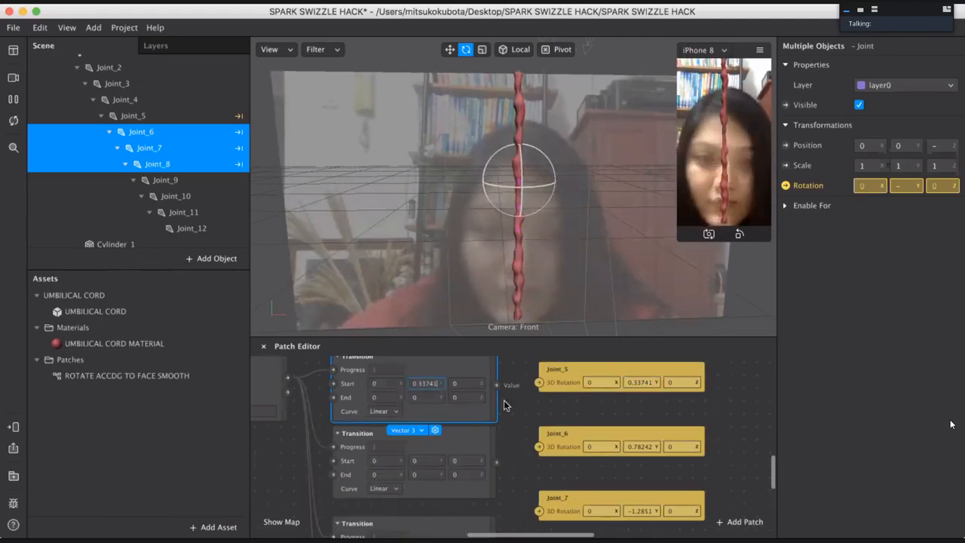
Step: Connect the first two Transition patches to the rotations of Joint_5 and Joint_6, and set the first one's Start Y to 0
{"action": "left_click_drag", "start_coordinate": [495, 385], "coordinate": [540, 384]}
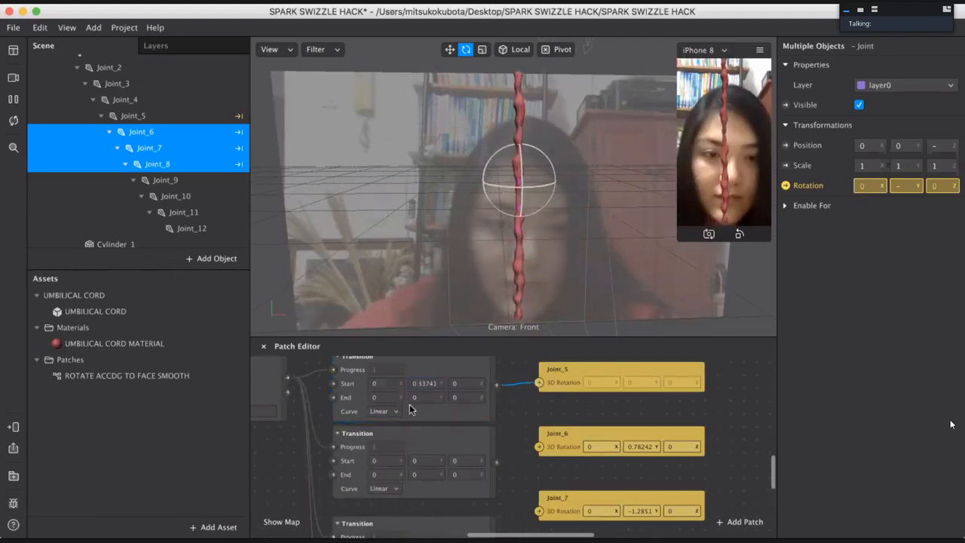
{"action": "double_click", "coordinate": [644, 446]}
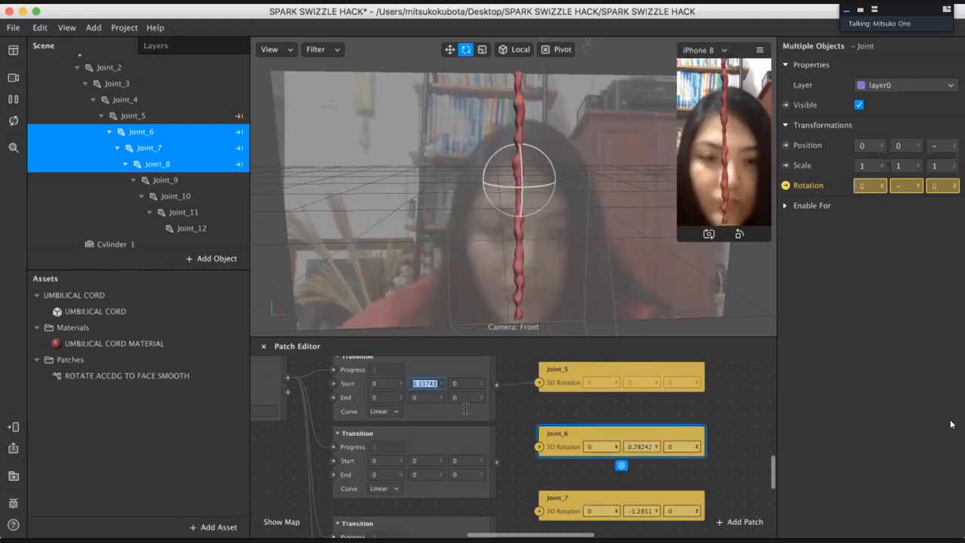
{"action": "type", "text": "0"}
{"action": "left_click", "coordinate": [432, 461]}
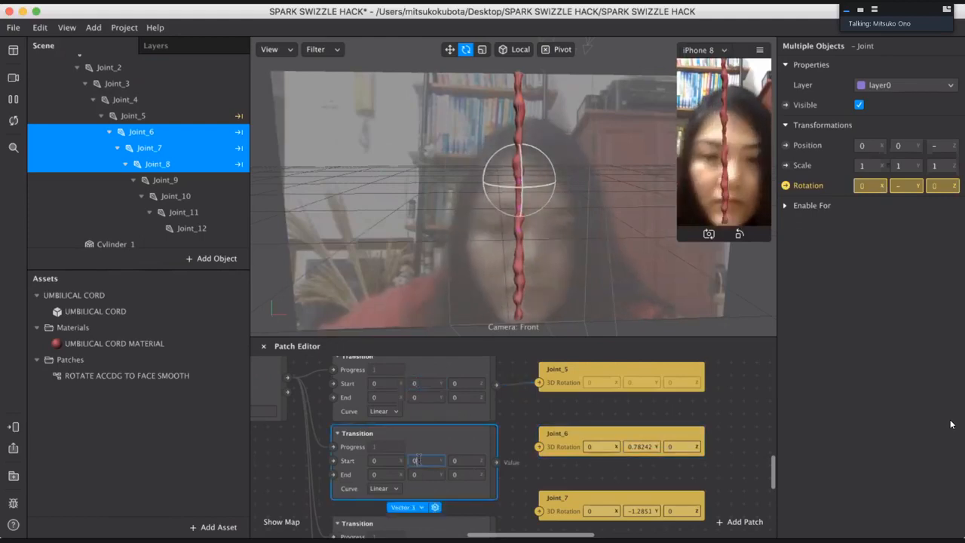
{"action": "left_click", "coordinate": [515, 395]}
{"action": "left_click_drag", "start_coordinate": [539, 446], "coordinate": [539, 446]}
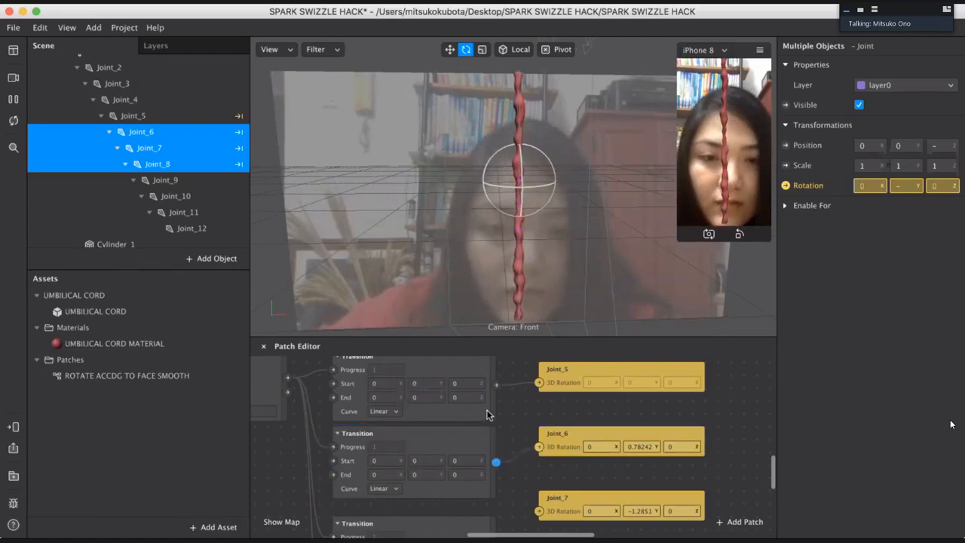
Step: Set the End Y value of the Transition patch driving Joint_5 to 20
{"action": "left_click", "coordinate": [422, 397]}
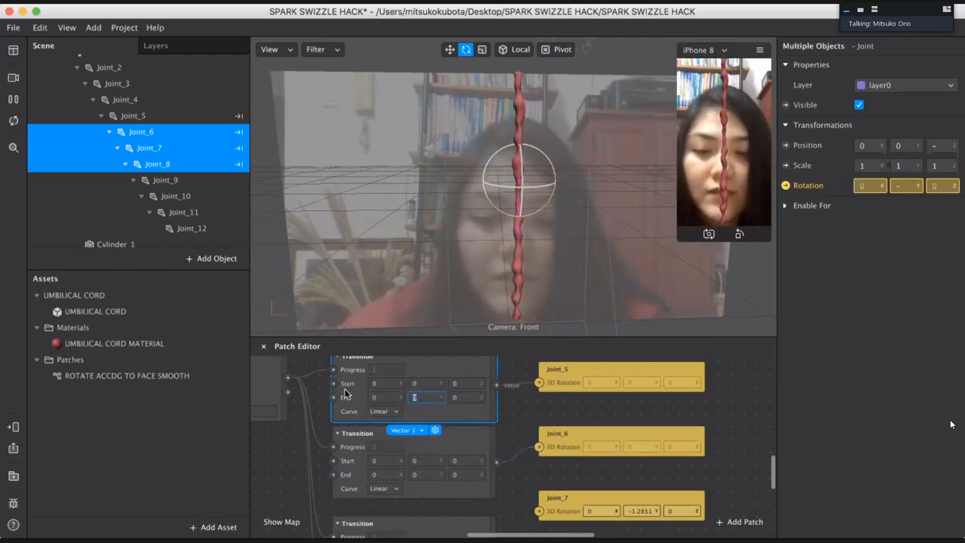
{"action": "type", "text": "20"}
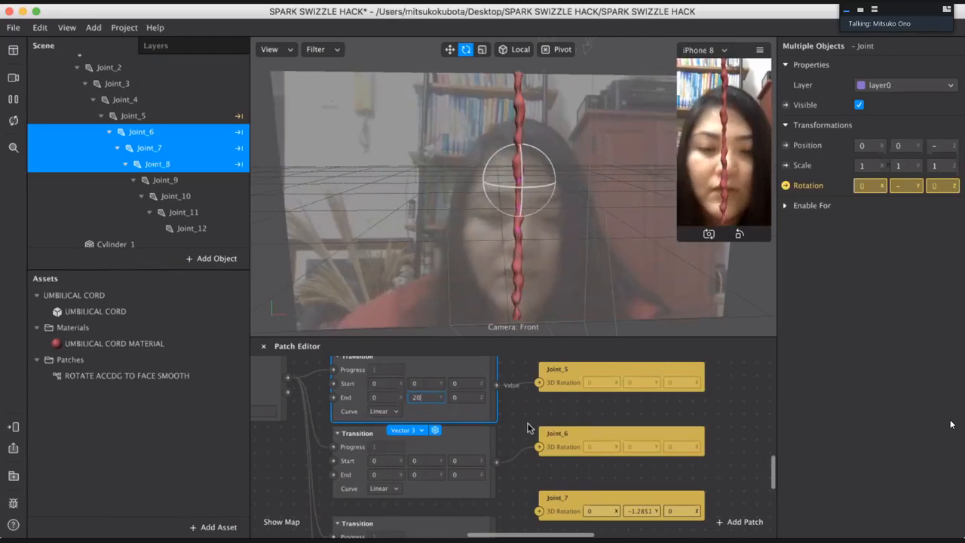
{"action": "left_click", "coordinate": [526, 417]}
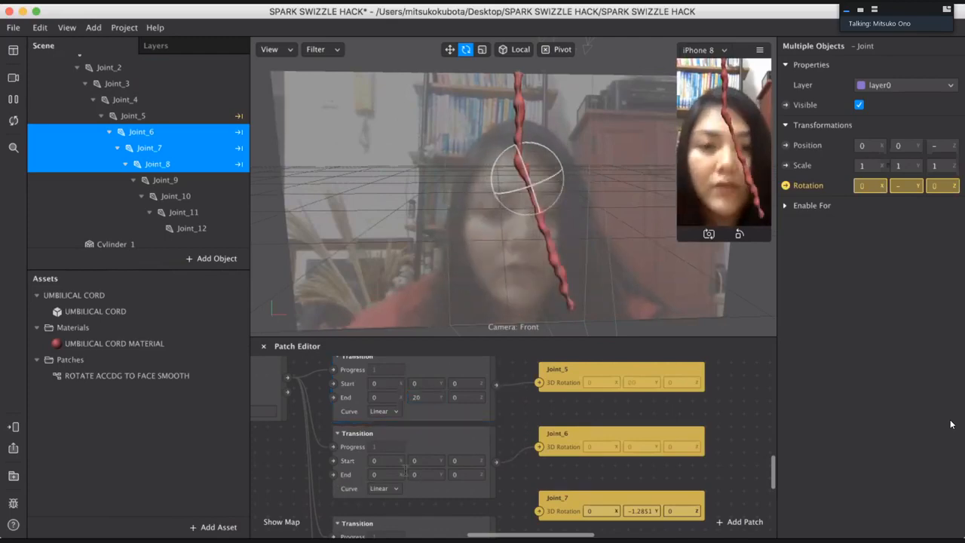
{"action": "left_click", "coordinate": [374, 461]}
{"action": "type", "text": "20"}
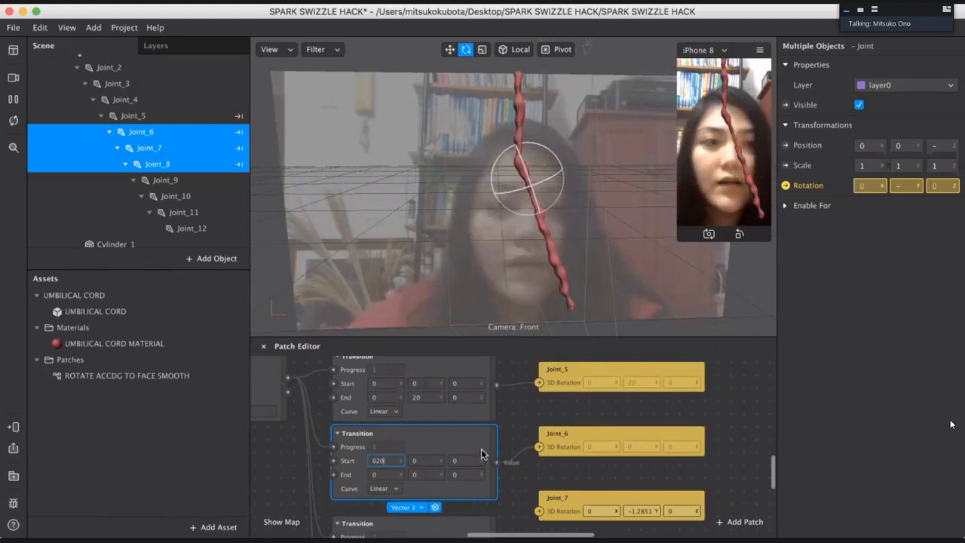
{"action": "scroll", "coordinate": [481, 451], "scroll_direction": "down", "scroll_amount": 3}
{"action": "scroll", "coordinate": [481, 451], "scroll_direction": "up", "scroll_amount": 4}
{"action": "left_click_drag", "start_coordinate": [391, 496], "coordinate": [304, 499]}
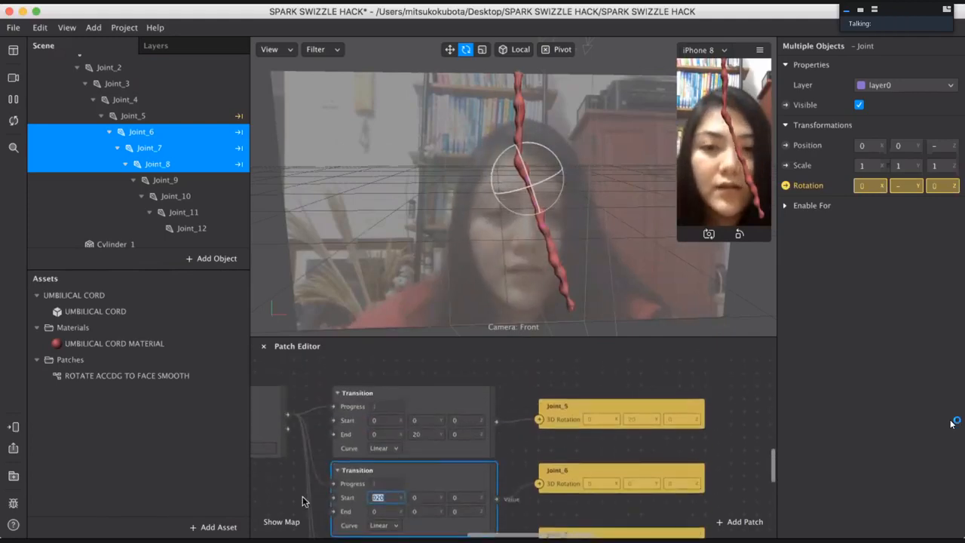
{"action": "type", "text": "0"}
{"action": "key", "text": "Return"}
Step: Set the End Y value of the second, third and fourth Transition patches to 20
{"action": "left_click_drag", "start_coordinate": [421, 510], "coordinate": [381, 502]}
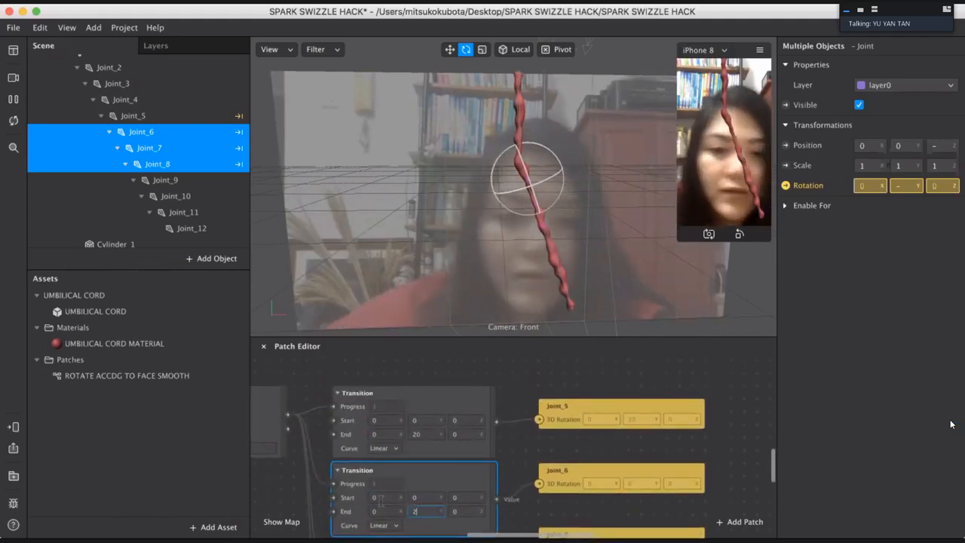
{"action": "type", "text": "20"}
{"action": "left_click", "coordinate": [509, 458]}
{"action": "scroll", "coordinate": [509, 458], "scroll_direction": "down", "scroll_amount": 3}
{"action": "left_click", "coordinate": [414, 514]}
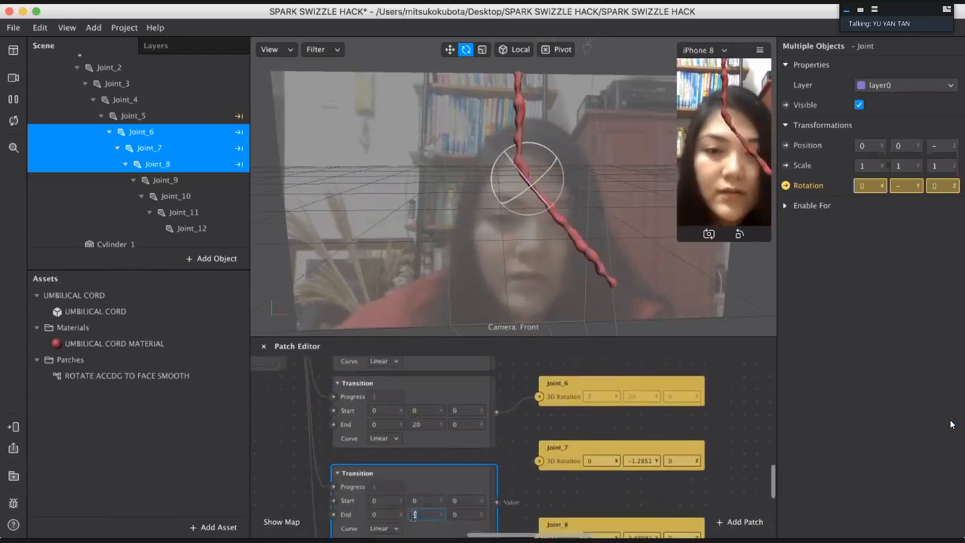
{"action": "left_click", "coordinate": [509, 473]}
{"action": "scroll", "coordinate": [510, 473], "scroll_direction": "down", "scroll_amount": 2}
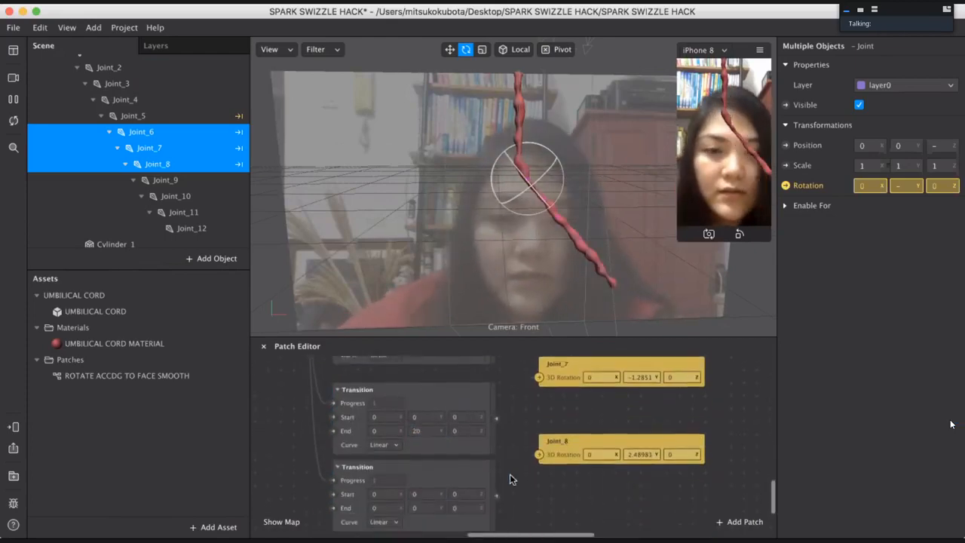
{"action": "left_click", "coordinate": [415, 503]}
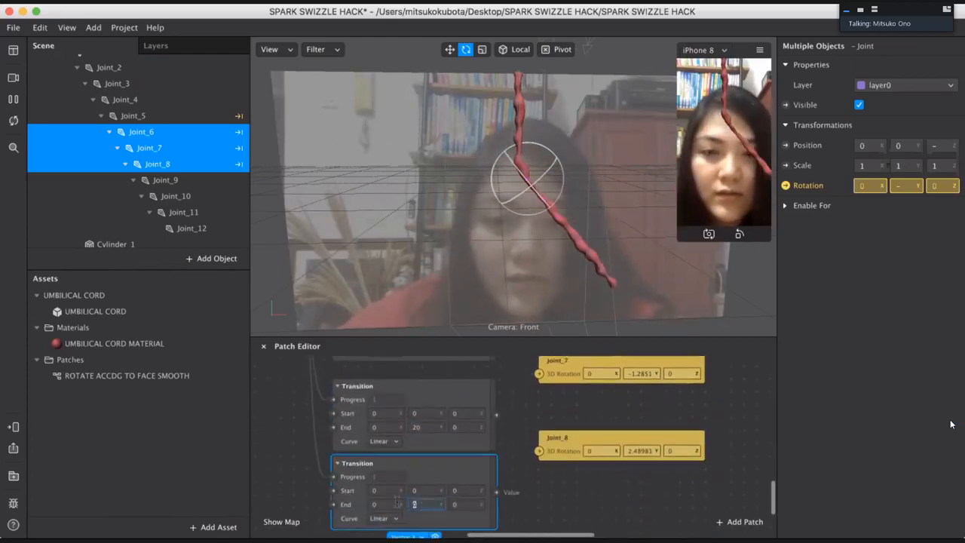
{"action": "left_click", "coordinate": [580, 471]}
{"action": "left_click", "coordinate": [418, 502]}
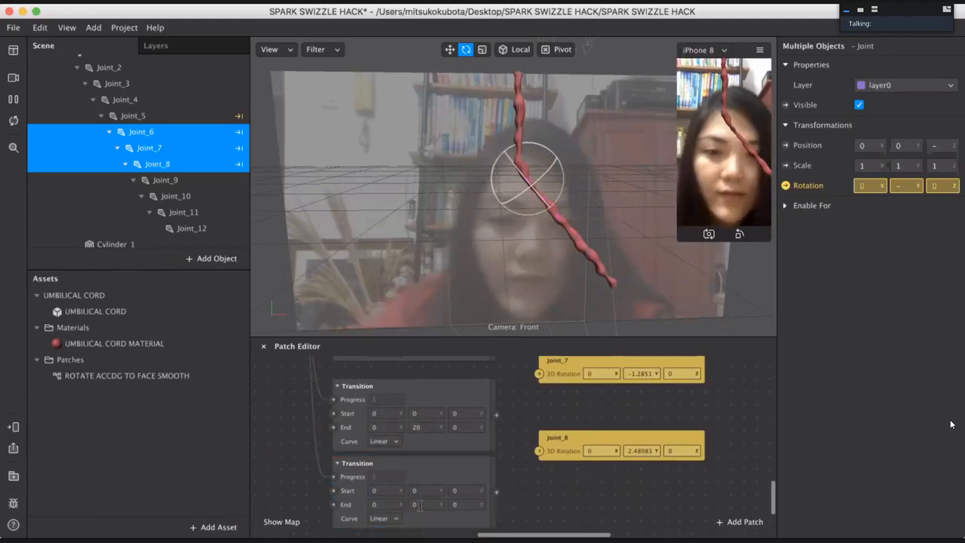
{"action": "type", "text": "20"}
{"action": "left_click", "coordinate": [582, 480]}
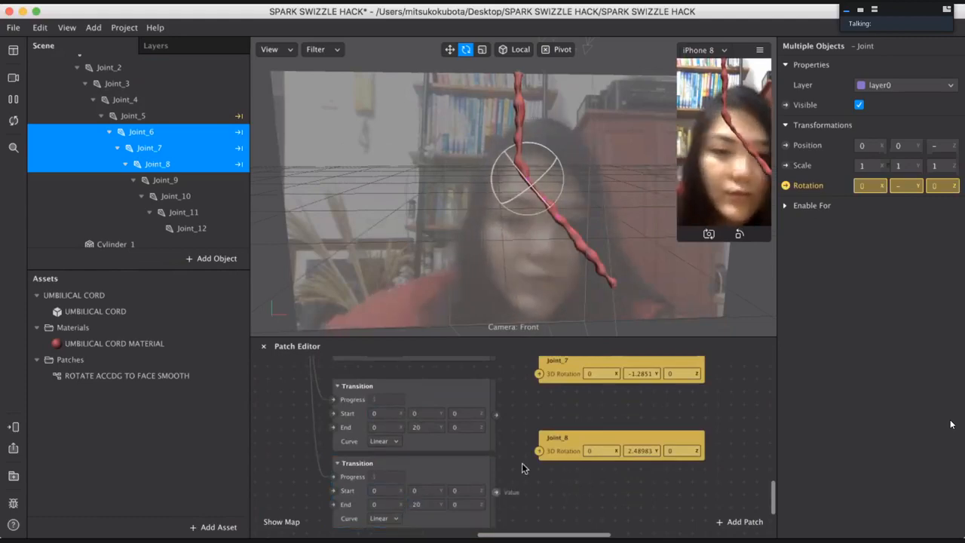
Step: Connect the third and fourth Transition patches to the 3D Rotation of Joint_7 and Joint_8
{"action": "scroll", "coordinate": [543, 452], "scroll_direction": "up", "scroll_amount": 3}
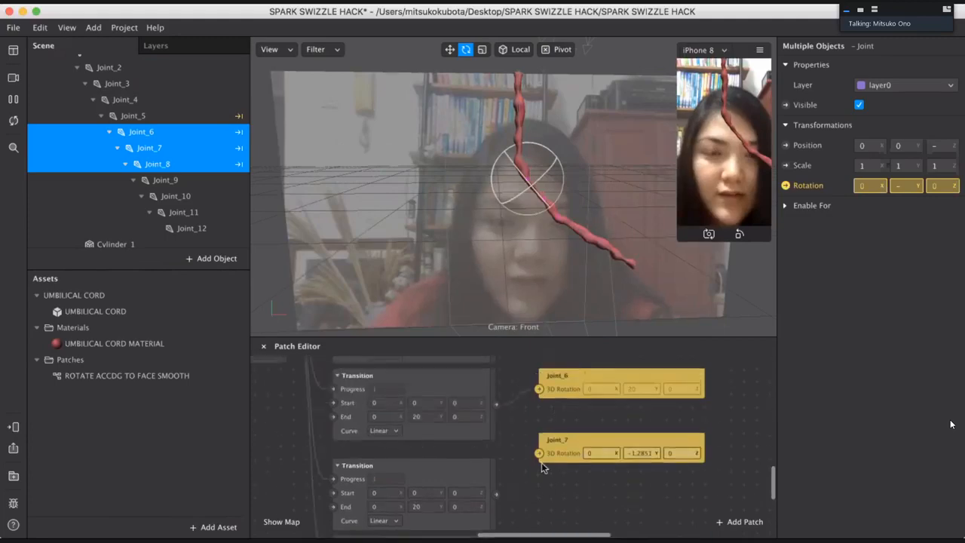
{"action": "scroll", "coordinate": [542, 464], "scroll_direction": "up", "scroll_amount": 1}
{"action": "left_click_drag", "start_coordinate": [542, 464], "coordinate": [539, 486]}
{"action": "scroll", "coordinate": [543, 447], "scroll_direction": "up", "scroll_amount": 3}
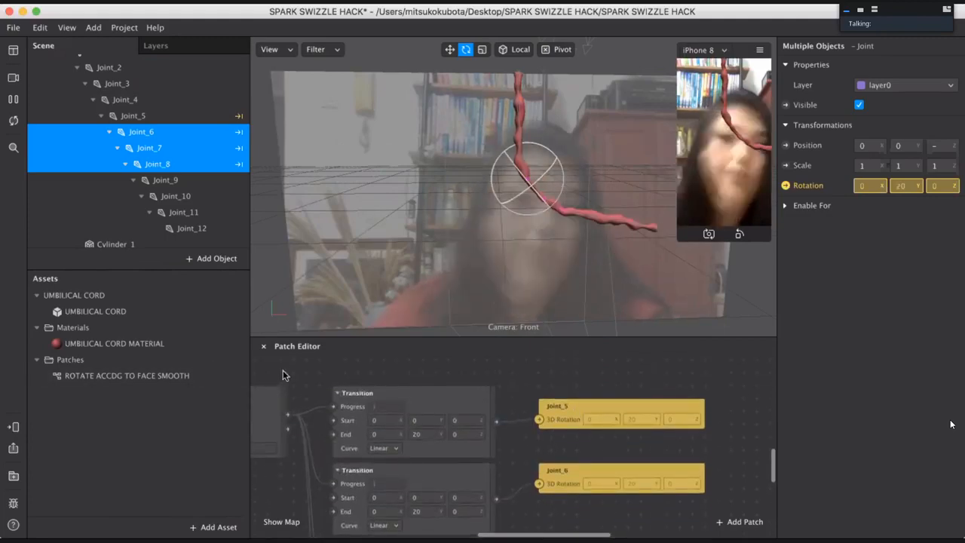
Step: Connect the Pulse patch's second output to the Animation's Reset input and restart the effect preview
{"action": "scroll", "coordinate": [284, 371], "scroll_direction": "left", "scroll_amount": 10}
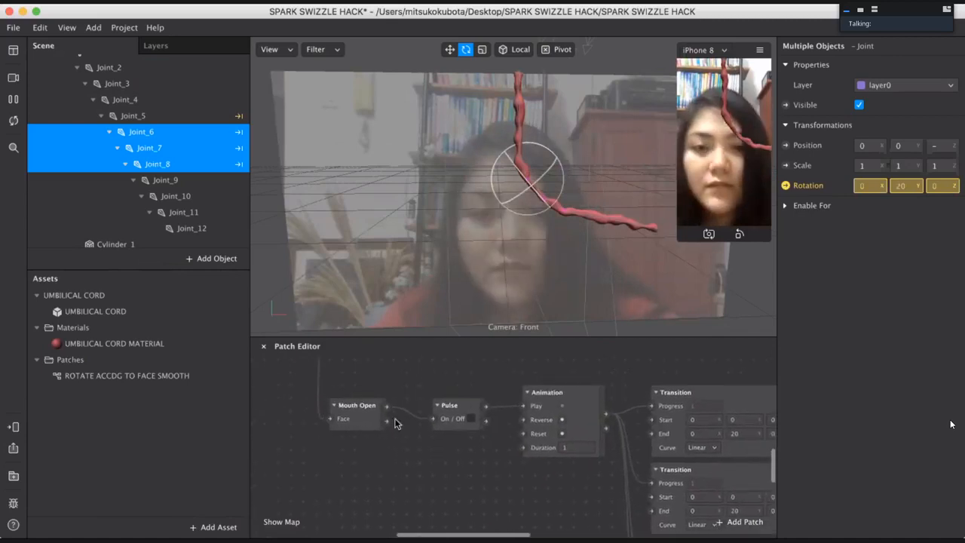
{"action": "left_click_drag", "start_coordinate": [485, 421], "coordinate": [526, 434]}
{"action": "scroll", "coordinate": [525, 431], "scroll_direction": "right", "scroll_amount": 4}
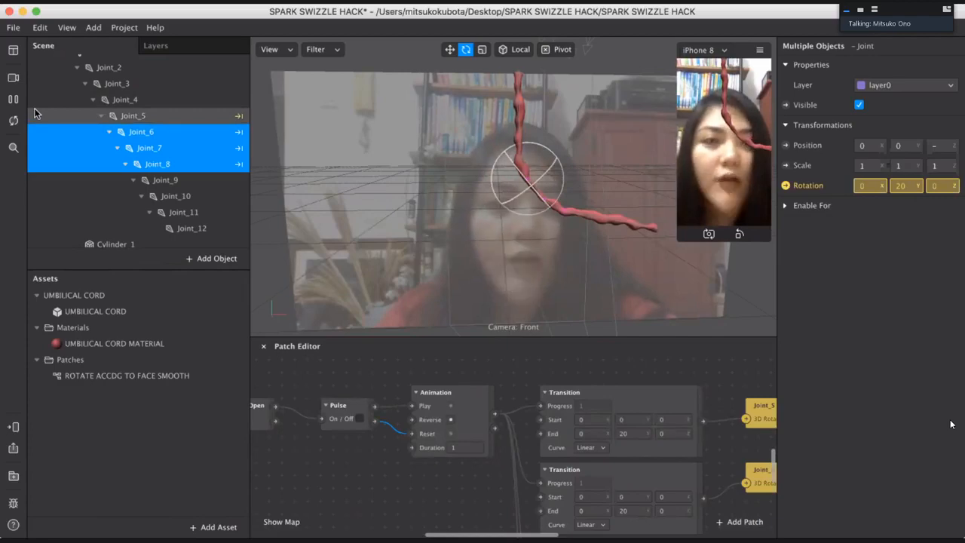
{"action": "left_click", "coordinate": [181, 212]}
{"action": "double_click", "coordinate": [151, 148]}
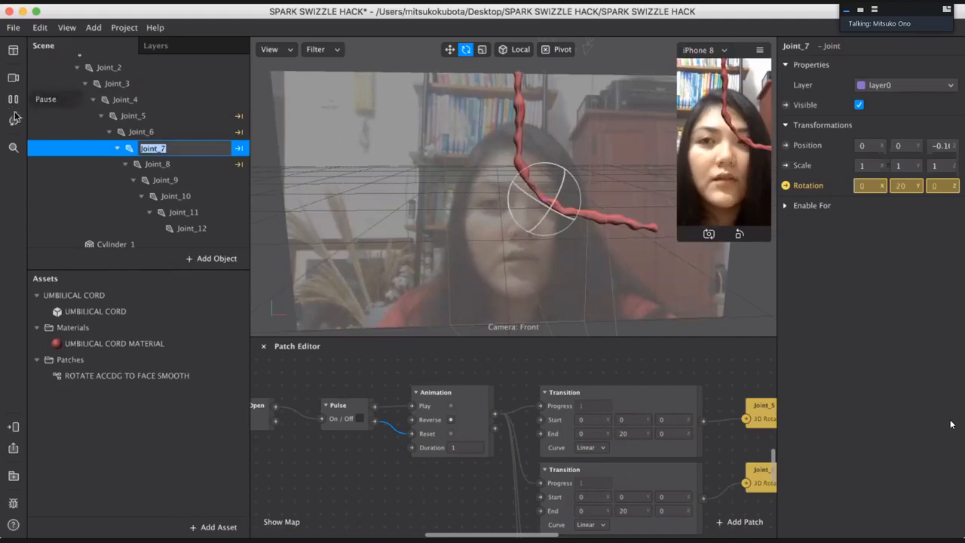
{"action": "left_click", "coordinate": [14, 123]}
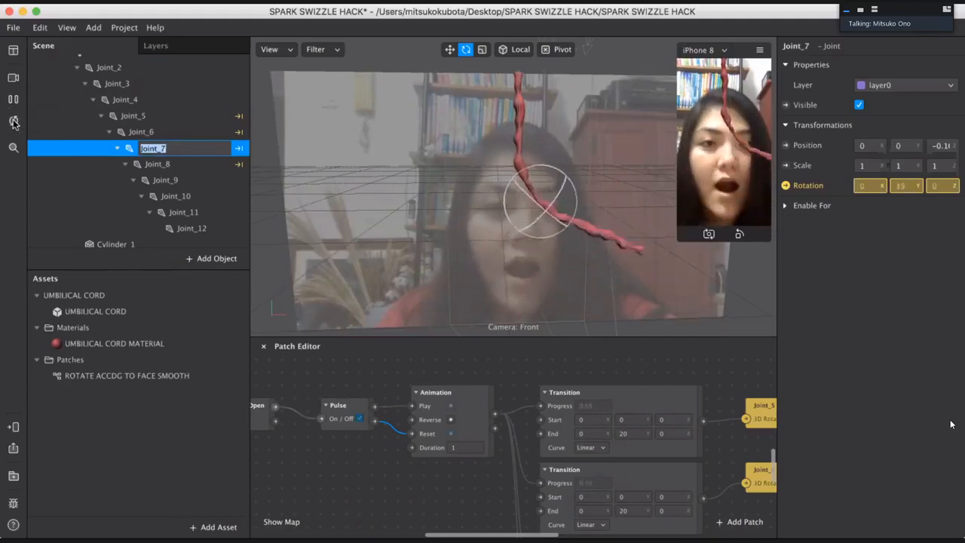
Step: Set the Duration of the Animation patch to 0.3
{"action": "left_click", "coordinate": [443, 456]}
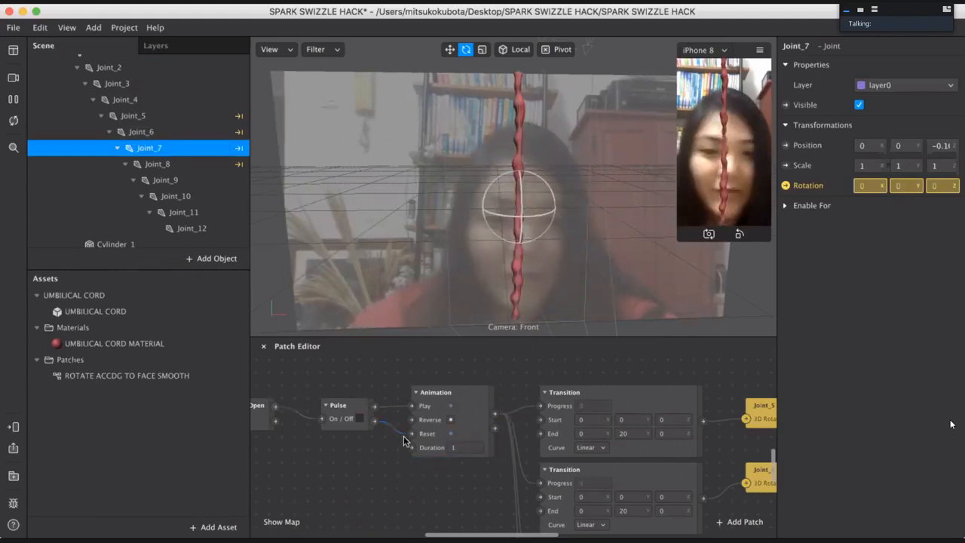
{"action": "left_click_drag", "start_coordinate": [473, 447], "coordinate": [371, 445]}
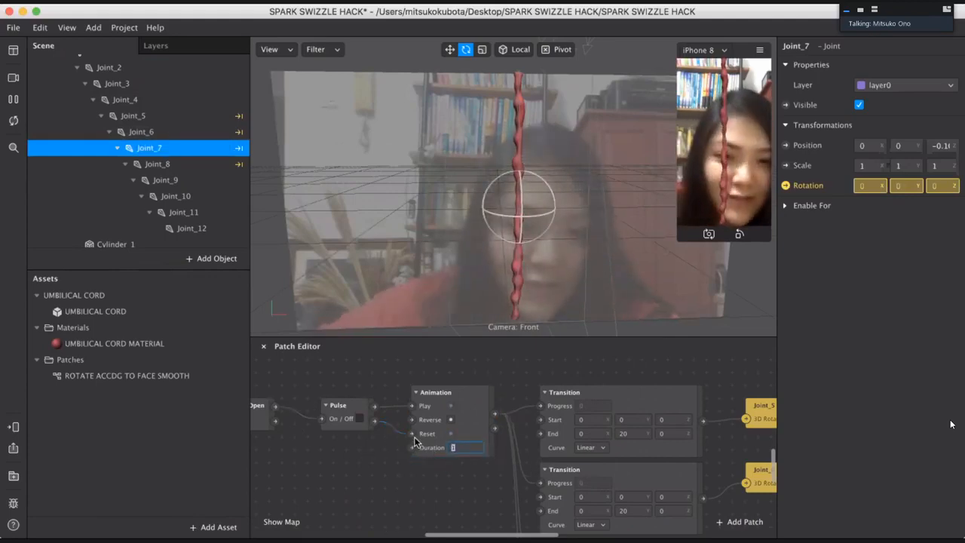
{"action": "type", "text": "0.3"}
{"action": "key", "text": "Return"}
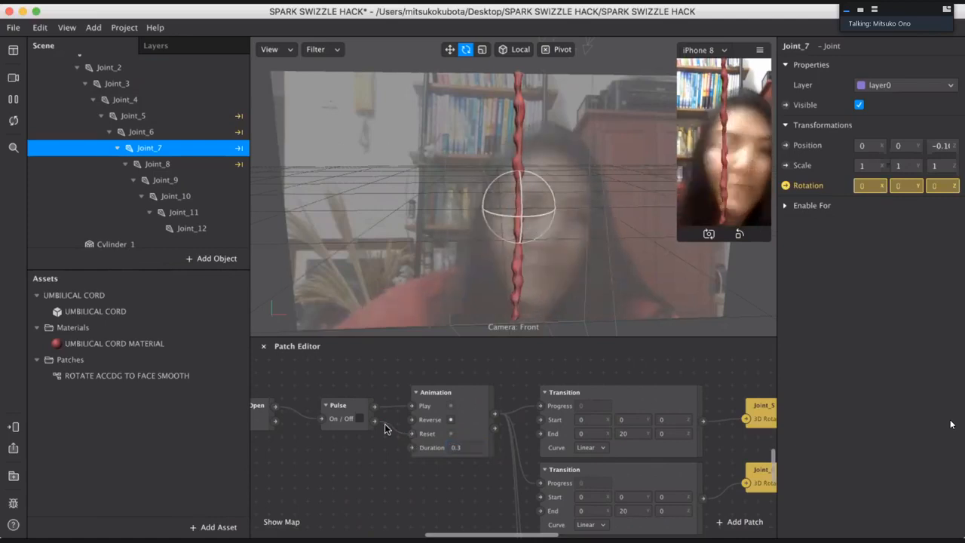
{"action": "left_click", "coordinate": [359, 418]}
Step: Add a new If Then Else patch beside the existing one and set its type to Vector 3
{"action": "scroll", "coordinate": [583, 363], "scroll_direction": "right", "scroll_amount": 6}
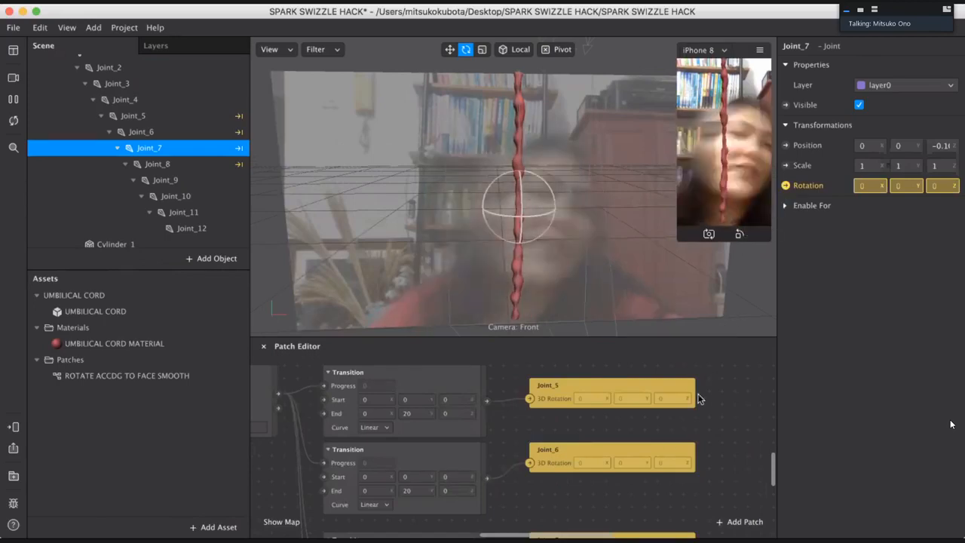
{"action": "scroll", "coordinate": [664, 439], "scroll_direction": "down", "scroll_amount": 5}
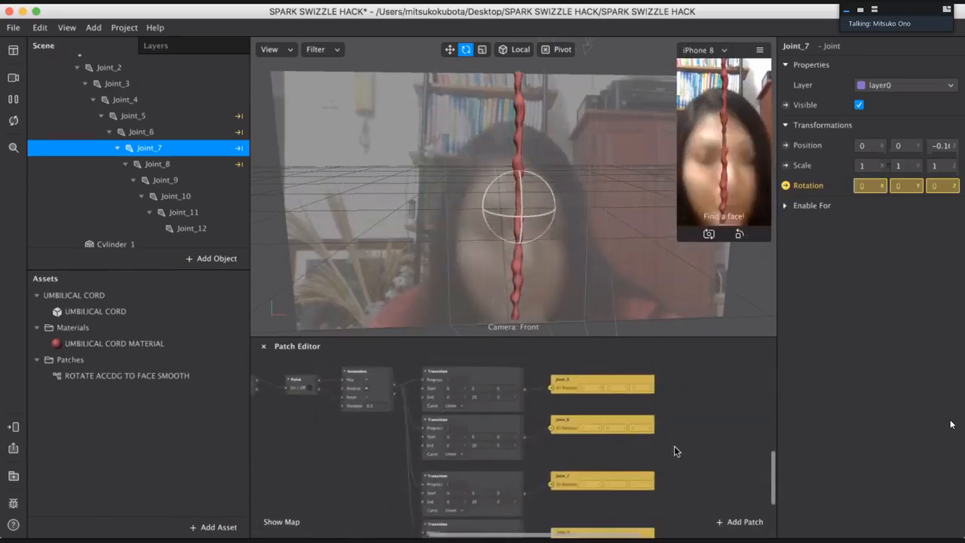
{"action": "scroll", "coordinate": [674, 446], "scroll_direction": "right", "scroll_amount": 8}
{"action": "scroll", "coordinate": [670, 441], "scroll_direction": "up", "scroll_amount": 3}
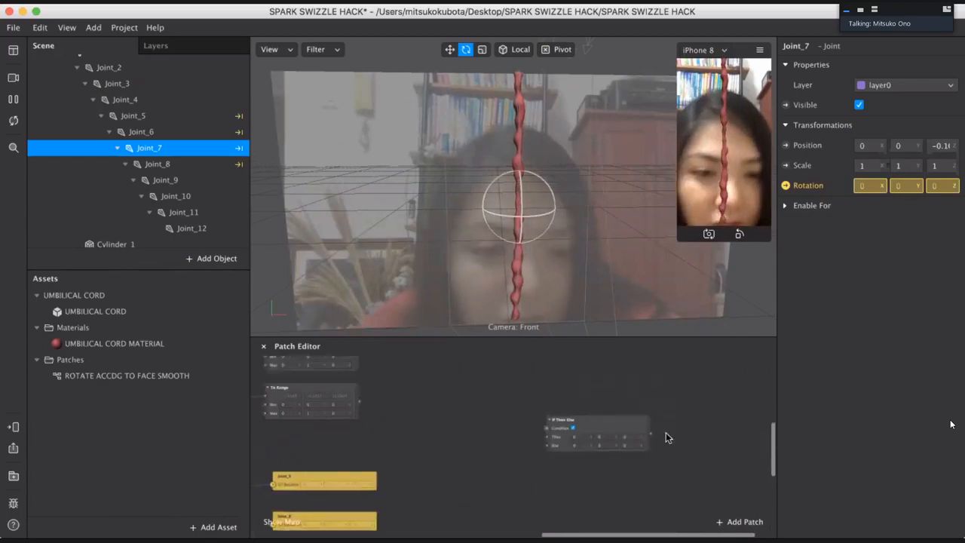
{"action": "left_click_drag", "start_coordinate": [637, 429], "coordinate": [476, 428]}
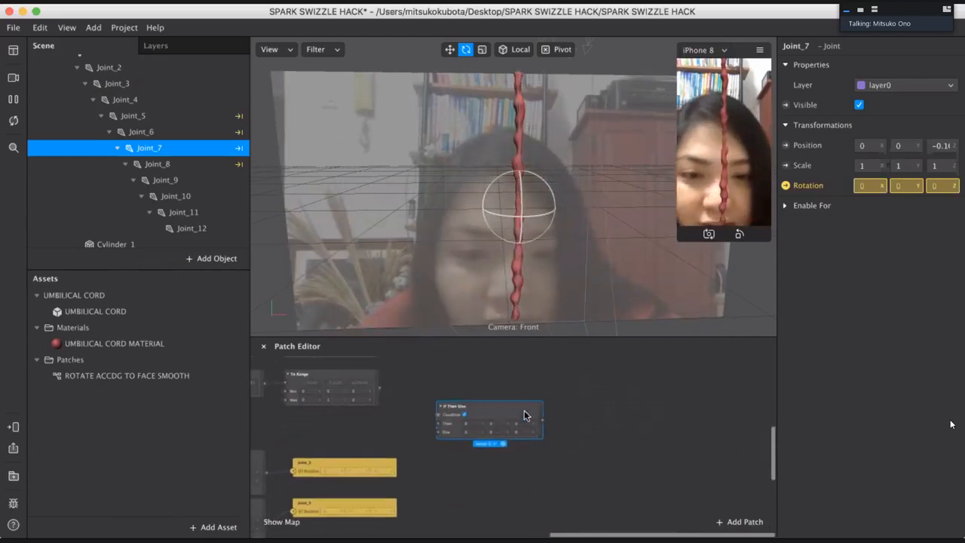
{"action": "double_click", "coordinate": [537, 461]}
{"action": "type", "text": "if"}
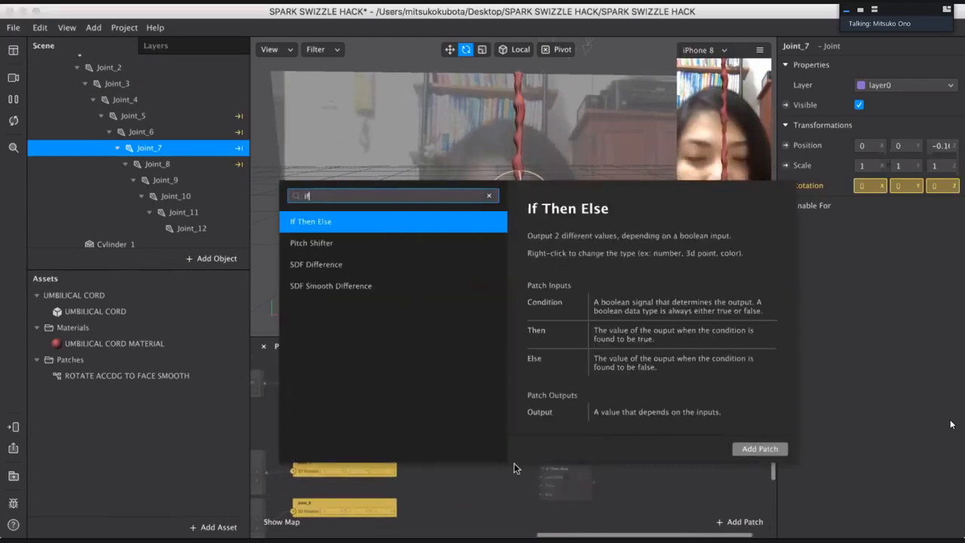
{"action": "left_click", "coordinate": [760, 449]}
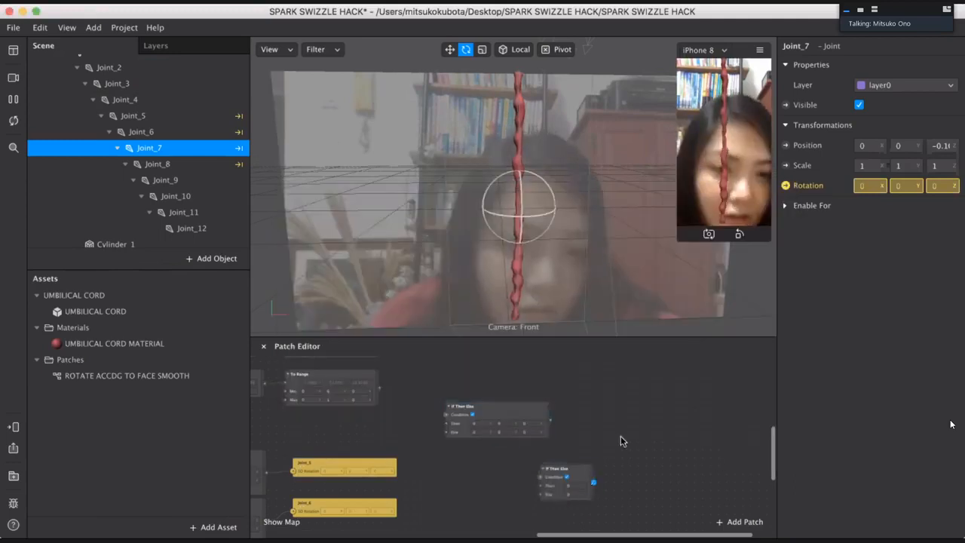
{"action": "left_click_drag", "start_coordinate": [589, 471], "coordinate": [662, 391]}
{"action": "left_click", "coordinate": [648, 428]}
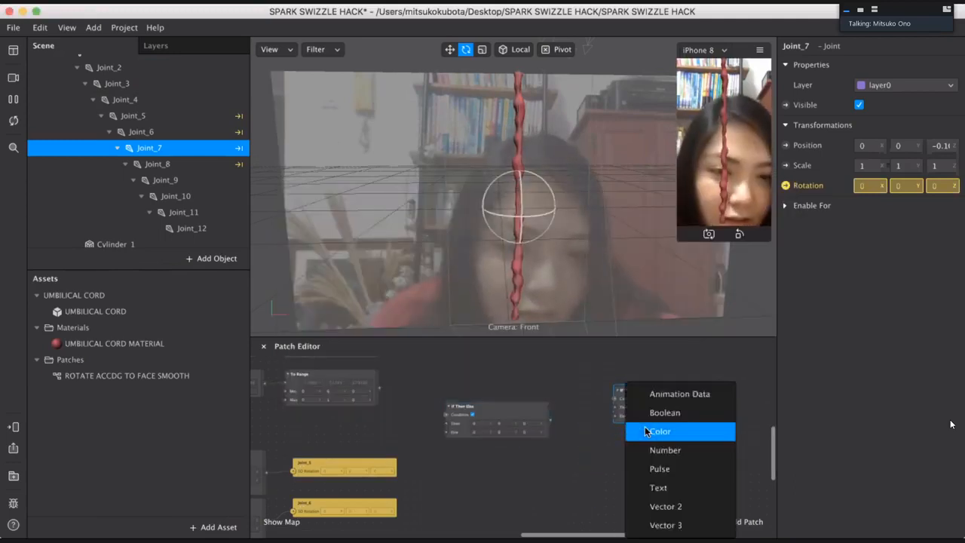
{"action": "left_click", "coordinate": [664, 525]}
Step: Delete the older If Then Else patch and move the new one next to the joint patches
{"action": "left_click", "coordinate": [528, 430]}
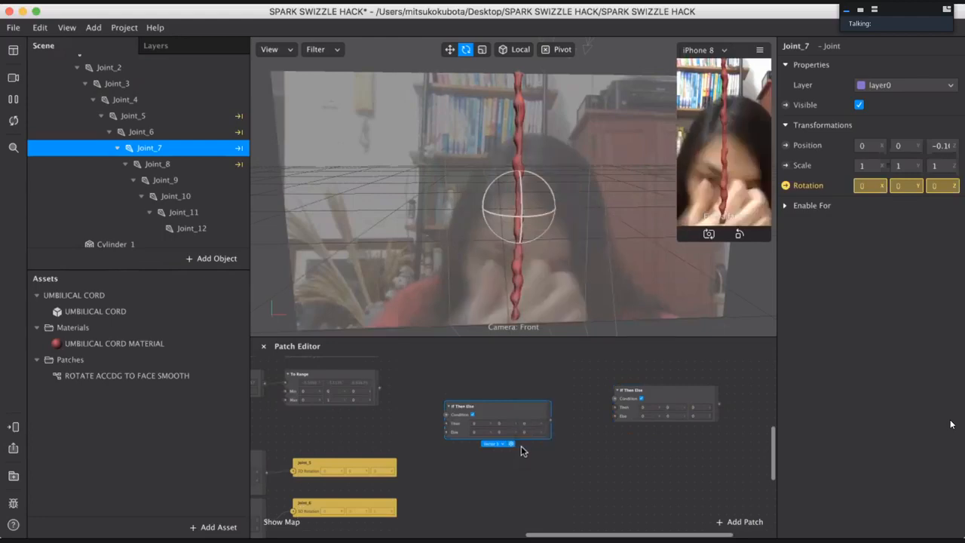
{"action": "key", "text": "Delete"}
{"action": "left_click_drag", "start_coordinate": [666, 404], "coordinate": [439, 435]}
{"action": "scroll", "coordinate": [444, 431], "scroll_direction": "left", "scroll_amount": 5}
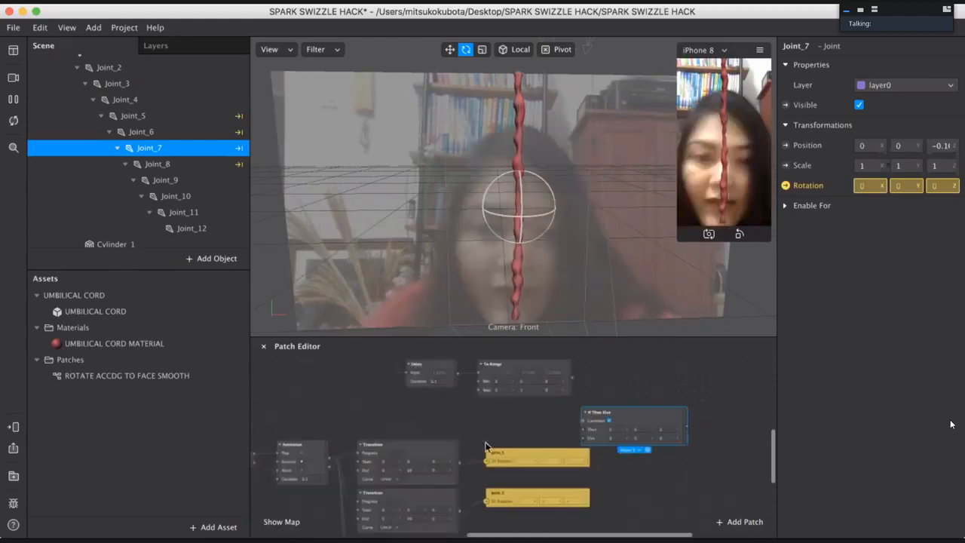
{"action": "scroll", "coordinate": [482, 407], "scroll_direction": "down", "scroll_amount": 3}
{"action": "scroll", "coordinate": [521, 437], "scroll_direction": "down", "scroll_amount": 2}
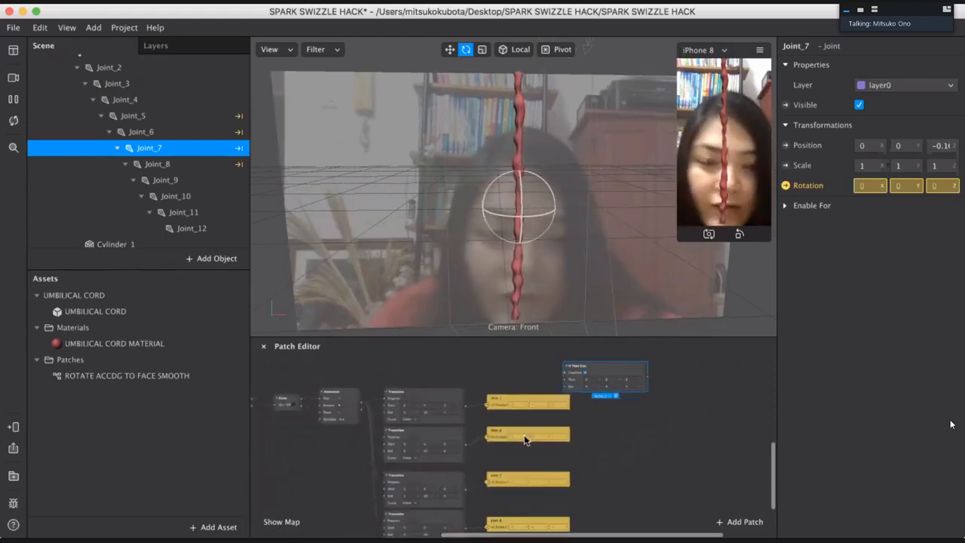
Step: Disconnect the four Transition patches from the 3D Rotation inputs of Joint_5, Joint_6, Joint_7 and Joint_8
{"action": "left_click_drag", "start_coordinate": [509, 383], "coordinate": [503, 528]}
{"action": "left_click", "coordinate": [474, 407]}
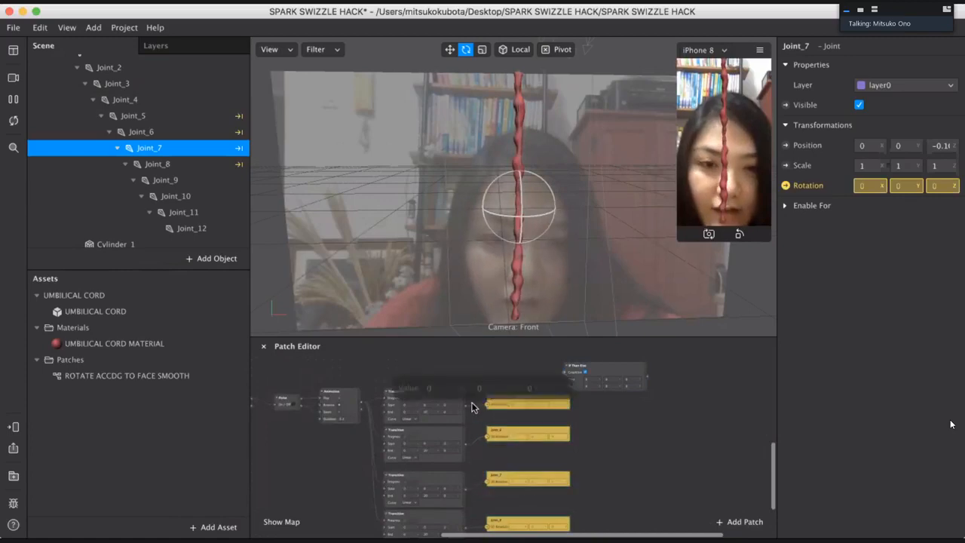
{"action": "mouse_move", "coordinate": [485, 404]}
{"action": "left_mouse_down"}
{"action": "mouse_move", "coordinate": [472, 408]}
{"action": "mouse_move", "coordinate": [473, 439]}
{"action": "left_mouse_up"}
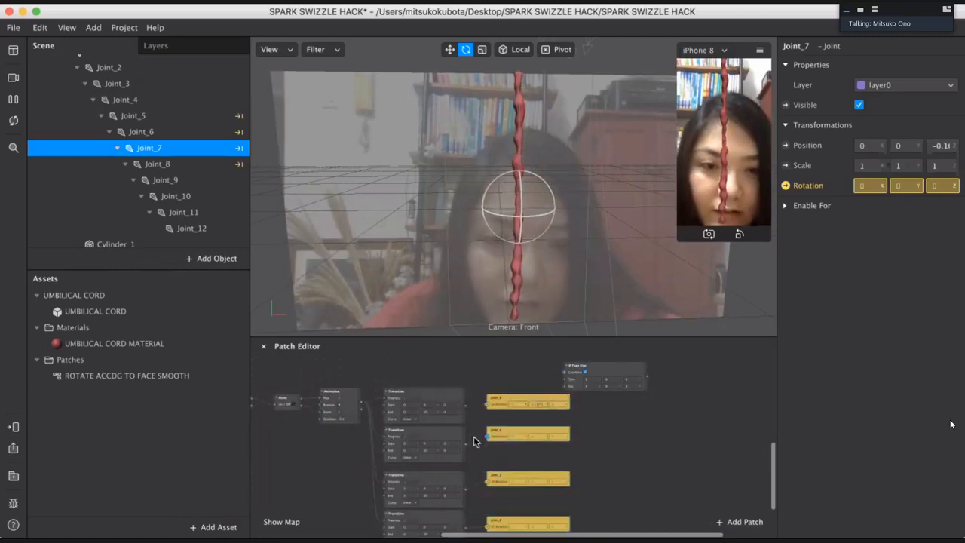
{"action": "left_click_drag", "start_coordinate": [477, 491], "coordinate": [473, 493]}
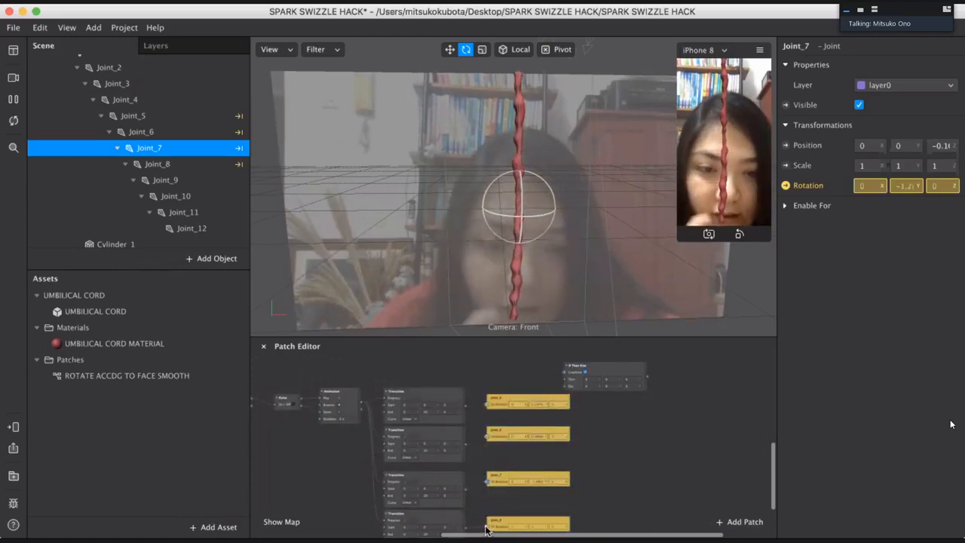
{"action": "left_click_drag", "start_coordinate": [487, 526], "coordinate": [473, 530]}
Step: Move the four joint patches away from the Transition patches and place the If Then Else patch in the gap
{"action": "left_click_drag", "start_coordinate": [511, 385], "coordinate": [512, 522]}
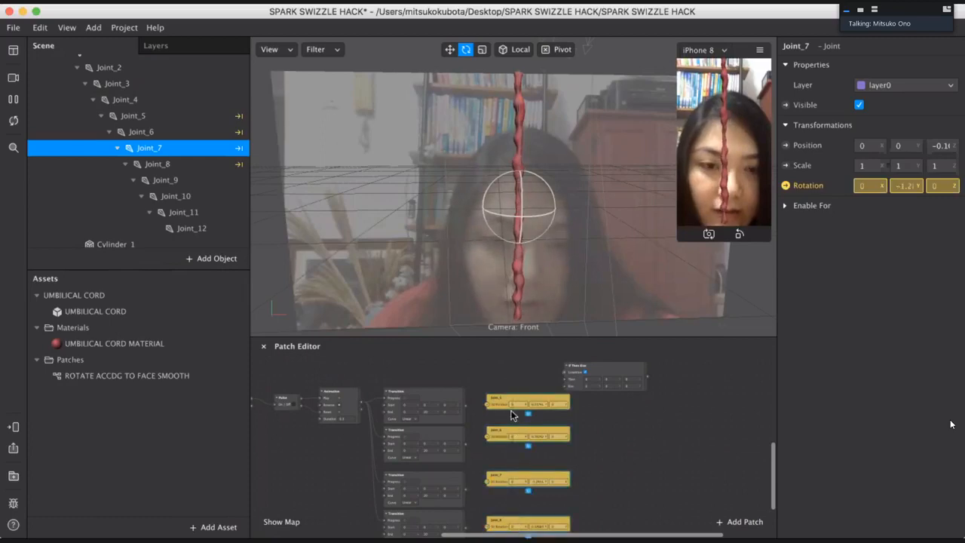
{"action": "left_click_drag", "start_coordinate": [511, 413], "coordinate": [691, 409]}
{"action": "left_click_drag", "start_coordinate": [595, 367], "coordinate": [543, 377]}
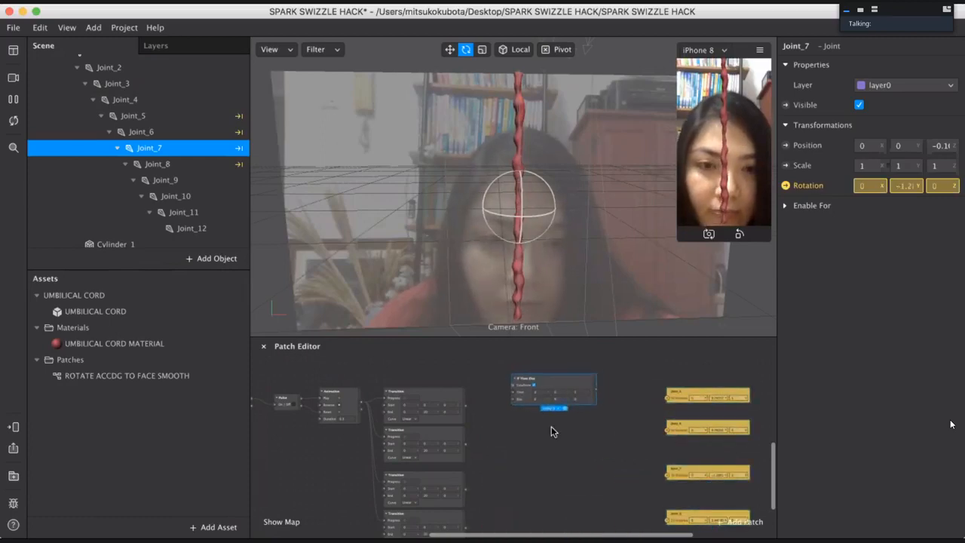
{"action": "left_click", "coordinate": [551, 426]}
Step: Connect Mouth Open to the Condition input of the If Then Else patch and the first Transition to its Then input
{"action": "scroll", "coordinate": [520, 434], "scroll_direction": "up", "scroll_amount": 3}
{"action": "scroll", "coordinate": [521, 433], "scroll_direction": "left", "scroll_amount": 2}
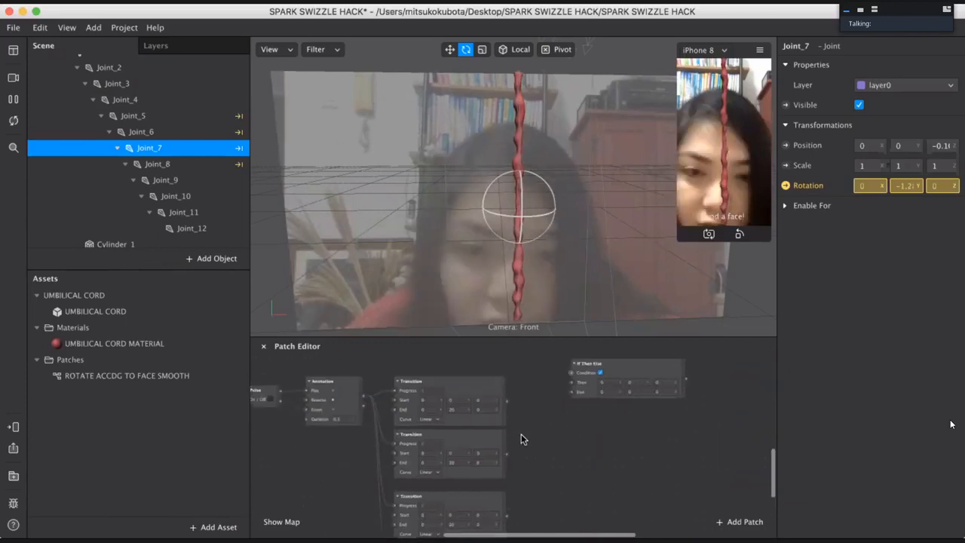
{"action": "scroll", "coordinate": [521, 433], "scroll_direction": "up", "scroll_amount": 2}
{"action": "scroll", "coordinate": [521, 434], "scroll_direction": "left", "scroll_amount": 4}
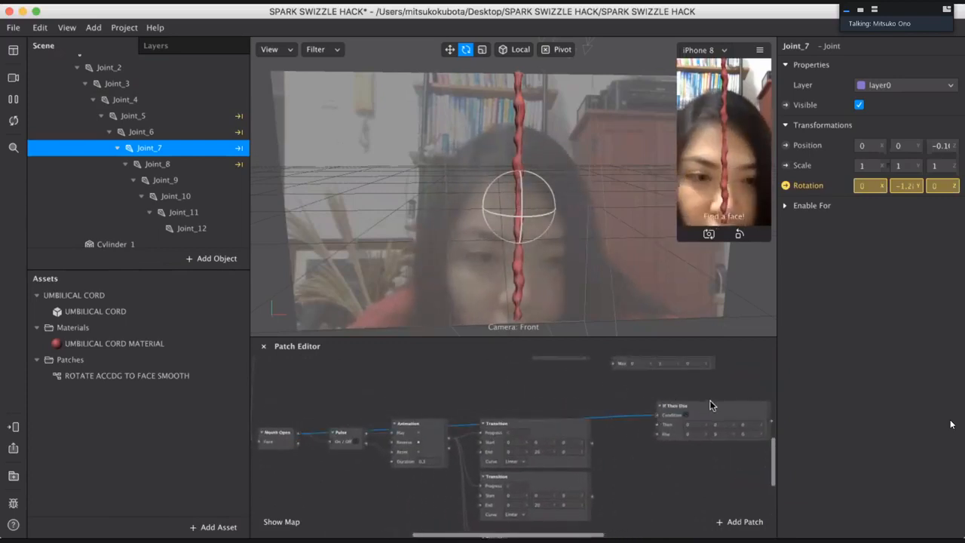
{"action": "scroll", "coordinate": [686, 414], "scroll_direction": "right", "scroll_amount": 3}
{"action": "scroll", "coordinate": [656, 453], "scroll_direction": "up", "scroll_amount": 2}
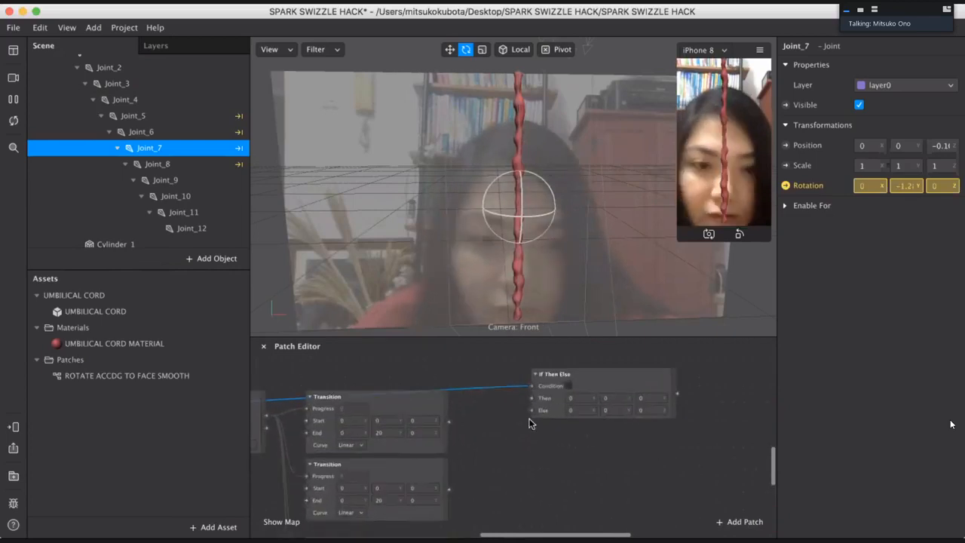
{"action": "left_click_drag", "start_coordinate": [449, 422], "coordinate": [531, 398]}
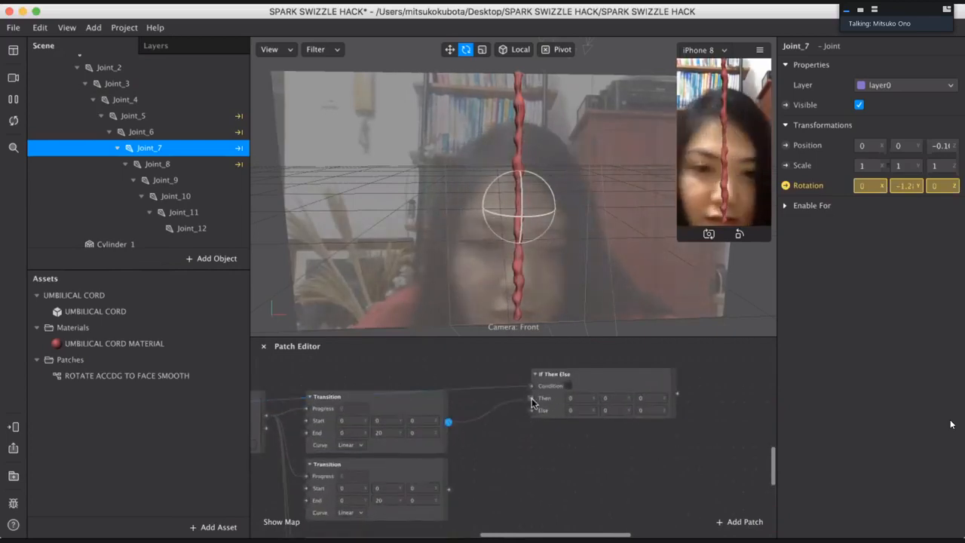
{"action": "left_click_drag", "start_coordinate": [448, 489], "coordinate": [507, 421]}
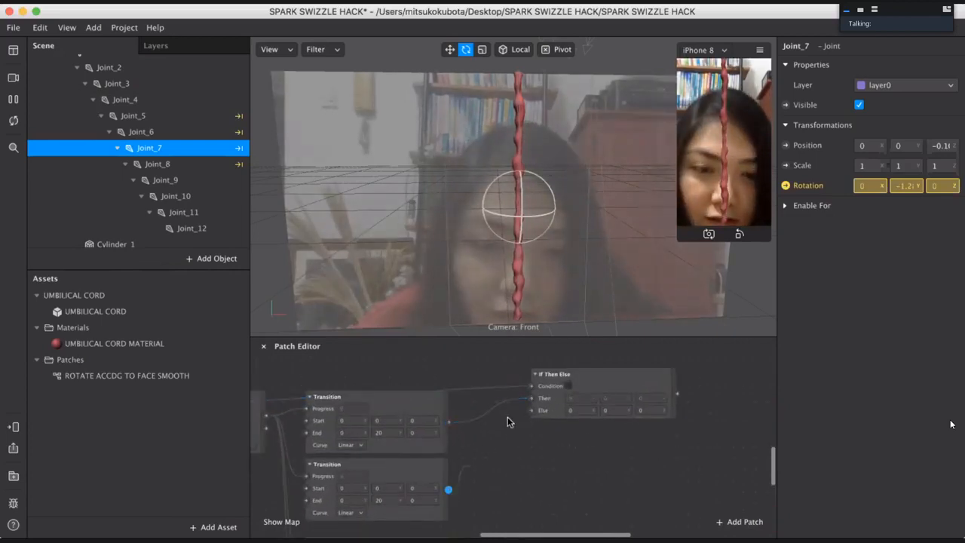
{"action": "left_click_drag", "start_coordinate": [456, 486], "coordinate": [589, 396]}
{"action": "left_click", "coordinate": [592, 499]}
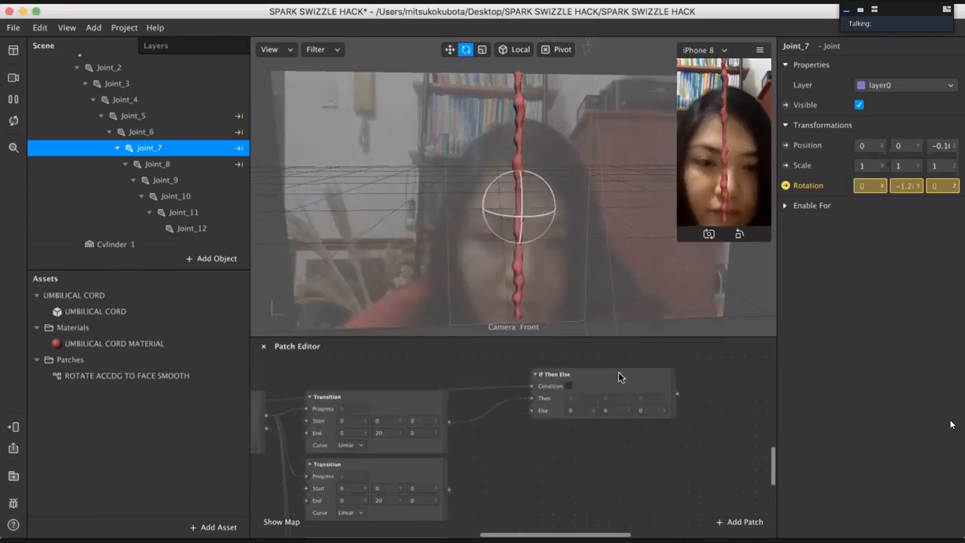
Step: Duplicate the If Then Else patch, place the copy beneath it and connect the second Transition to its Then input
{"action": "left_click", "coordinate": [620, 376]}
{"action": "key", "text": "super+c"}
{"action": "key", "text": "super+v"}
{"action": "left_click_drag", "start_coordinate": [637, 404], "coordinate": [603, 462]}
{"action": "left_click_drag", "start_coordinate": [449, 489], "coordinate": [517, 480]}
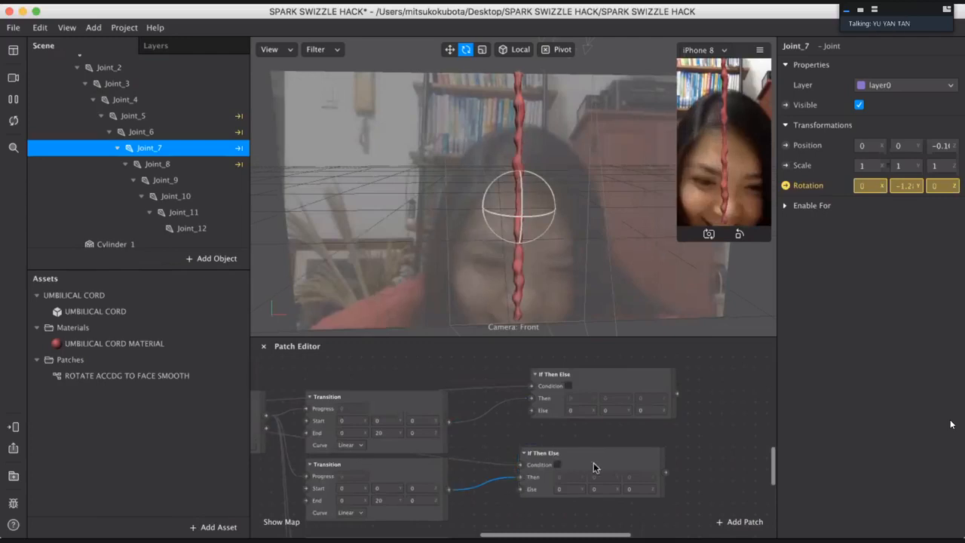
Step: Duplicate the second If Then Else patch, place the copy below and connect the third Transition to its Then input
{"action": "scroll", "coordinate": [594, 468], "scroll_direction": "down", "scroll_amount": 3}
{"action": "left_click", "coordinate": [634, 381]}
{"action": "key", "text": "super+d"}
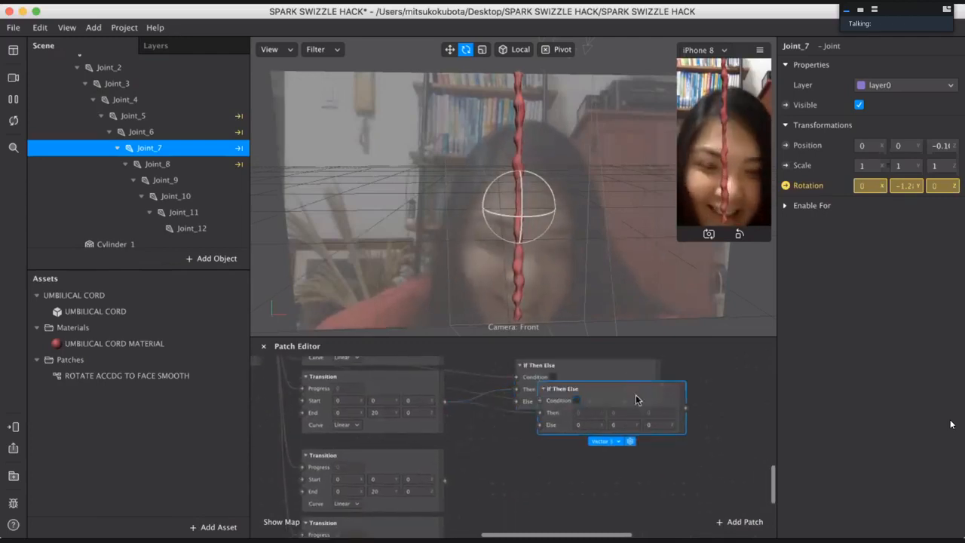
{"action": "left_click_drag", "start_coordinate": [636, 399], "coordinate": [603, 465]}
{"action": "left_click_drag", "start_coordinate": [445, 481], "coordinate": [517, 479]}
Step: Duplicate the third If Then Else patch, place the copy below and connect the fourth Transition to its Then input
{"action": "scroll", "coordinate": [569, 473], "scroll_direction": "down", "scroll_amount": 3}
{"action": "left_click", "coordinate": [594, 394]}
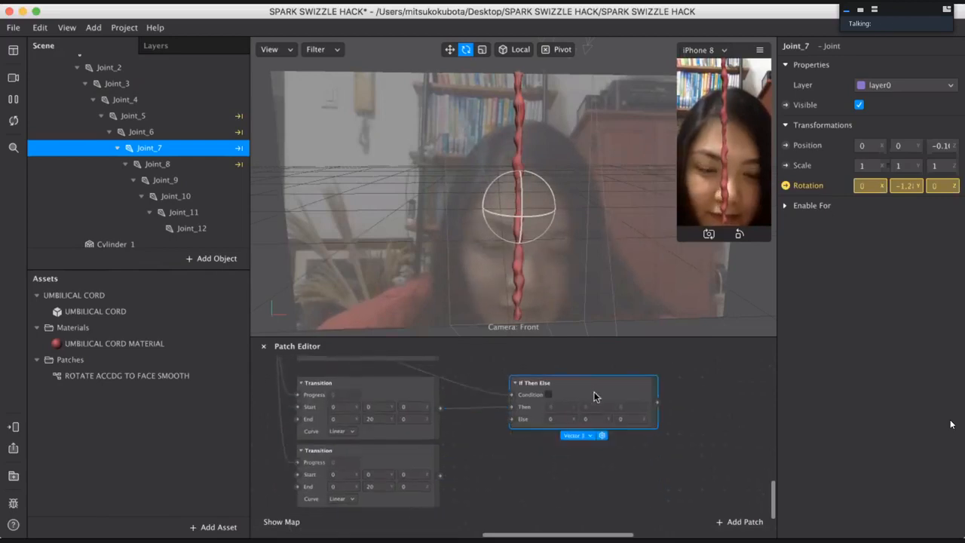
{"action": "key", "text": "super+d"}
{"action": "left_click_drag", "start_coordinate": [603, 413], "coordinate": [566, 456]}
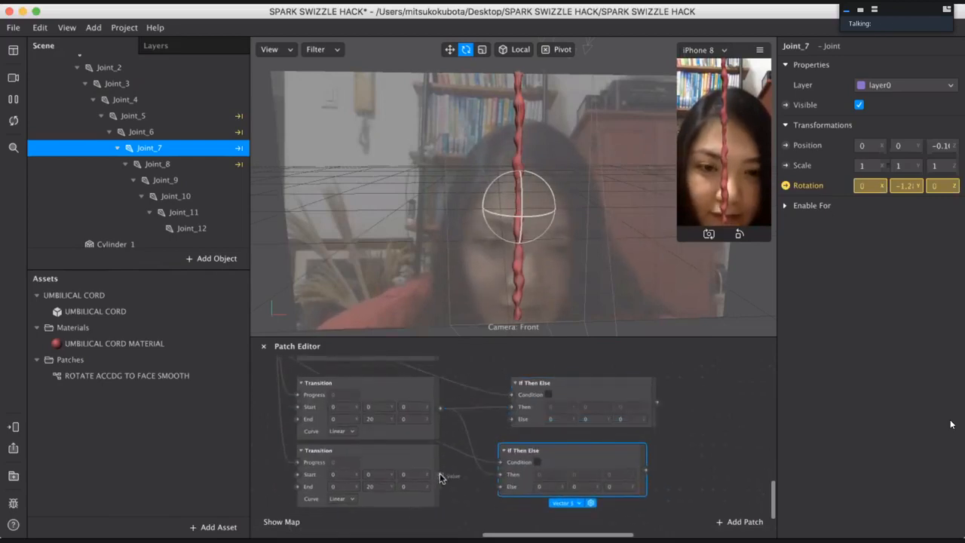
{"action": "left_click_drag", "start_coordinate": [440, 475], "coordinate": [490, 483]}
Step: Bring the Joint_8 and Joint_7 rotation patches closer and feed them from the fourth and third If Then Else patches respectively
{"action": "scroll", "coordinate": [708, 428], "scroll_direction": "right", "scroll_amount": 3}
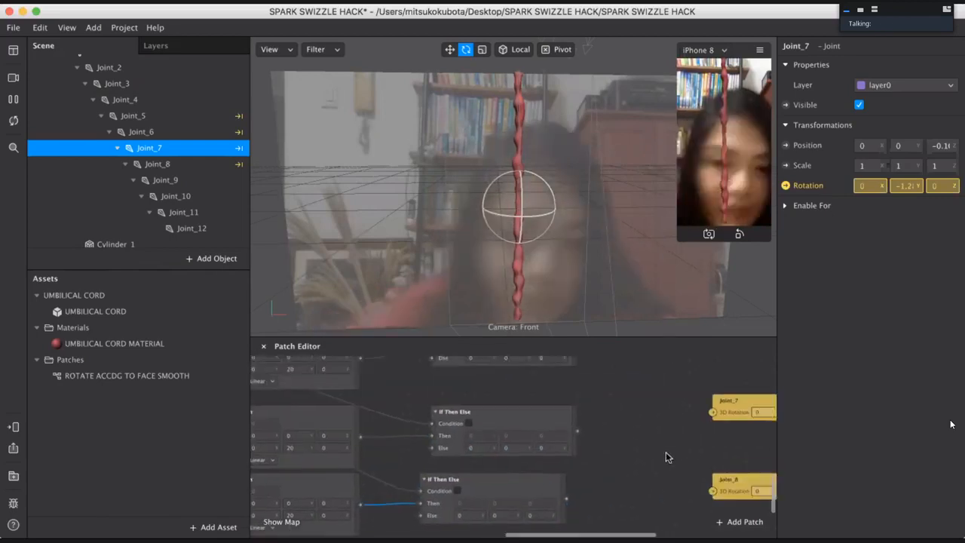
{"action": "left_click_drag", "start_coordinate": [734, 480], "coordinate": [640, 492]}
{"action": "left_click_drag", "start_coordinate": [548, 499], "coordinate": [592, 504]}
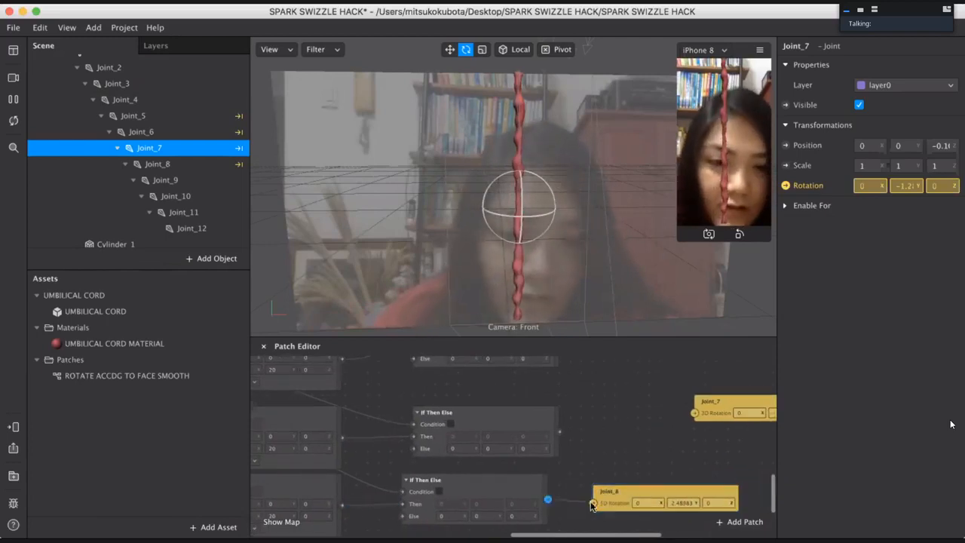
{"action": "left_click_drag", "start_coordinate": [697, 417], "coordinate": [626, 423]}
Step: Bring the Joint_6 and Joint_5 rotation patches closer and feed them from the second and first If Then Else patches respectively
{"action": "scroll", "coordinate": [595, 415], "scroll_direction": "up", "scroll_amount": 3}
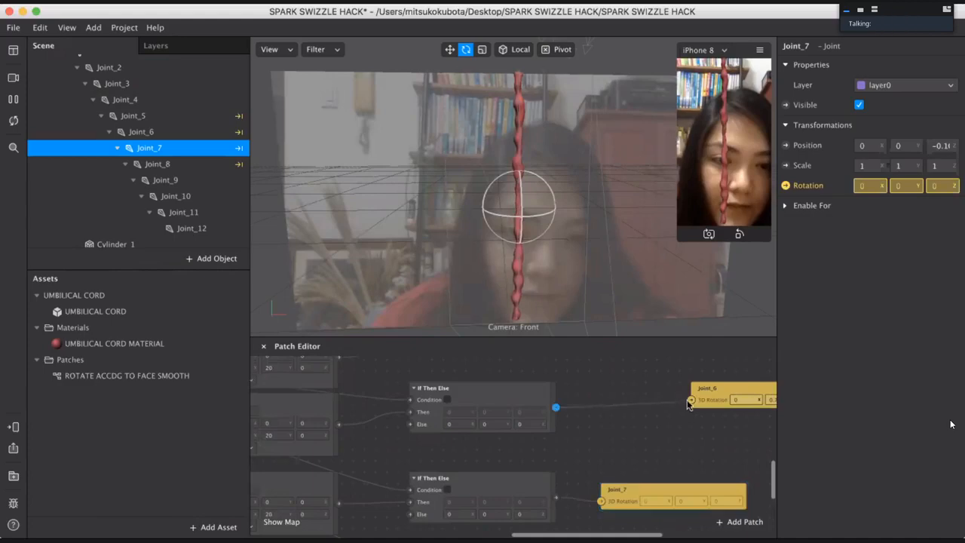
{"action": "left_click_drag", "start_coordinate": [687, 404], "coordinate": [628, 404]}
{"action": "scroll", "coordinate": [594, 409], "scroll_direction": "up", "scroll_amount": 3}
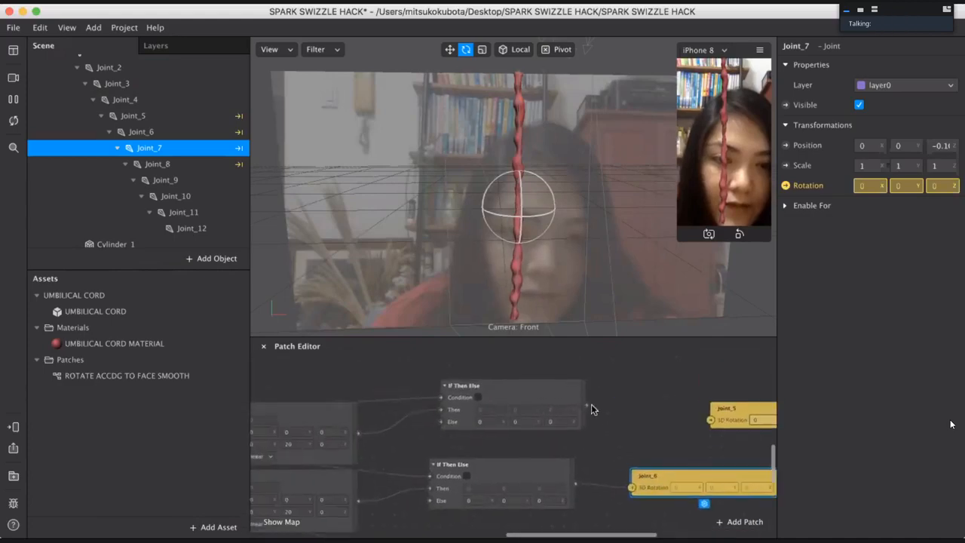
{"action": "left_click_drag", "start_coordinate": [712, 422], "coordinate": [648, 397]}
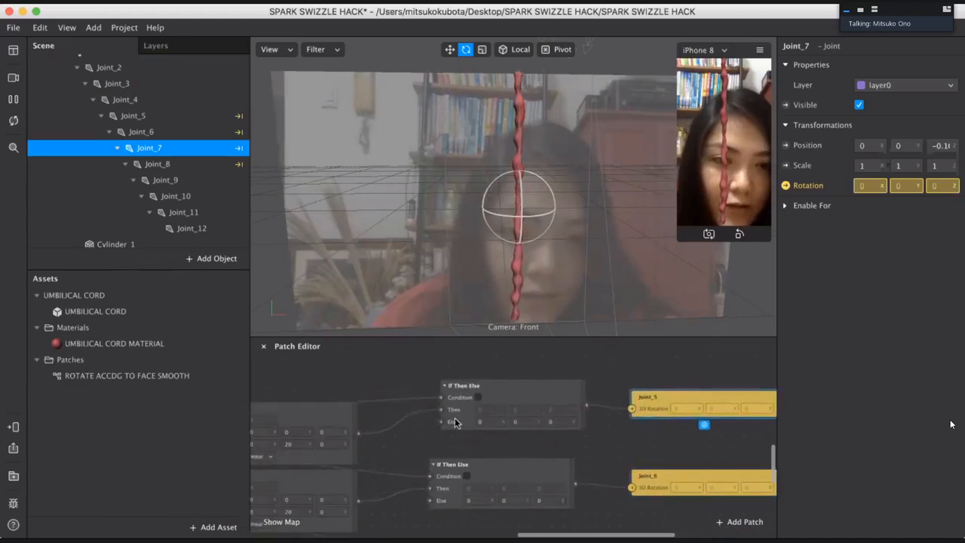
Step: Move the four If Then Else patches together with their joint rotation patches farther from the Transitions to open a gap between them
{"action": "scroll", "coordinate": [476, 426], "scroll_direction": "up", "scroll_amount": 3}
{"action": "scroll", "coordinate": [475, 426], "scroll_direction": "up", "scroll_amount": 3}
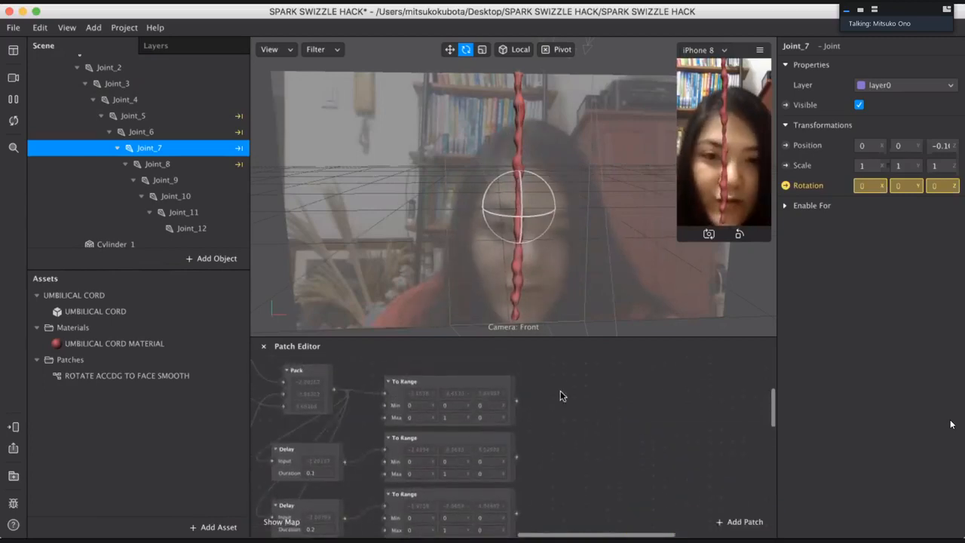
{"action": "left_click_drag", "start_coordinate": [562, 392], "coordinate": [445, 491]}
{"action": "scroll", "coordinate": [591, 460], "scroll_direction": "down", "scroll_amount": 5}
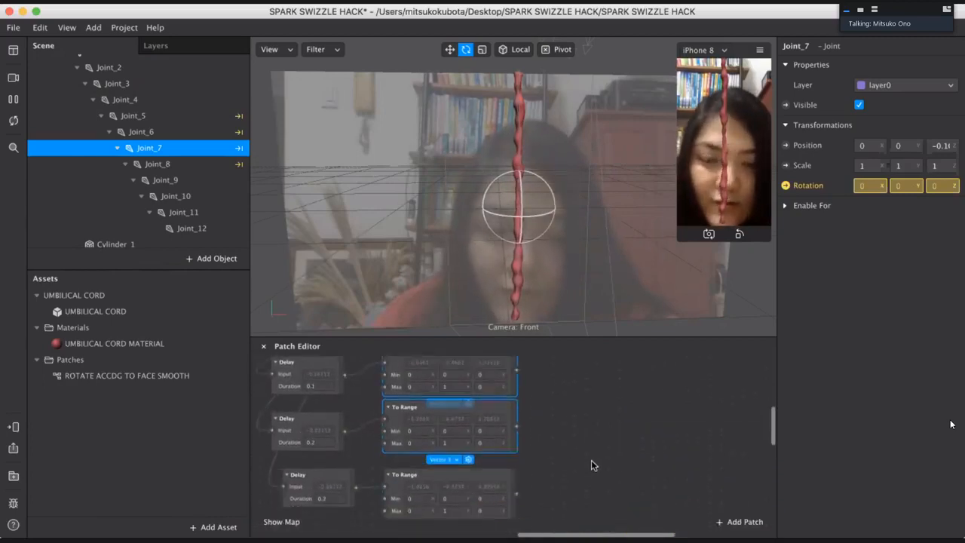
{"action": "left_click_drag", "start_coordinate": [556, 399], "coordinate": [511, 479]}
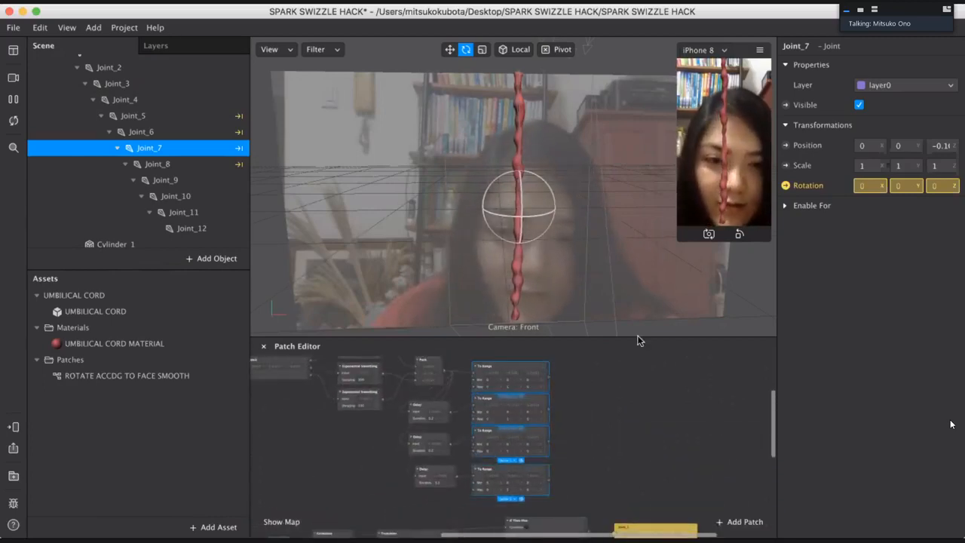
{"action": "scroll", "coordinate": [632, 430], "scroll_direction": "down", "scroll_amount": 5}
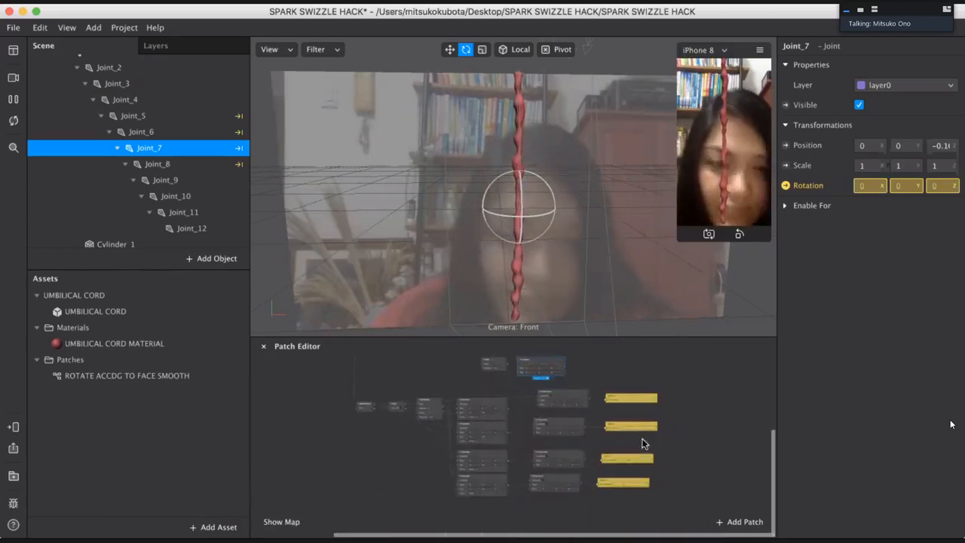
{"action": "left_click_drag", "start_coordinate": [578, 448], "coordinate": [577, 451]}
{"action": "left_click_drag", "start_coordinate": [685, 396], "coordinate": [529, 487]}
{"action": "left_click_drag", "start_coordinate": [571, 405], "coordinate": [692, 393]}
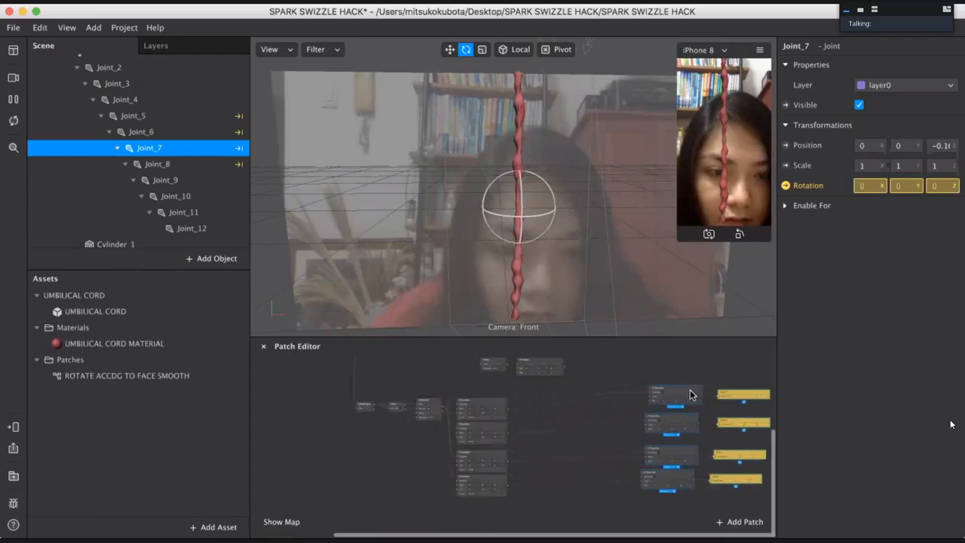
Step: Move the four To Range patches into the gap between the Transition patches and the If Then Else patches
{"action": "scroll", "coordinate": [595, 380], "scroll_direction": "up", "scroll_amount": 5}
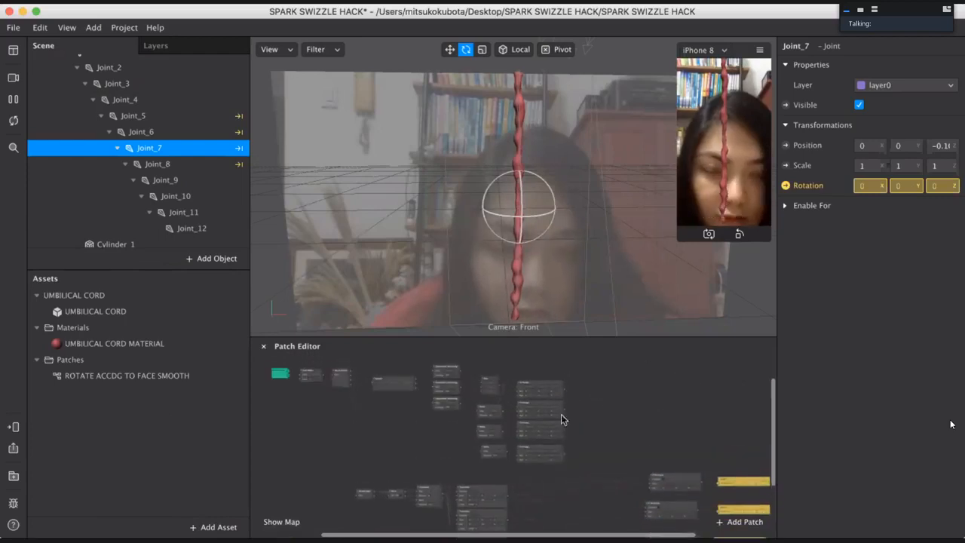
{"action": "left_click_drag", "start_coordinate": [554, 385], "coordinate": [575, 476]}
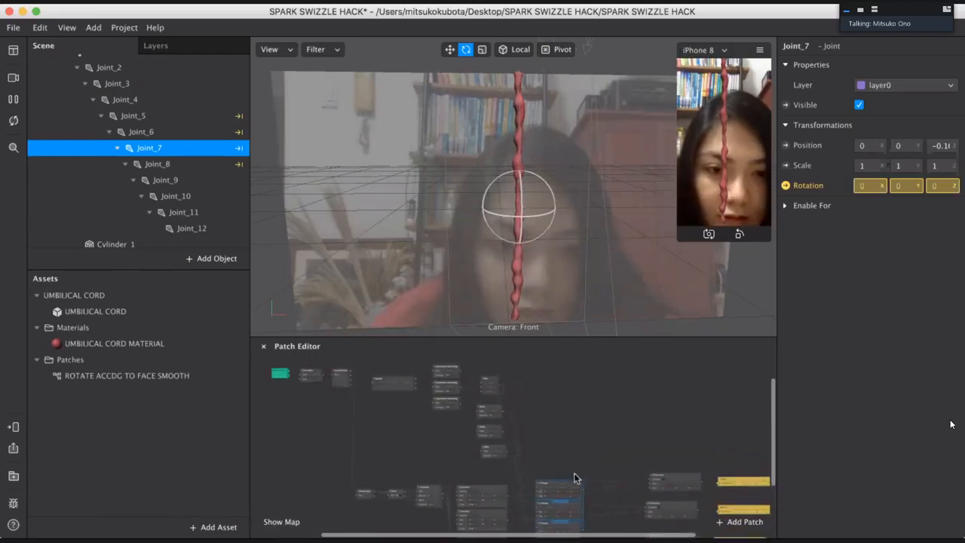
{"action": "scroll", "coordinate": [575, 476], "scroll_direction": "down", "scroll_amount": 5}
{"action": "scroll", "coordinate": [555, 471], "scroll_direction": "up", "scroll_amount": 4}
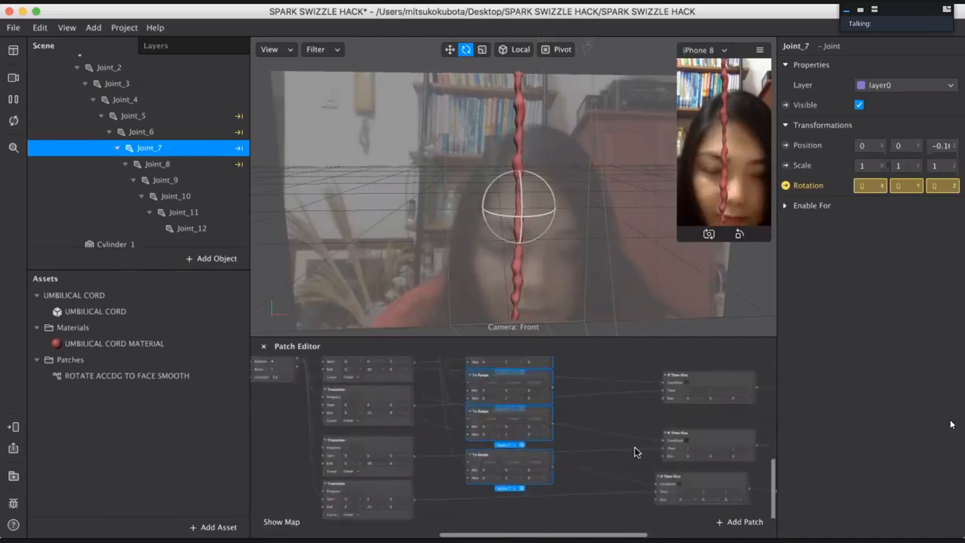
{"action": "scroll", "coordinate": [565, 437], "scroll_direction": "up", "scroll_amount": 4}
{"action": "left_click_drag", "start_coordinate": [536, 428], "coordinate": [588, 428]}
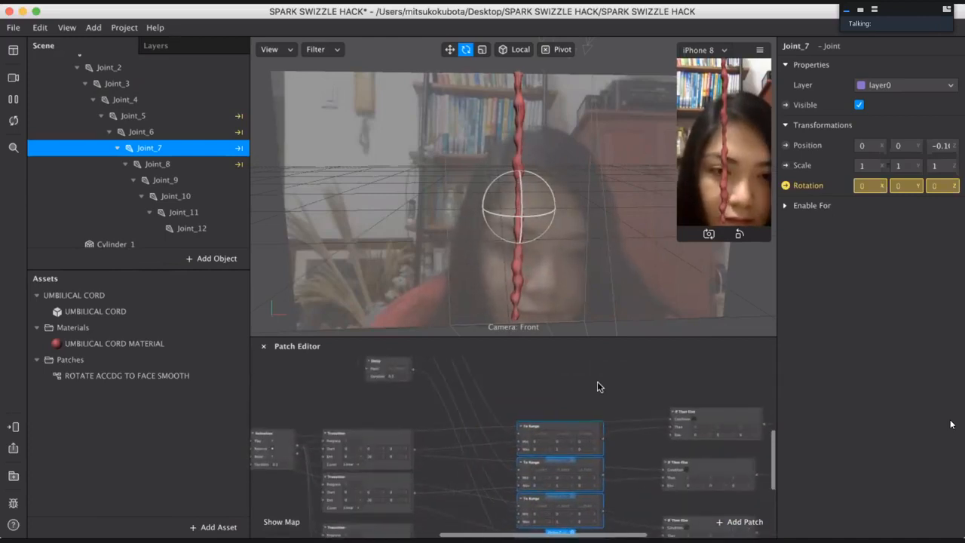
{"action": "left_click", "coordinate": [555, 400]}
{"action": "scroll", "coordinate": [605, 413], "scroll_direction": "down", "scroll_amount": 2}
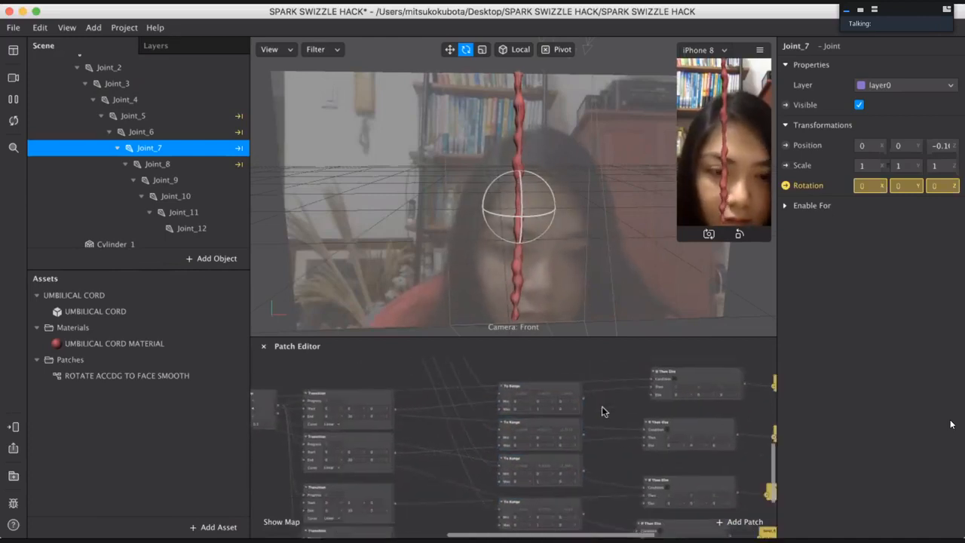
Step: Connect each of the four To Range outputs to the Else input of its corresponding If Then Else patch
{"action": "scroll", "coordinate": [586, 421], "scroll_direction": "up", "scroll_amount": 3}
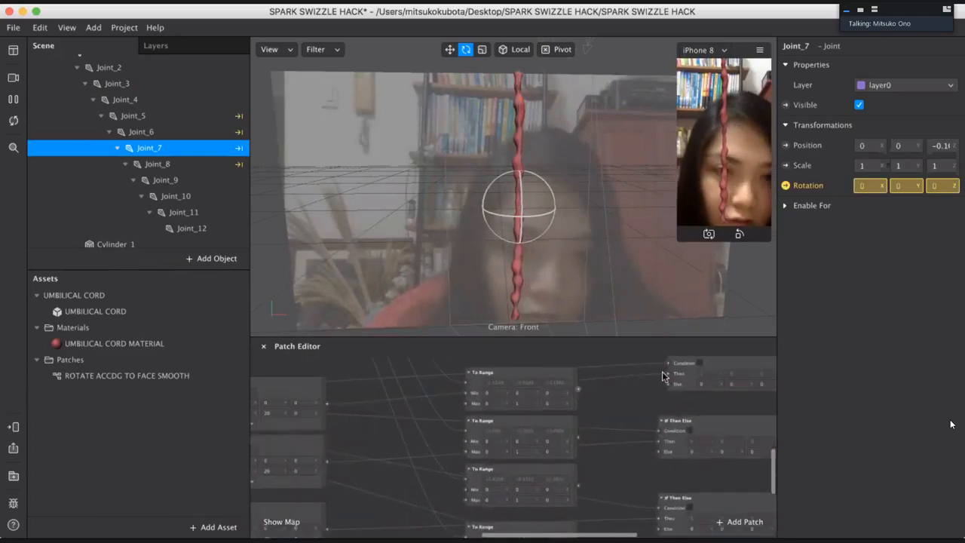
{"action": "left_click_drag", "start_coordinate": [577, 389], "coordinate": [667, 384]}
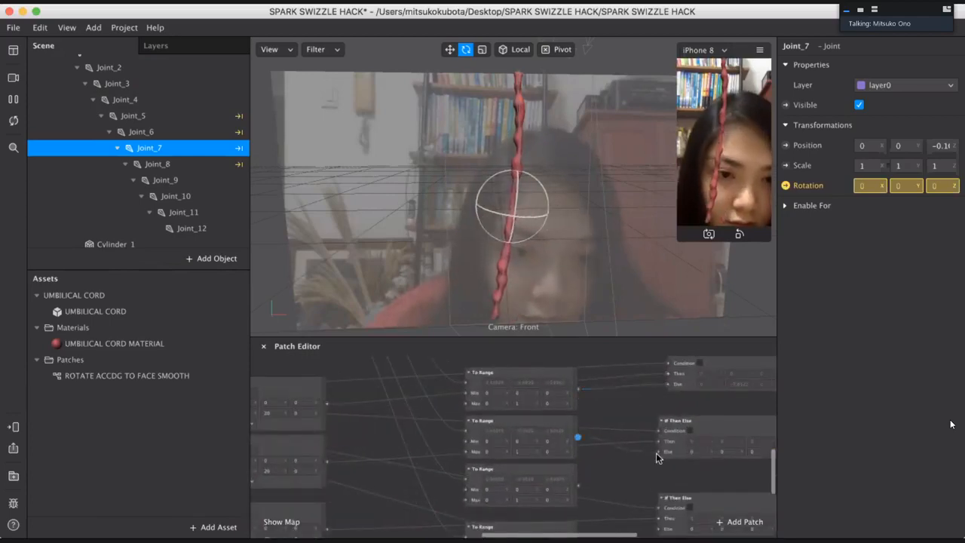
{"action": "left_click_drag", "start_coordinate": [656, 453], "coordinate": [658, 450]}
{"action": "scroll", "coordinate": [549, 429], "scroll_direction": "down", "scroll_amount": 3}
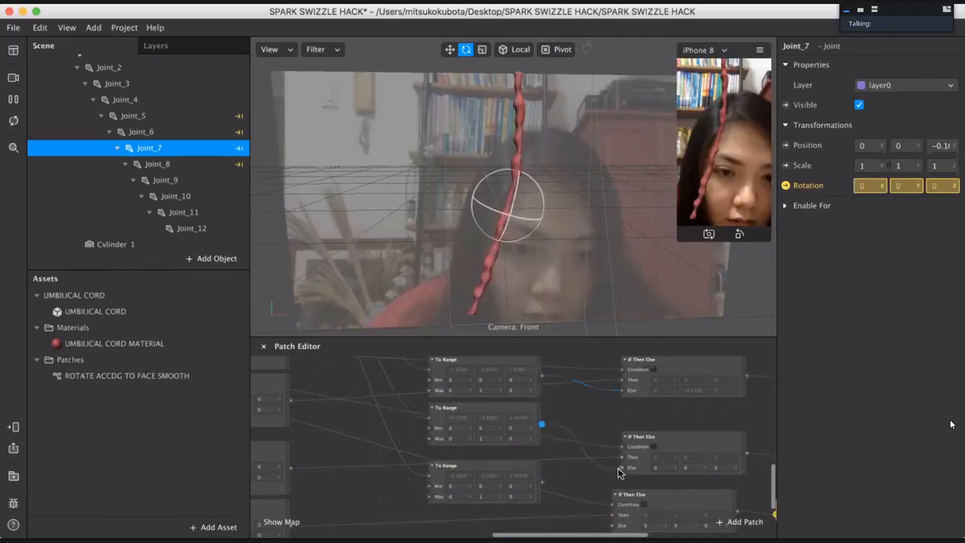
{"action": "scroll", "coordinate": [550, 461], "scroll_direction": "down", "scroll_amount": 2}
{"action": "left_click_drag", "start_coordinate": [526, 452], "coordinate": [600, 496]}
{"action": "left_click", "coordinate": [577, 504]}
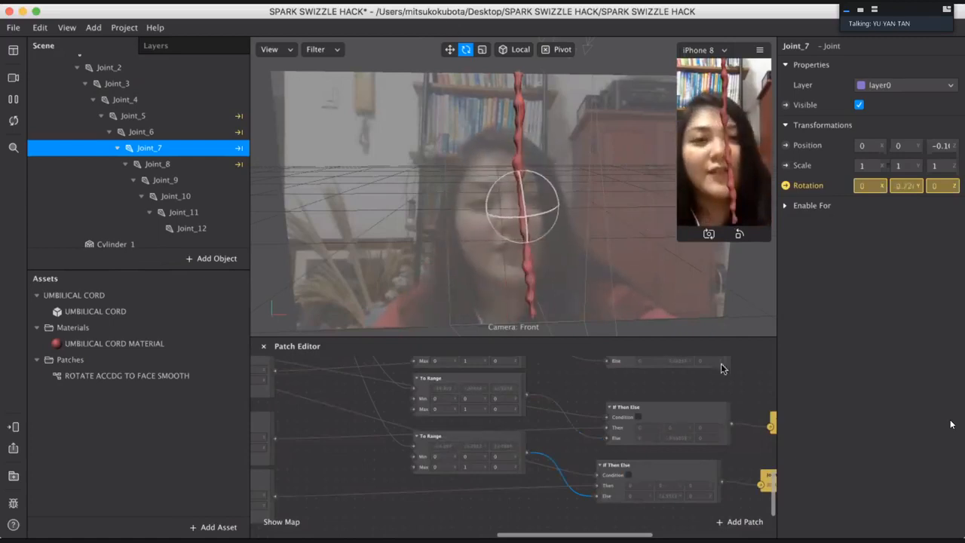
Step: Review the complete patch graph, from the face tracking and Delay patches through the Transitions and If Then Else patches to the joint rotations
{"action": "scroll", "coordinate": [727, 384], "scroll_direction": "right", "scroll_amount": 3}
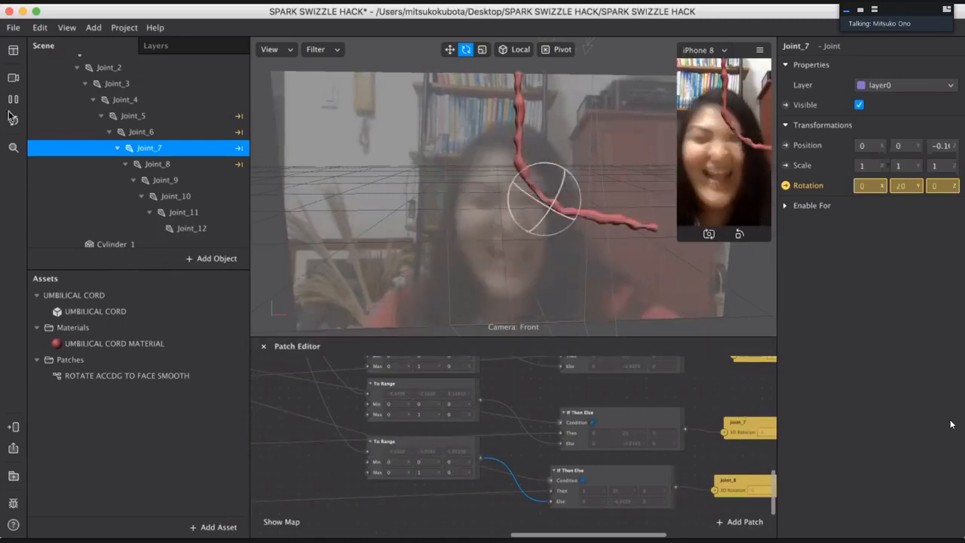
{"action": "scroll", "coordinate": [597, 419], "scroll_direction": "down", "scroll_amount": 3}
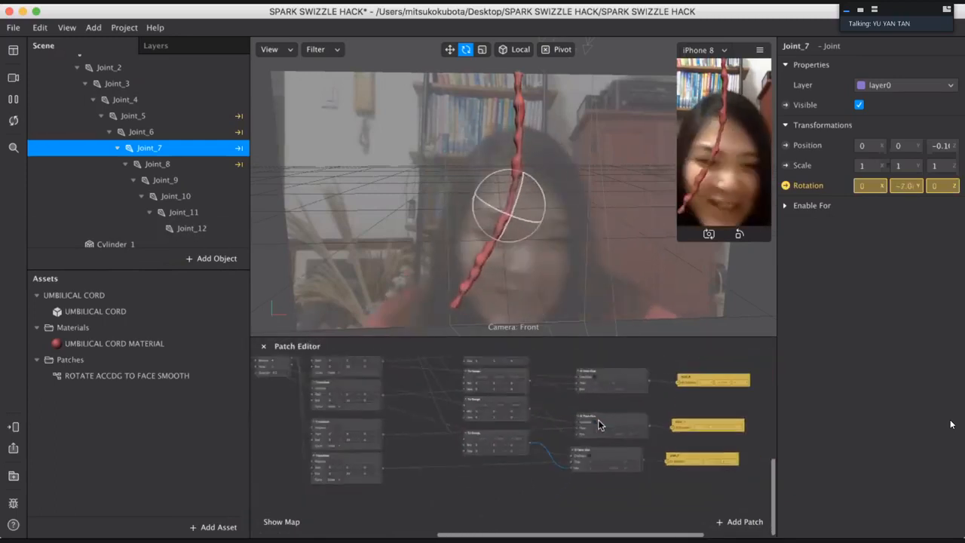
{"action": "scroll", "coordinate": [599, 419], "scroll_direction": "up", "scroll_amount": 2}
{"action": "scroll", "coordinate": [599, 419], "scroll_direction": "up", "scroll_amount": 1}
{"action": "scroll", "coordinate": [543, 426], "scroll_direction": "up", "scroll_amount": 2}
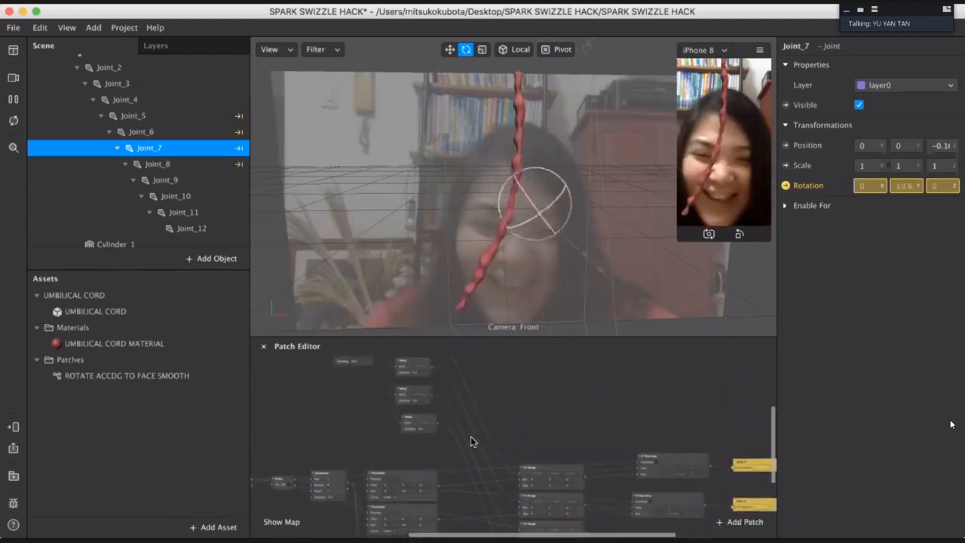
{"action": "scroll", "coordinate": [458, 425], "scroll_direction": "up", "scroll_amount": 3}
{"action": "scroll", "coordinate": [464, 418], "scroll_direction": "left", "scroll_amount": 5}
{"action": "scroll", "coordinate": [465, 418], "scroll_direction": "down", "scroll_amount": 2}
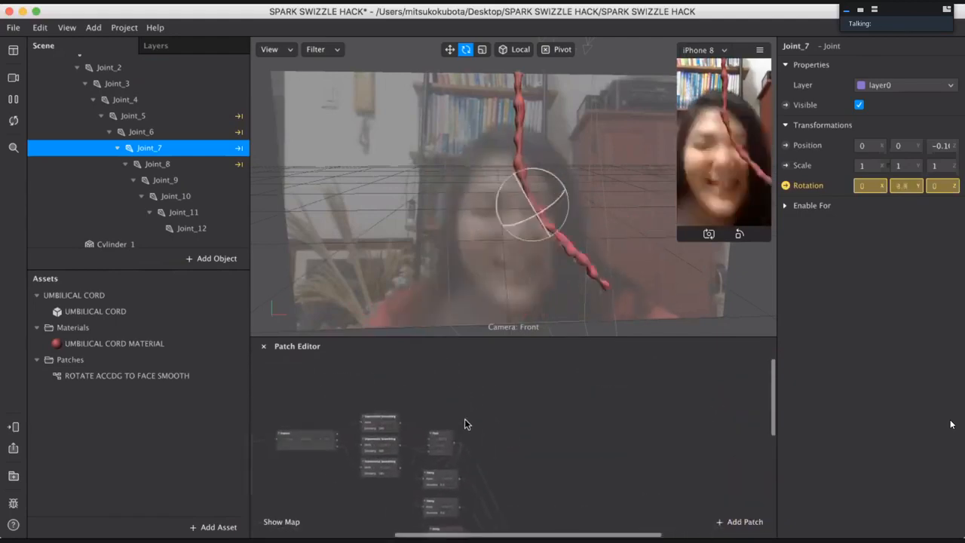
{"action": "scroll", "coordinate": [467, 419], "scroll_direction": "up", "scroll_amount": 5}
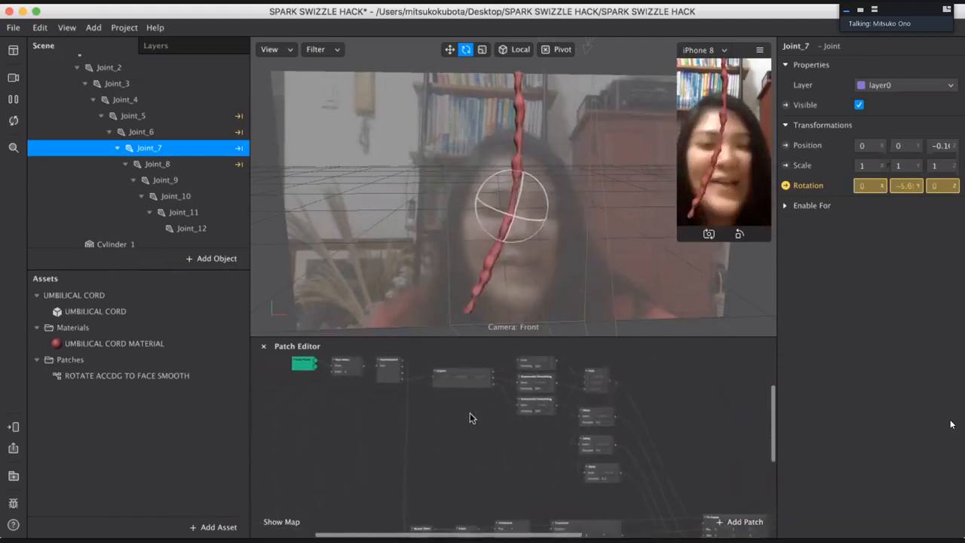
{"action": "scroll", "coordinate": [470, 412], "scroll_direction": "right", "scroll_amount": 5}
{"action": "scroll", "coordinate": [469, 412], "scroll_direction": "down", "scroll_amount": 1}
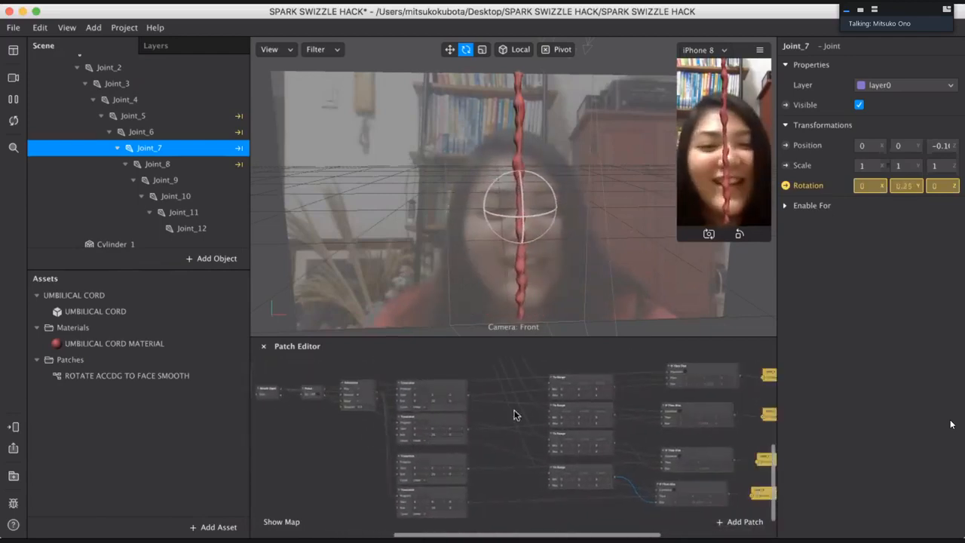
{"action": "scroll", "coordinate": [540, 452], "scroll_direction": "down", "scroll_amount": 5}
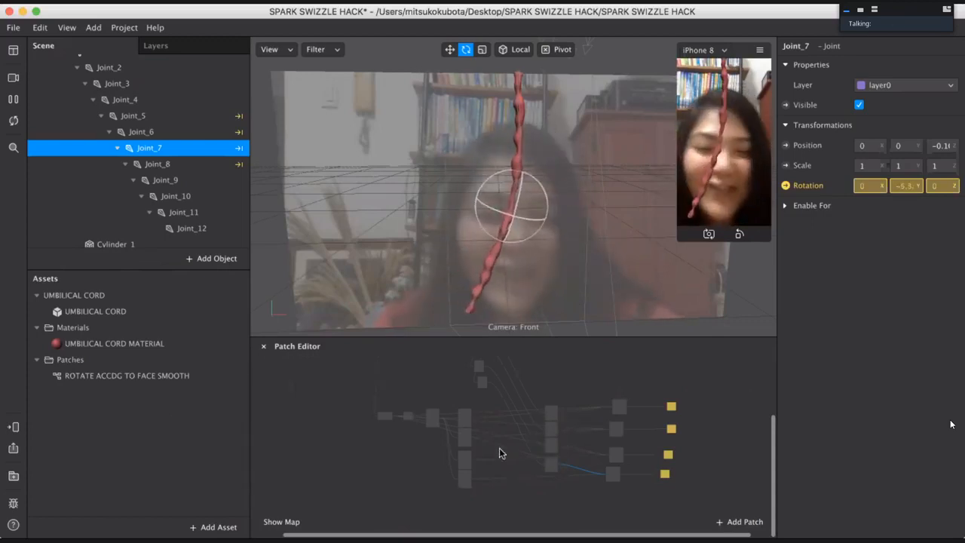
Step: Pause and resume the camera preview, pause it again, and minimize the project window
{"action": "left_click", "coordinate": [13, 99]}
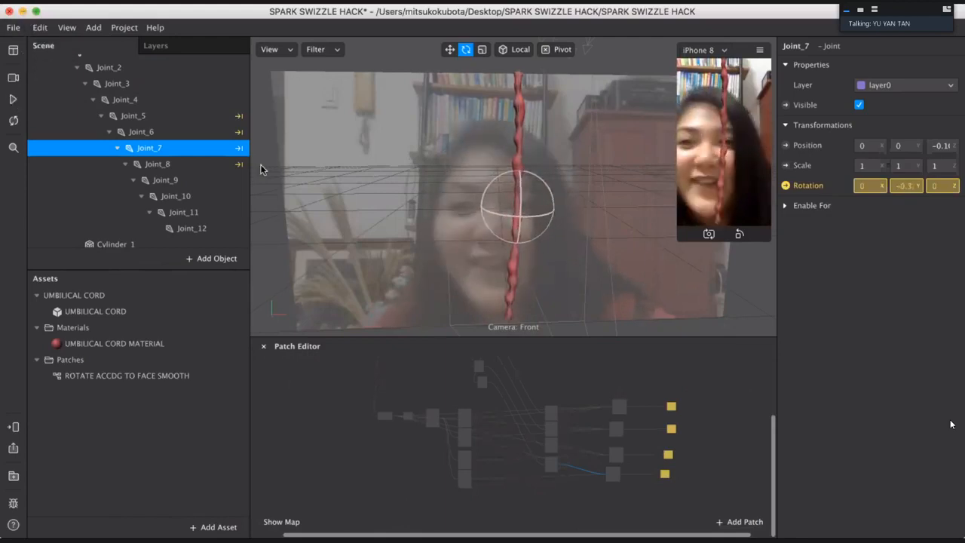
{"action": "left_click", "coordinate": [14, 100]}
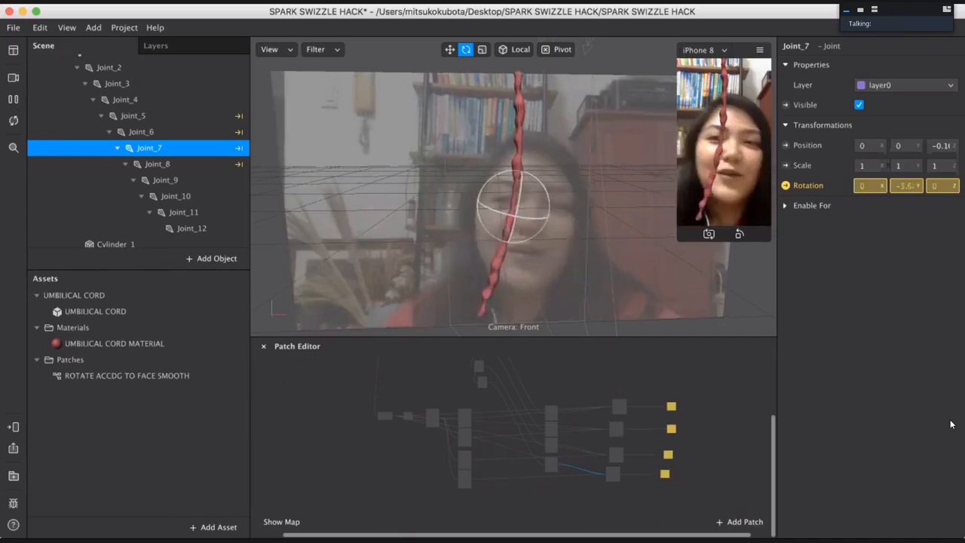
{"action": "left_click", "coordinate": [14, 99]}
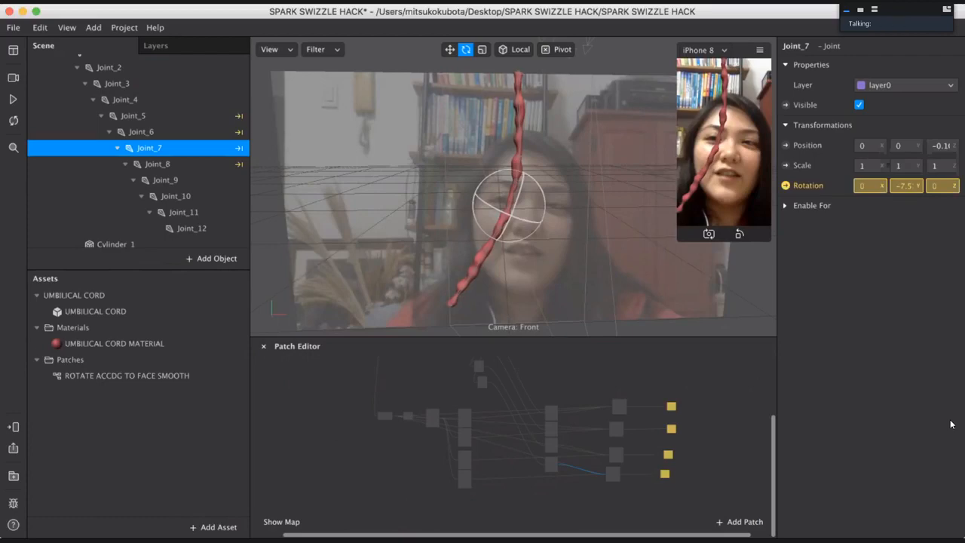
{"action": "left_click", "coordinate": [23, 11]}
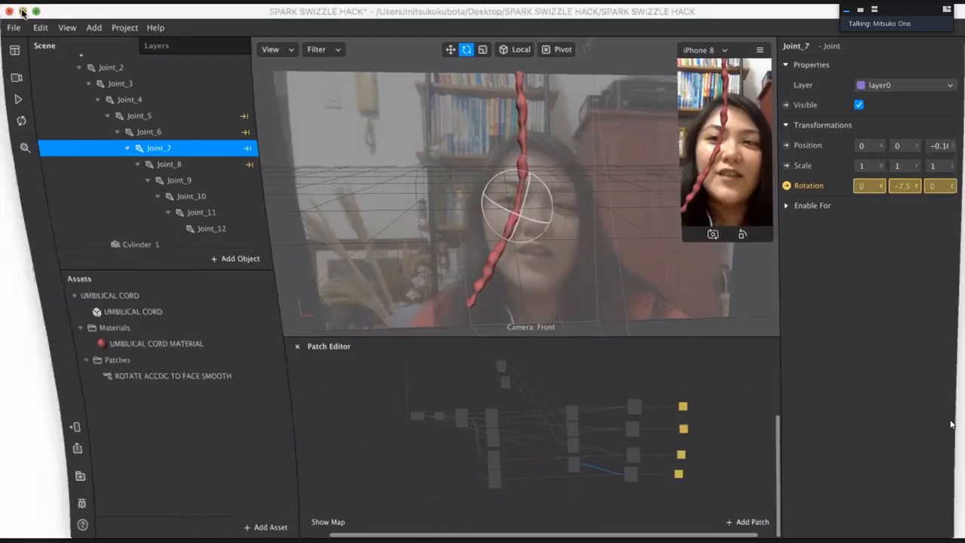